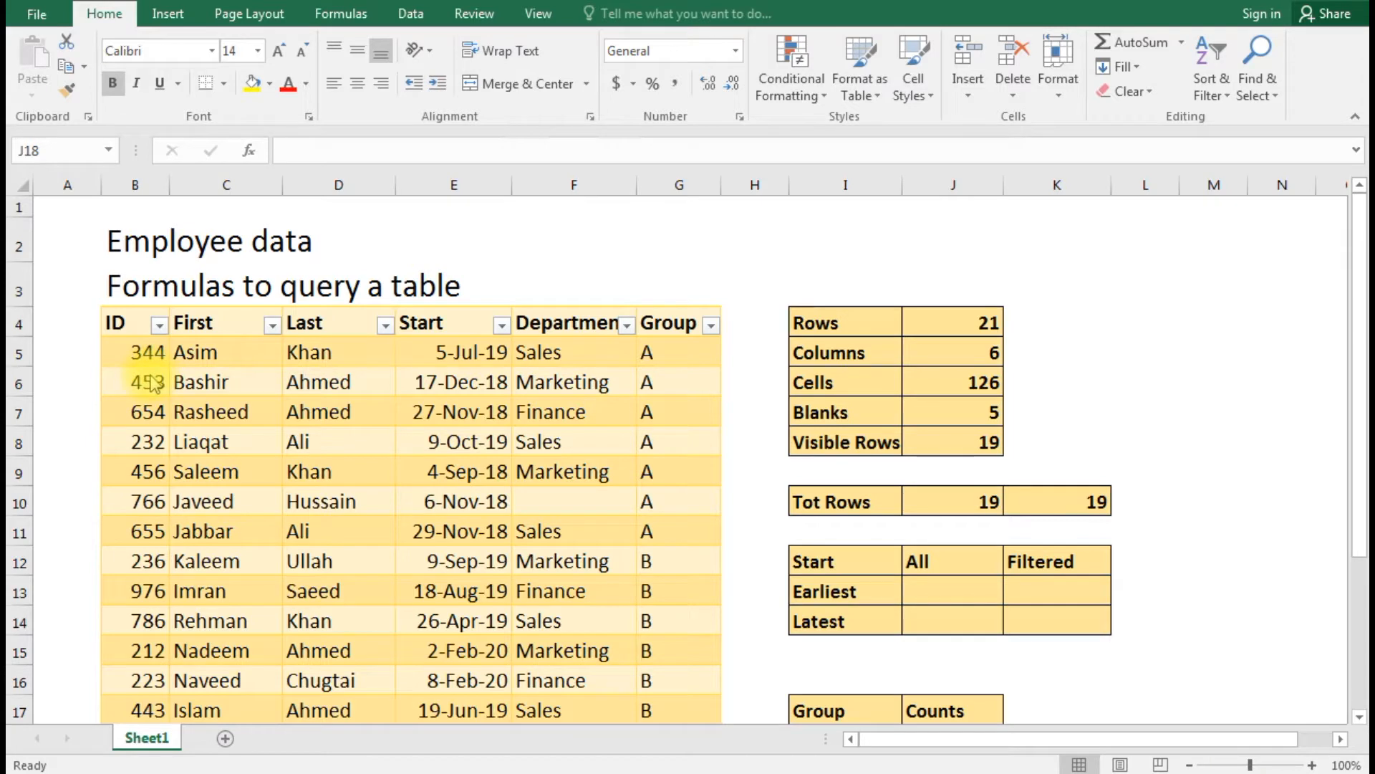
Examine the employee table from its headers down to its total row, and the existing summary formulas in J4:J10.
{"action": "left_click", "coordinate": [150, 378]}
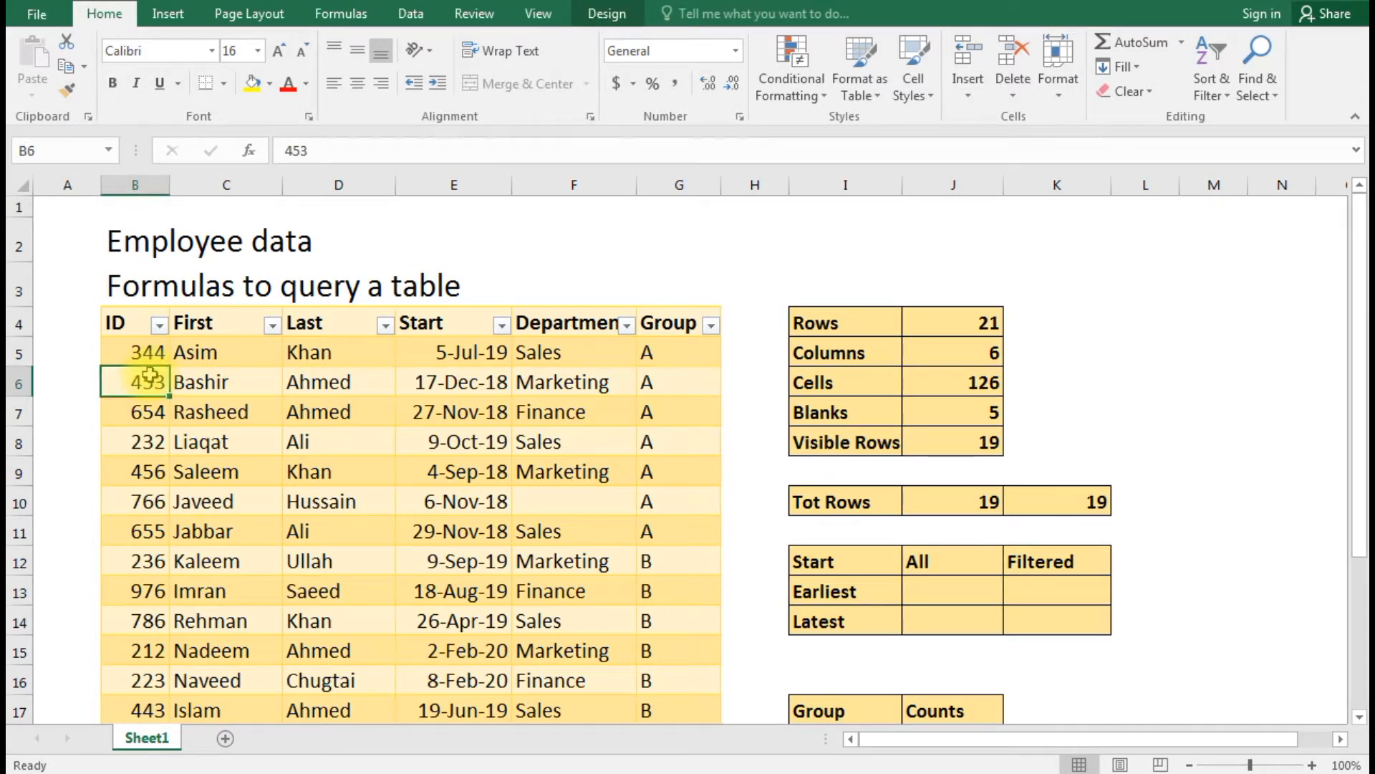
{"action": "left_click", "coordinate": [986, 322]}
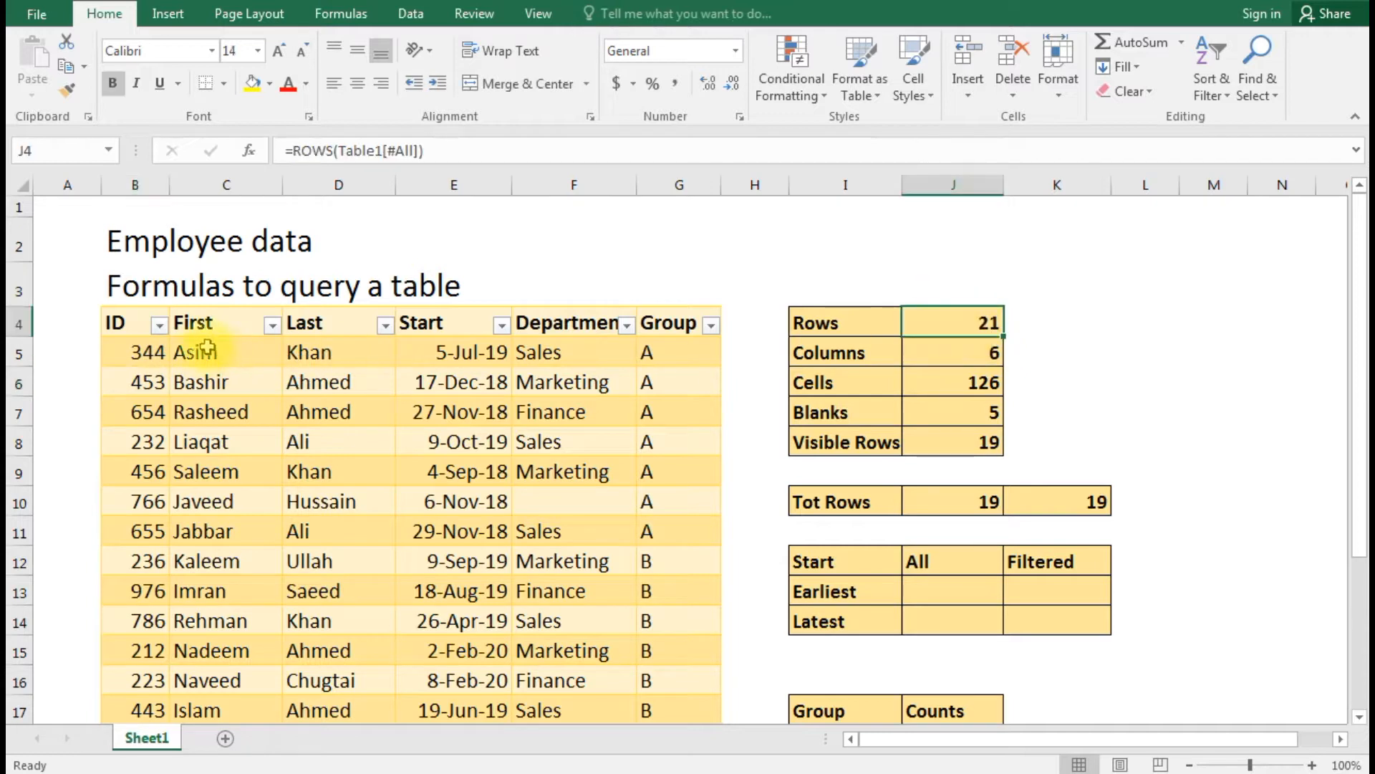
{"action": "left_click", "coordinate": [117, 322]}
{"action": "key", "text": "ctrl+Right"}
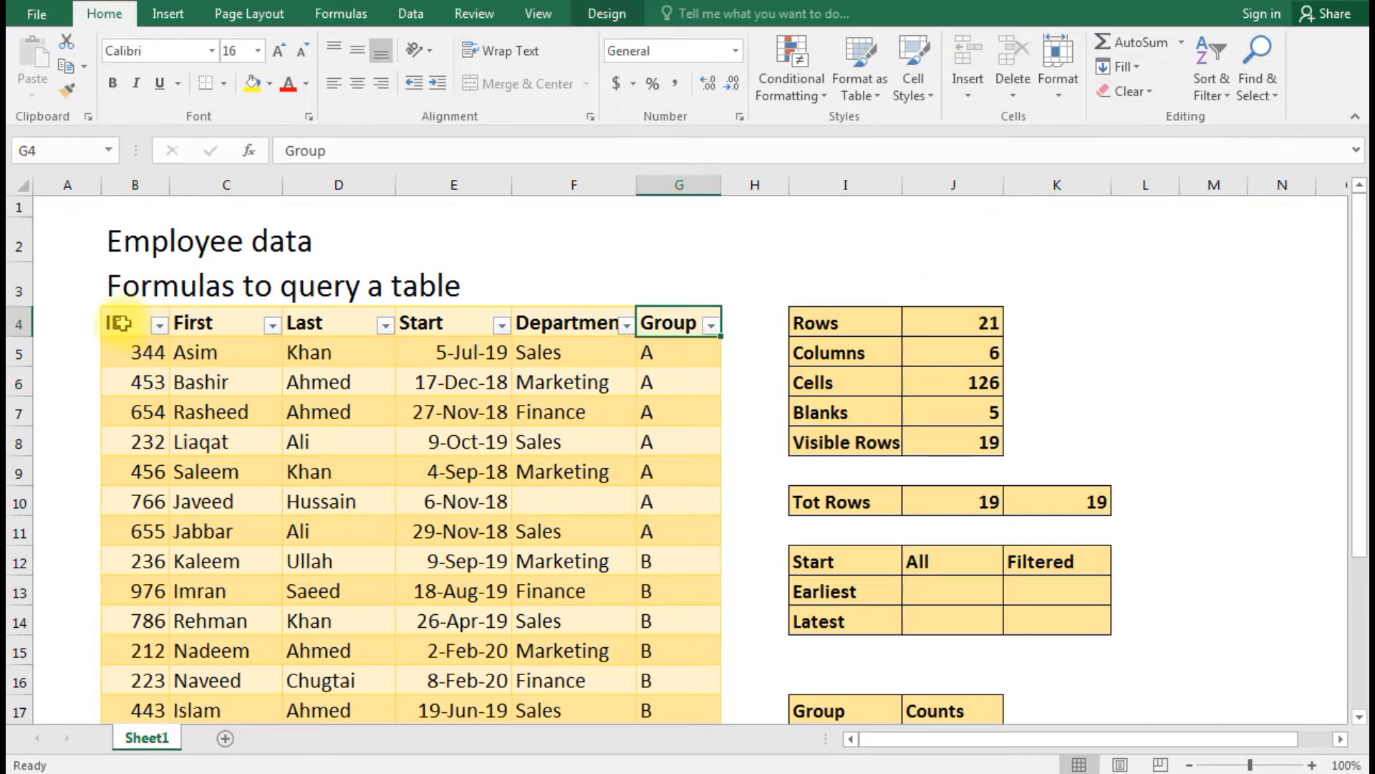
{"action": "key", "text": "Left"}
{"action": "key", "text": "Left"}
{"action": "key", "text": "Left"}
{"action": "key", "text": "Left"}
{"action": "key", "text": "Left"}
{"action": "key", "text": "Left"}
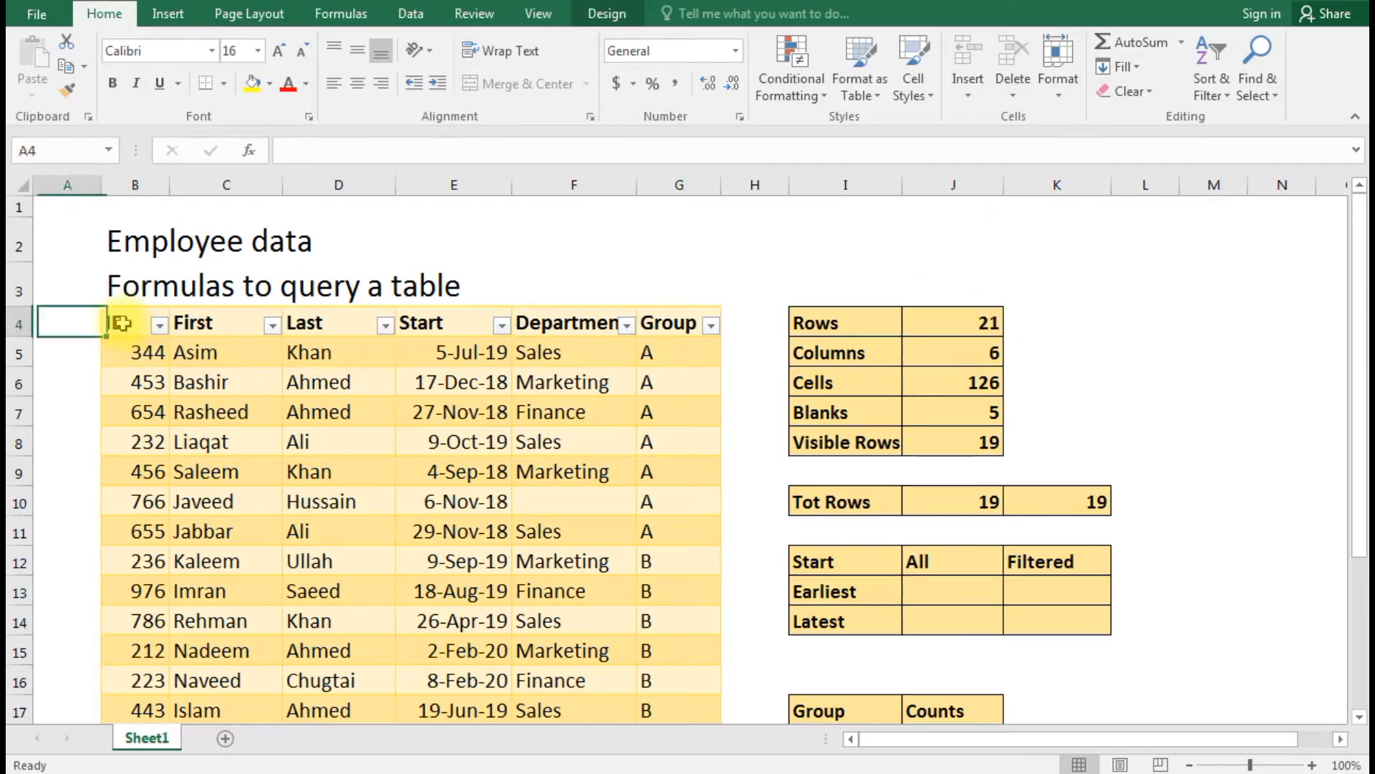
{"action": "key", "text": "Right"}
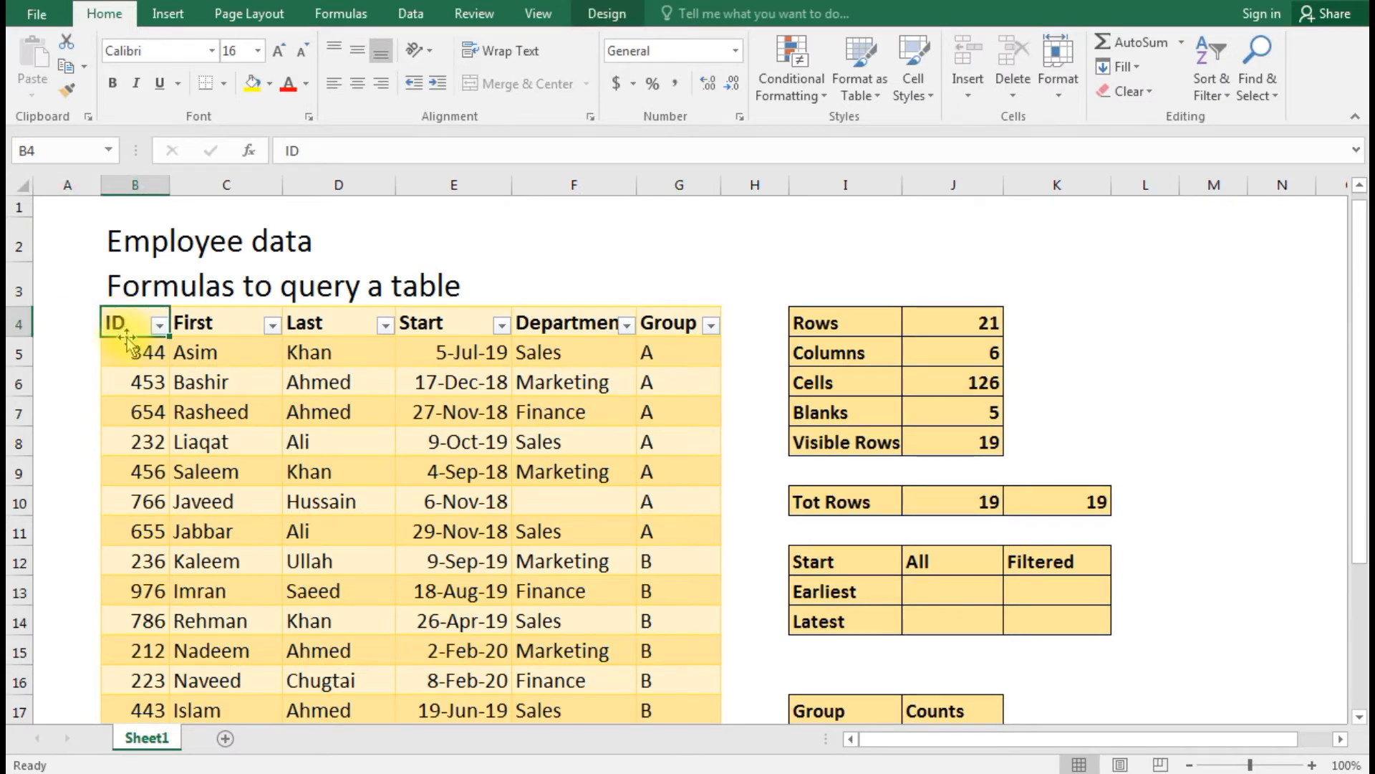
{"action": "scroll", "coordinate": [129, 335], "scroll_direction": "down", "scroll_amount": 2}
{"action": "scroll", "coordinate": [129, 335], "scroll_direction": "down", "scroll_amount": 3}
{"action": "scroll", "coordinate": [129, 335], "scroll_direction": "up", "scroll_amount": 4}
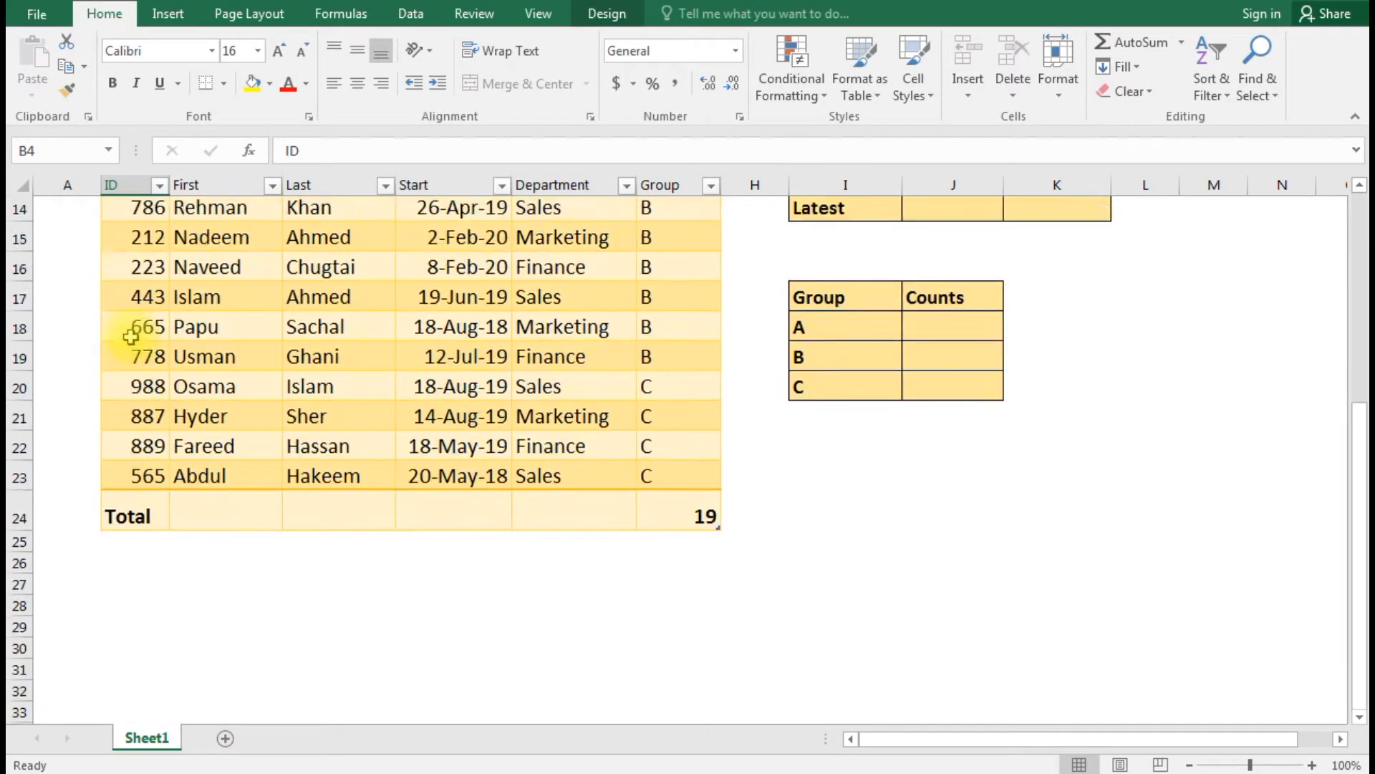
{"action": "scroll", "coordinate": [130, 335], "scroll_direction": "up", "scroll_amount": 2}
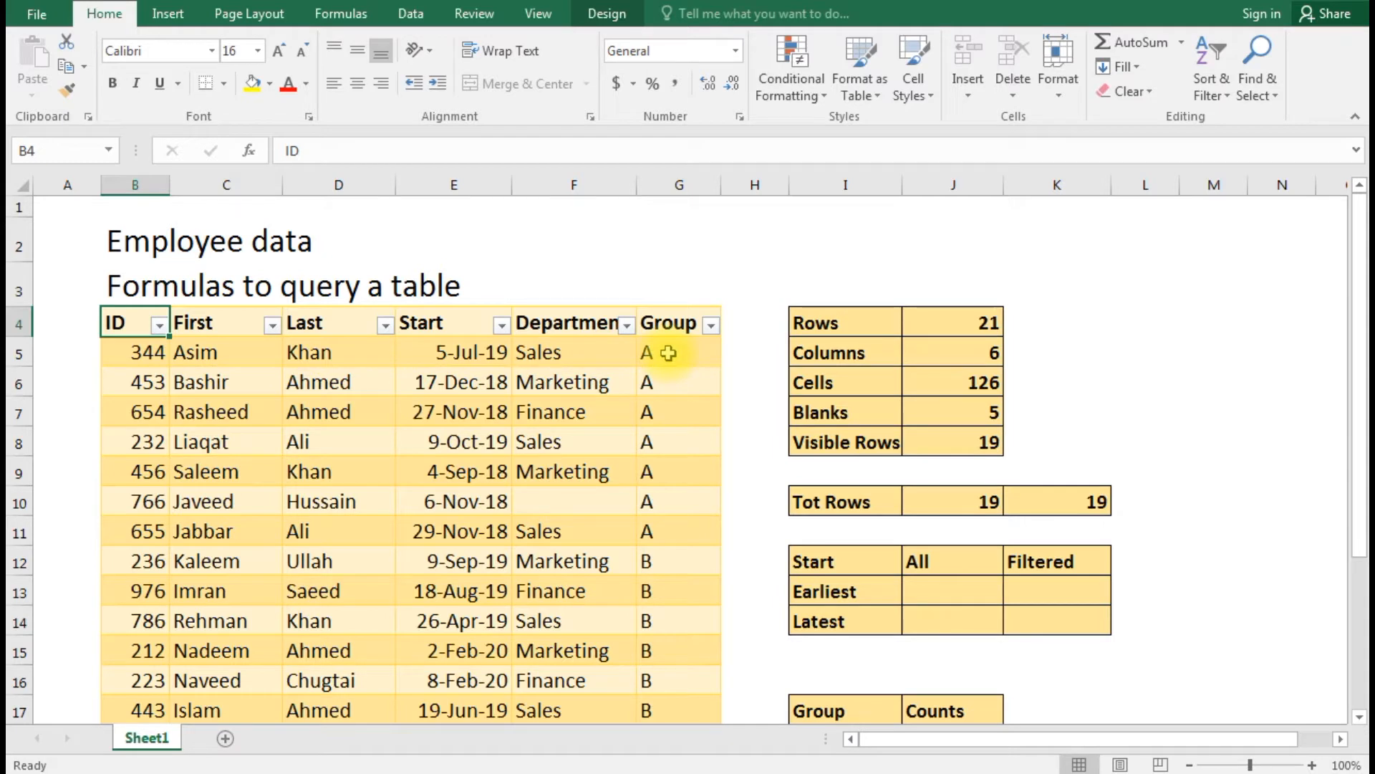
{"action": "left_click", "coordinate": [969, 381]}
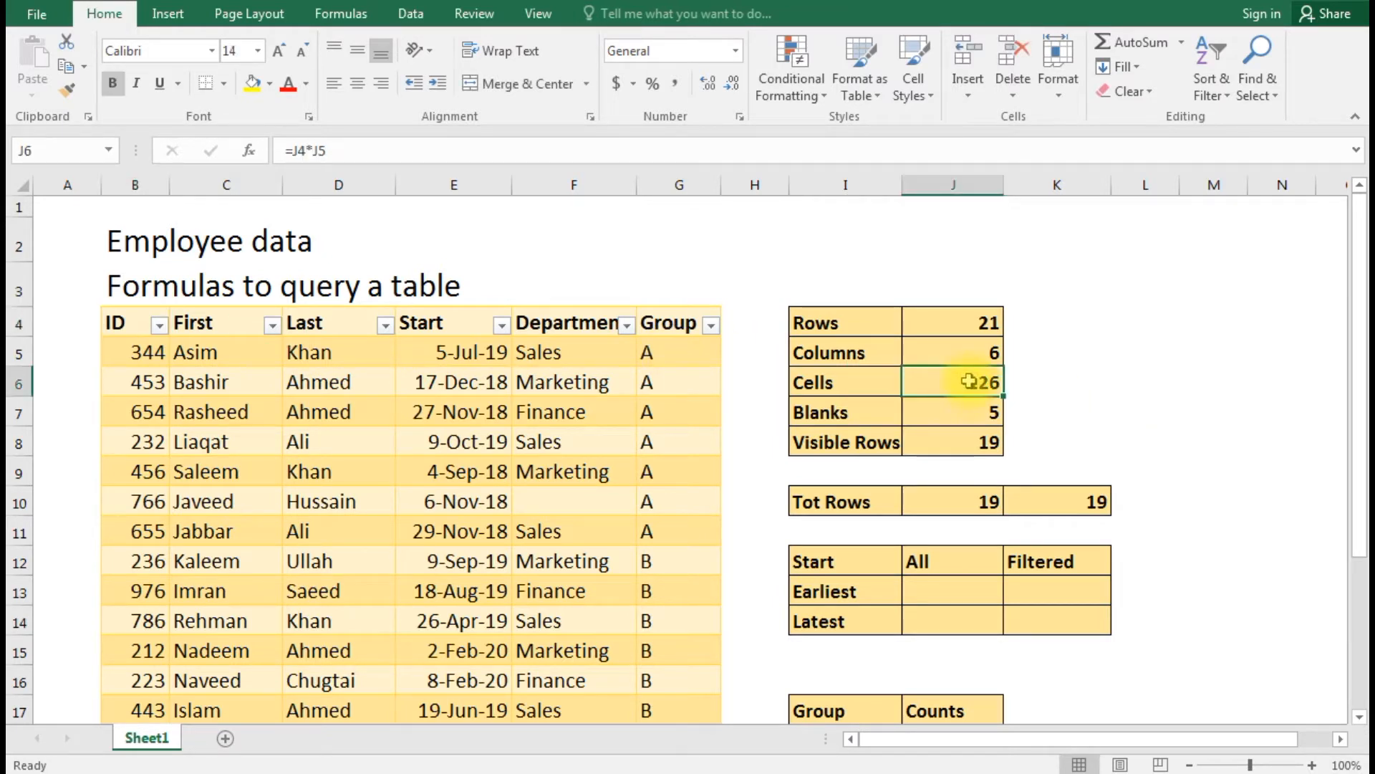
{"action": "left_click", "coordinate": [960, 420]}
{"action": "left_click", "coordinate": [955, 440]}
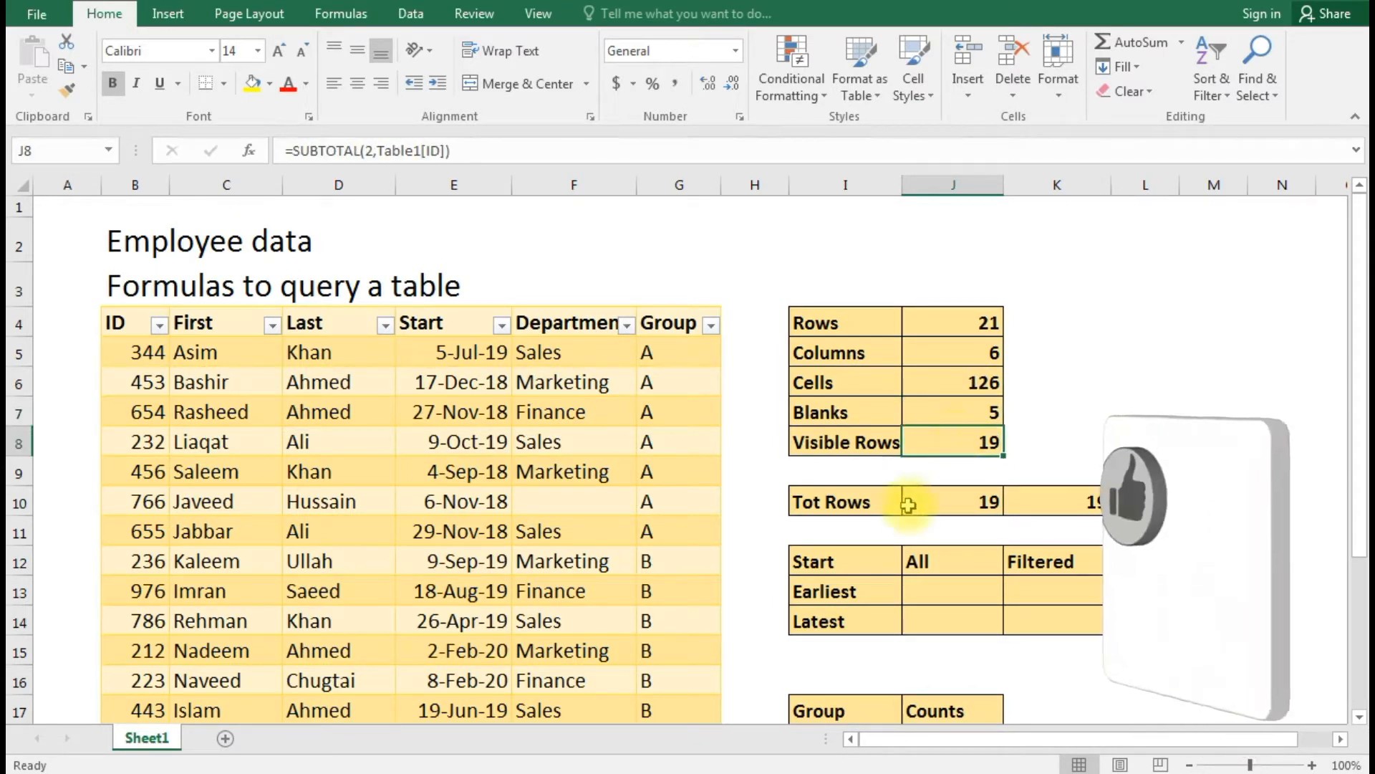
{"action": "left_click", "coordinate": [973, 500]}
Clear the summary formulas for Rows, Columns, Cells, Blanks and Visible Rows in J4:J8.
{"action": "left_click_drag", "start_coordinate": [976, 318], "coordinate": [973, 453]}
{"action": "key", "text": "Delete"}
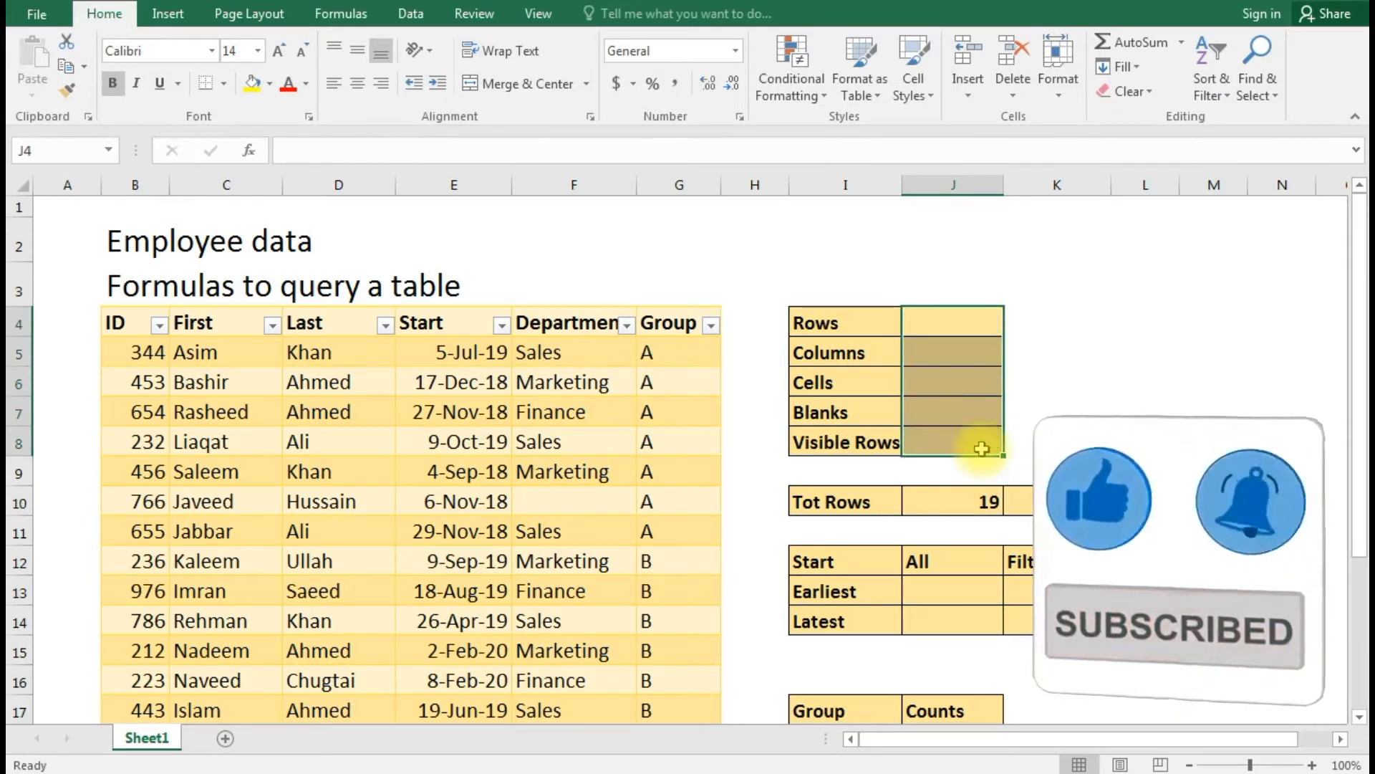
Enter a ROWS formula in J4 covering Table1's headers and data, then check it.
{"action": "left_click", "coordinate": [962, 327]}
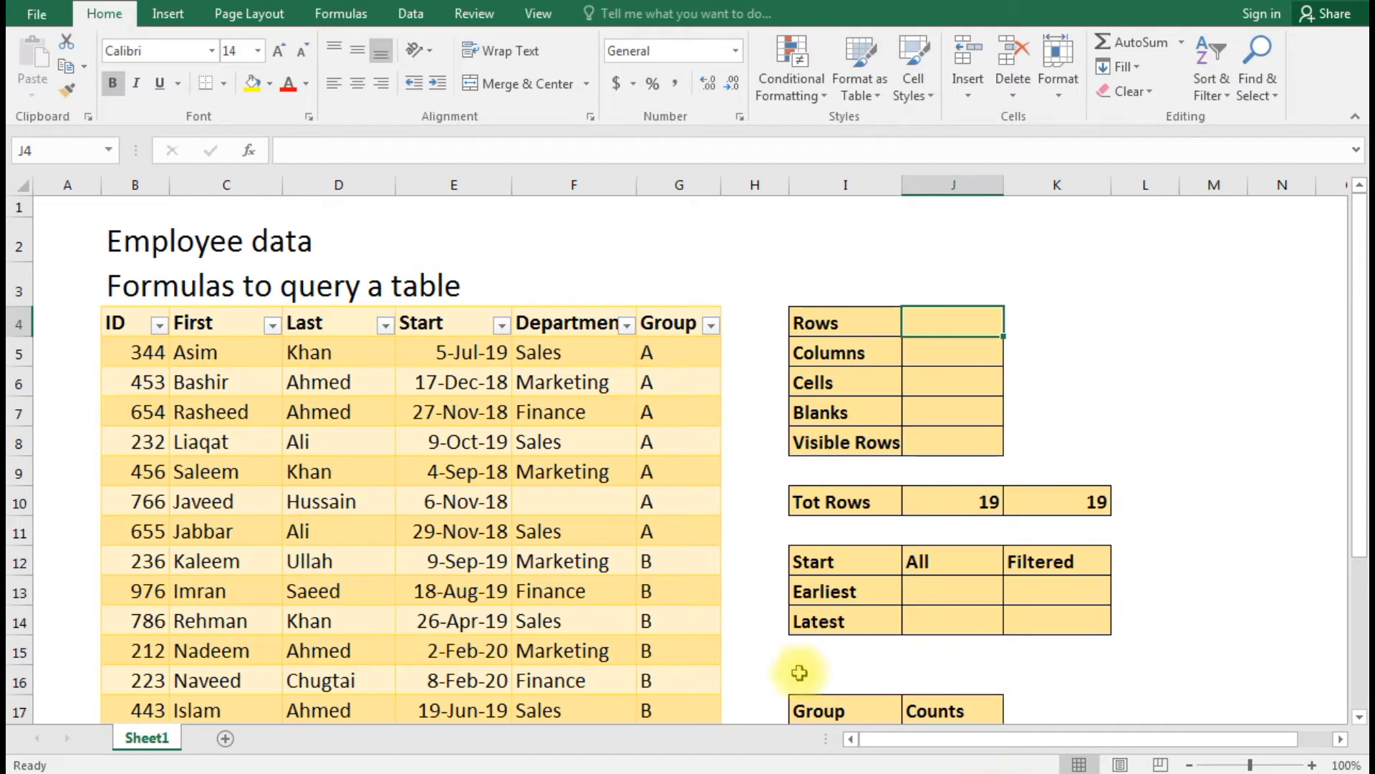
{"action": "type", "text": "="}
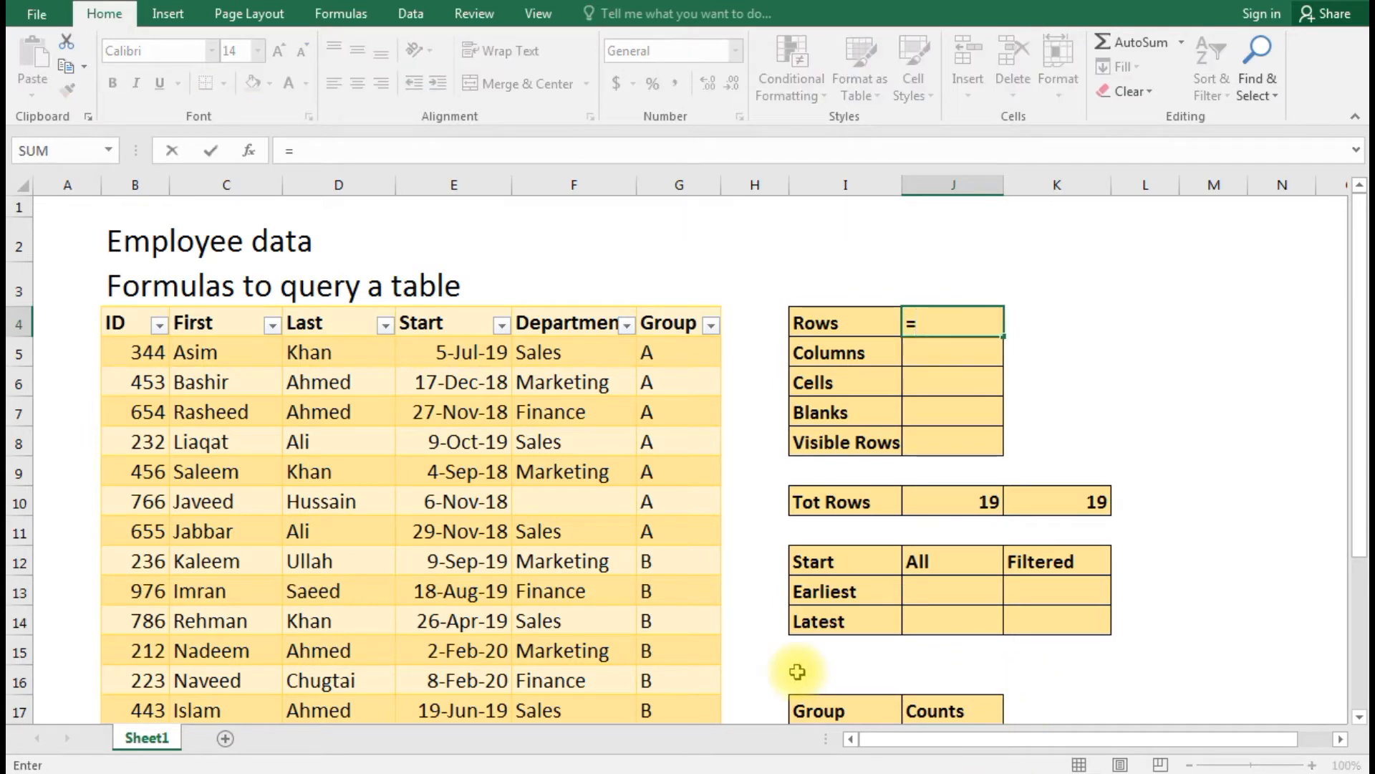
{"action": "type", "text": "rows"}
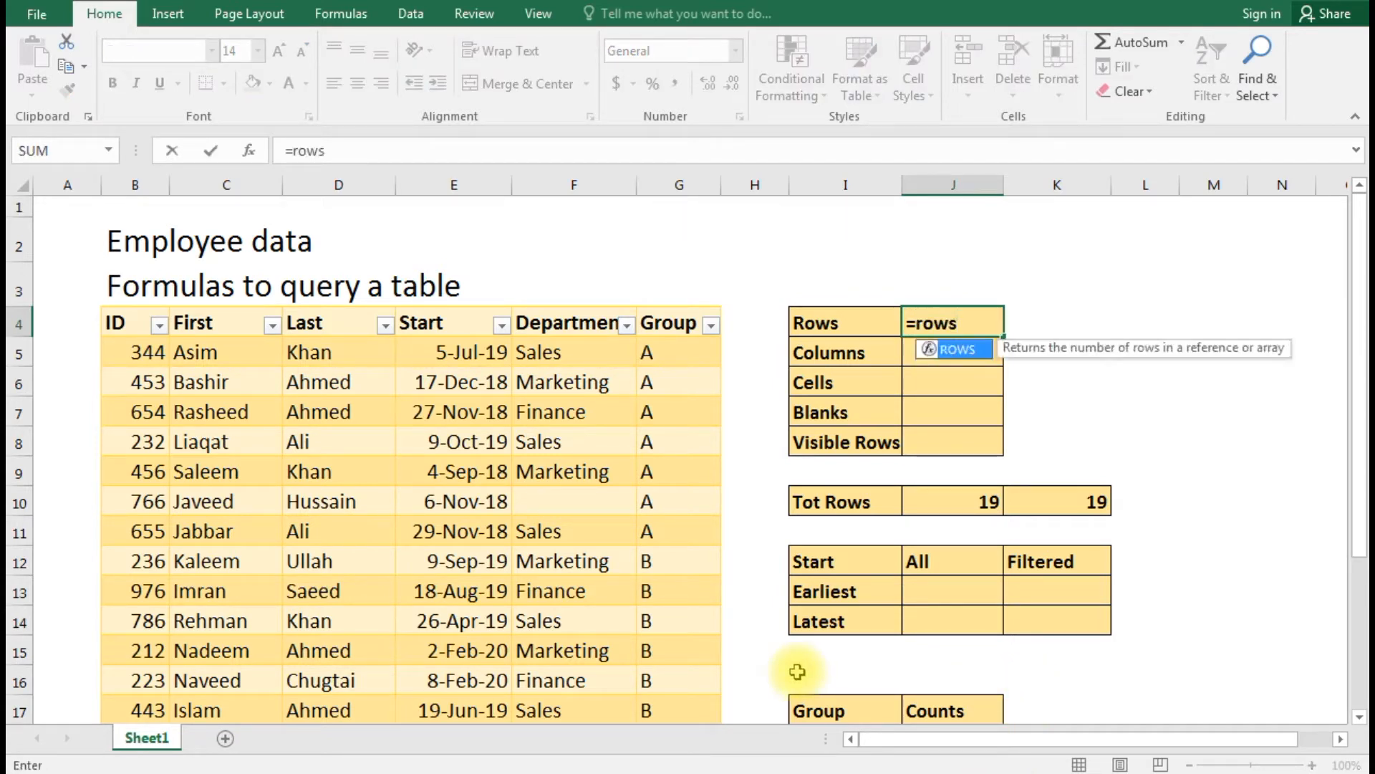
{"action": "type", "text": "("}
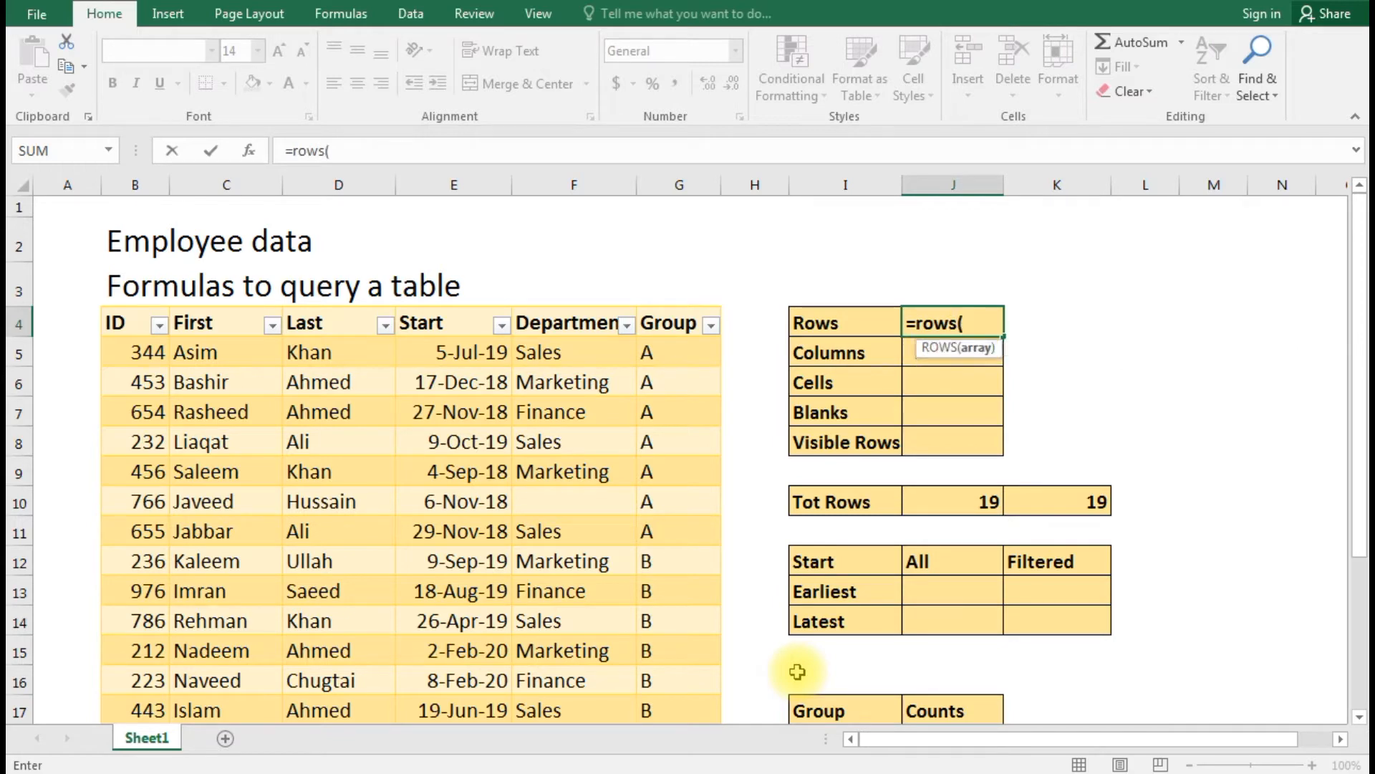
{"action": "left_click_drag", "start_coordinate": [129, 324], "coordinate": [639, 629]}
{"action": "key", "text": "Return"}
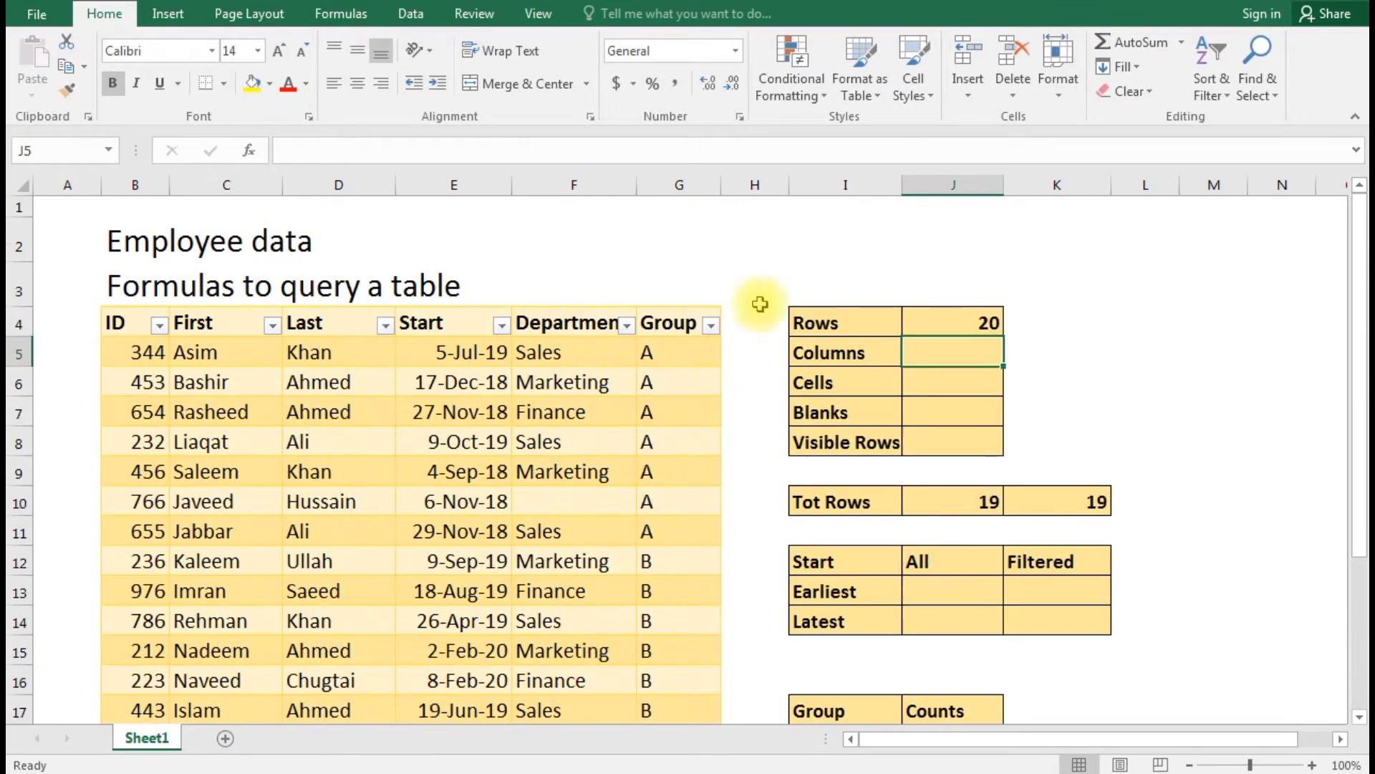
{"action": "left_click", "coordinate": [943, 320]}
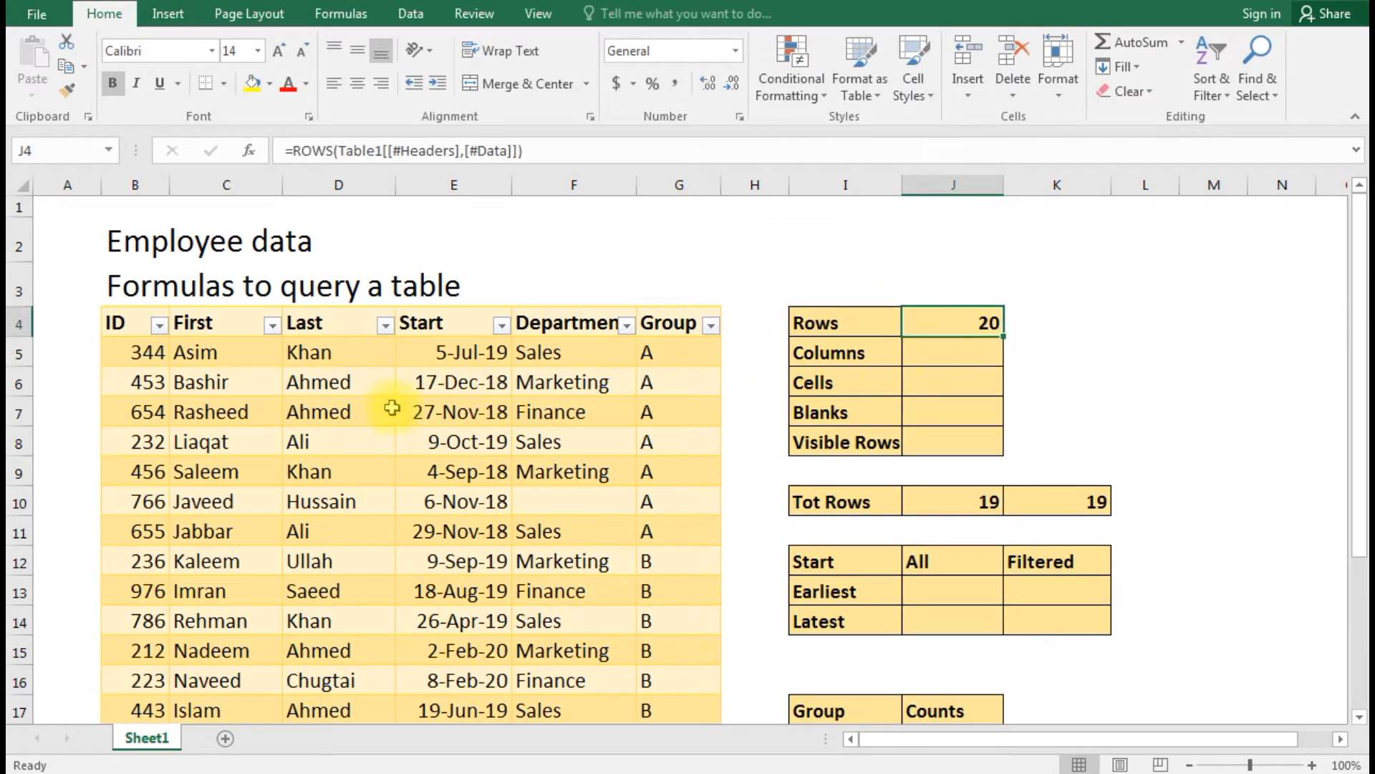
Enter a COLUMNS formula in J5 covering Table1's headers and data, and check it against the Rows formula.
{"action": "left_click", "coordinate": [961, 355]}
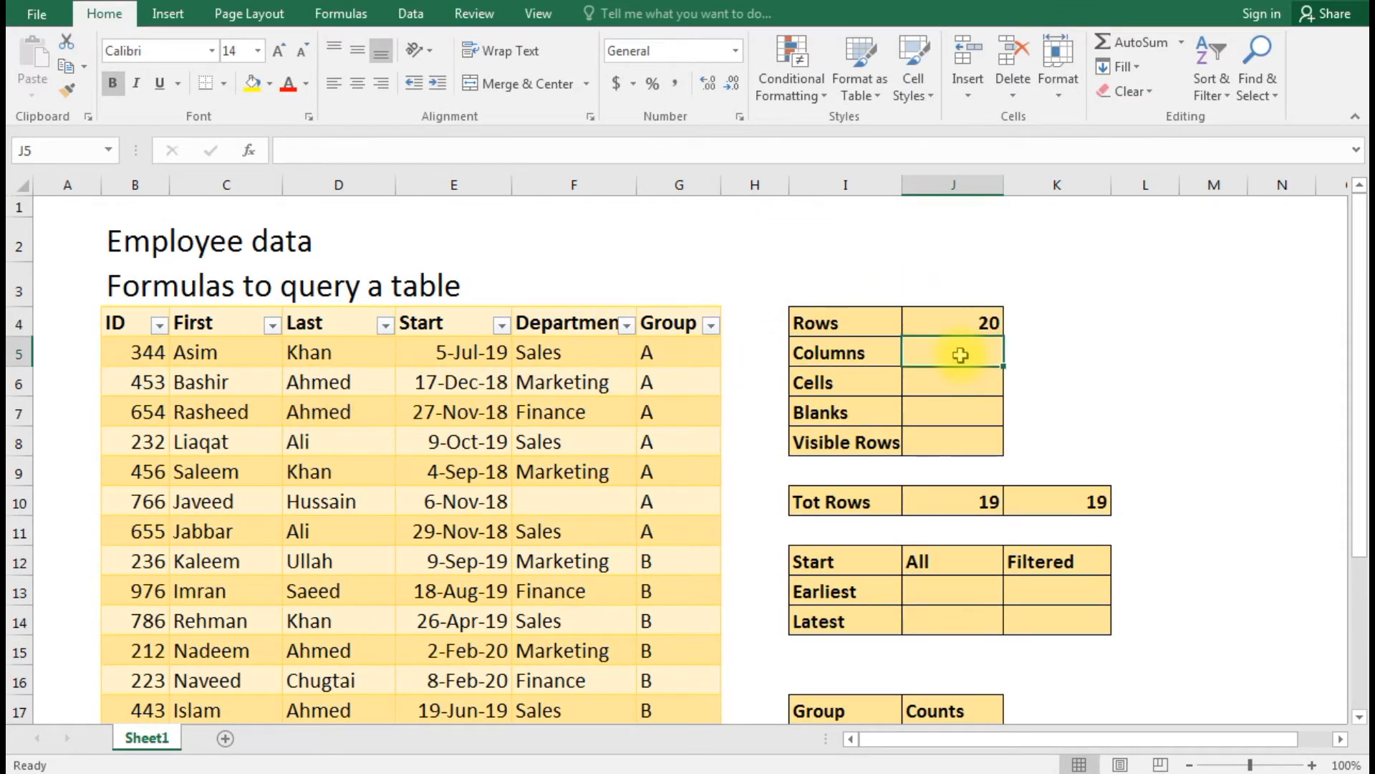
{"action": "type", "text": "=col"}
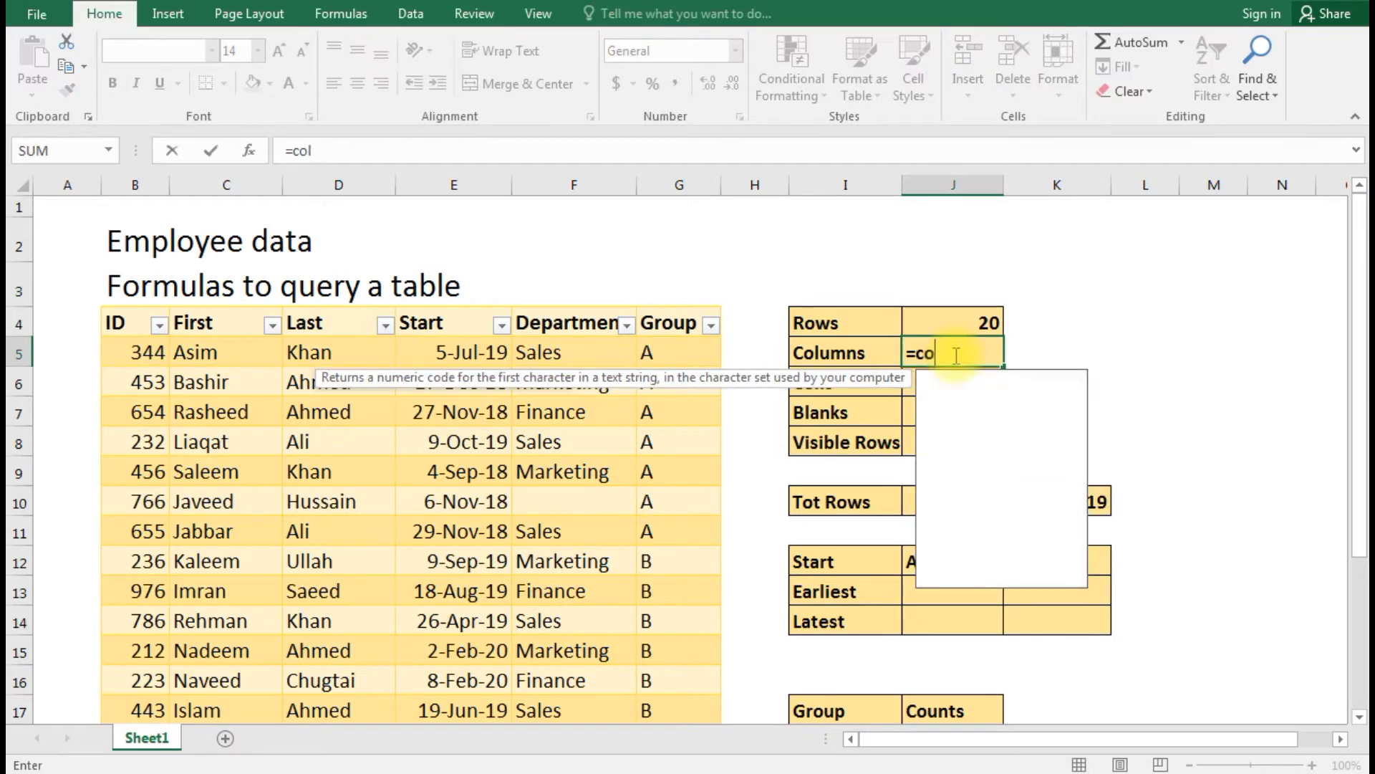
{"action": "type", "text": "umns("}
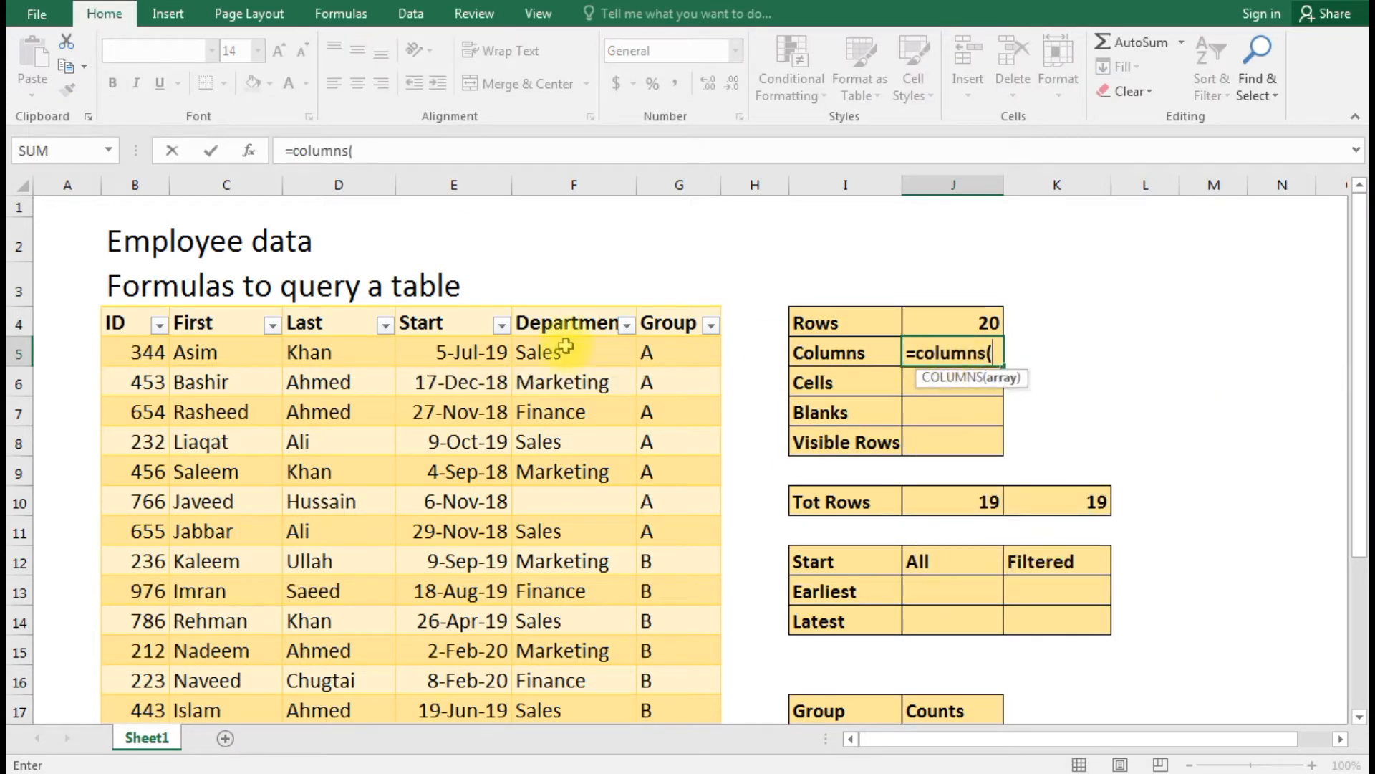
{"action": "left_click", "coordinate": [136, 325]}
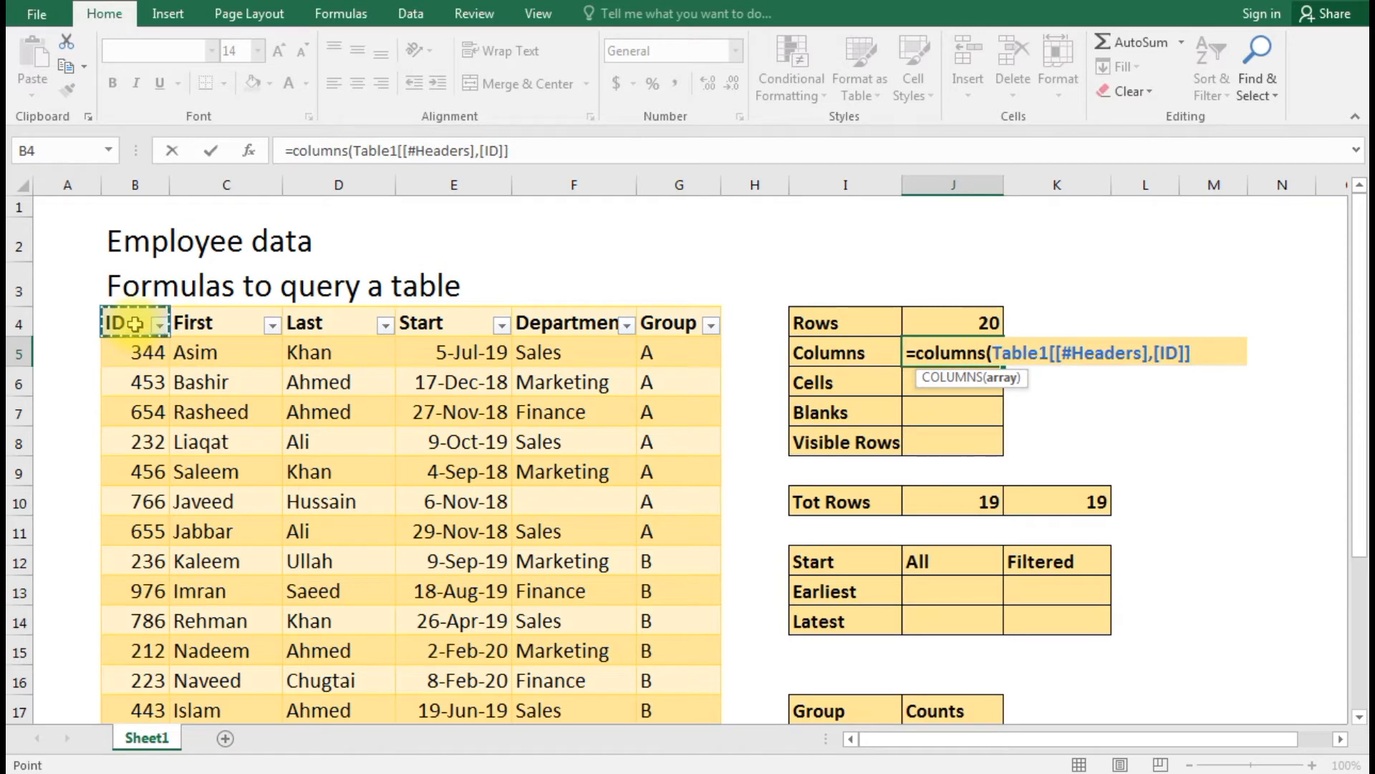
{"action": "key", "text": "ctrl+shift+Right"}
{"action": "key", "text": "ctrl+shift+Down"}
{"action": "type", "text": ")"}
{"action": "key", "text": "Return"}
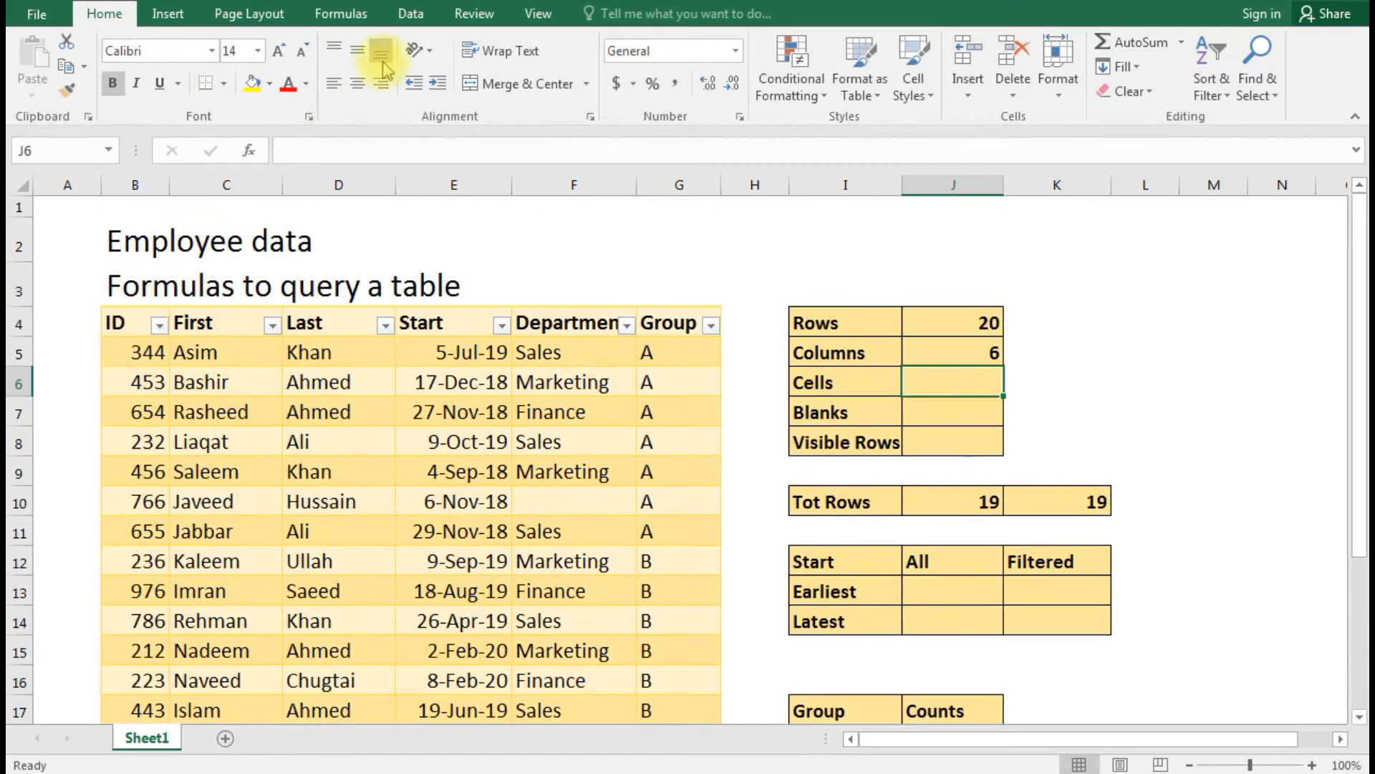
{"action": "left_click", "coordinate": [955, 344]}
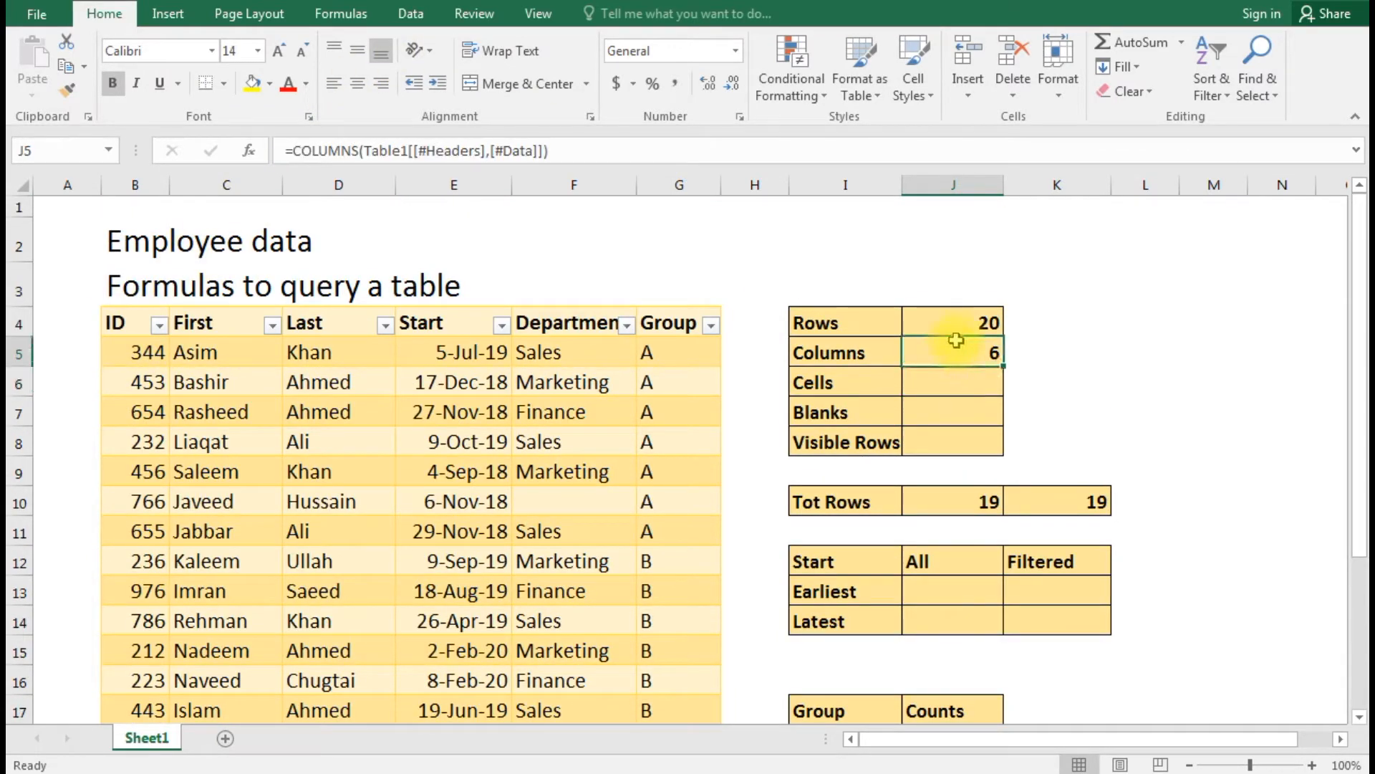
{"action": "left_click", "coordinate": [959, 322]}
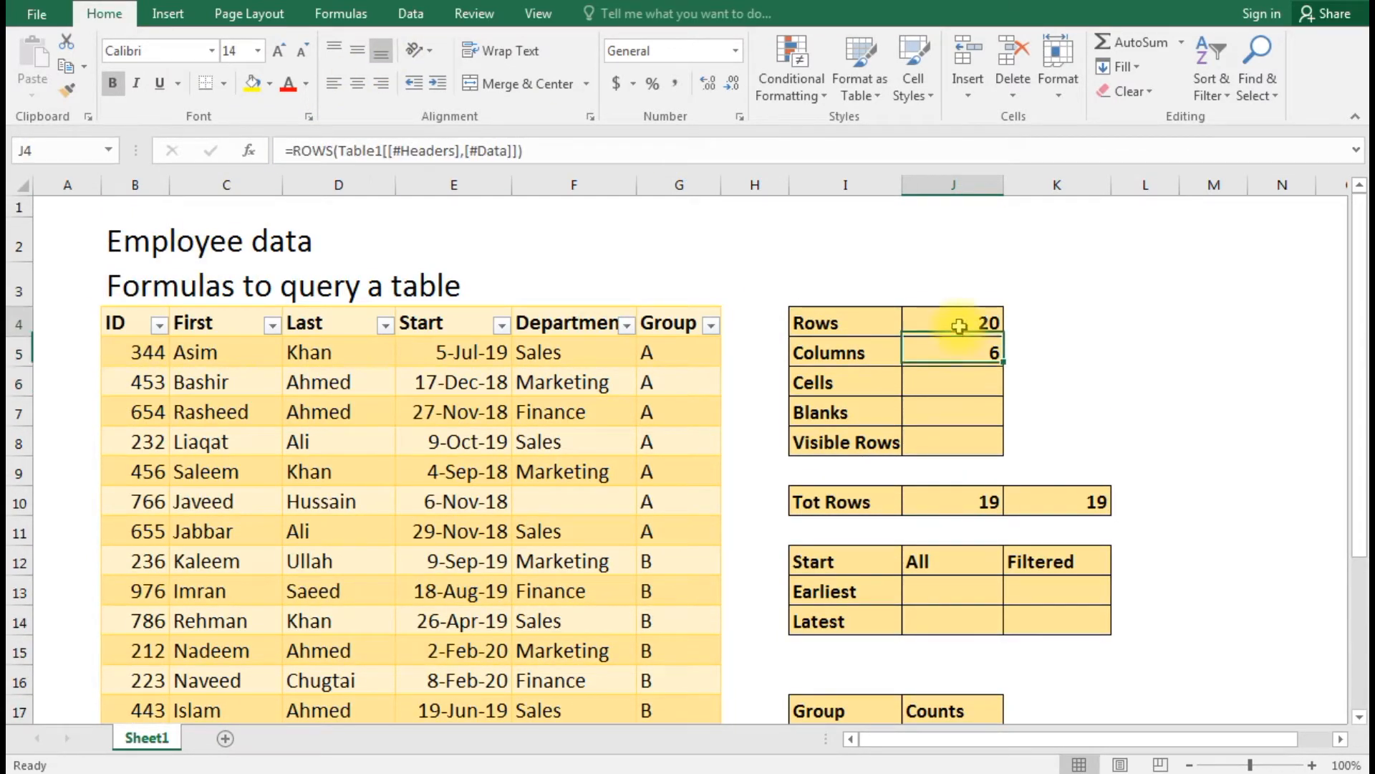
Start the Cells formula in J6 with =rows(Table1[[#Headers],[#Data]]).
{"action": "left_click", "coordinate": [957, 388]}
{"action": "type", "text": "="}
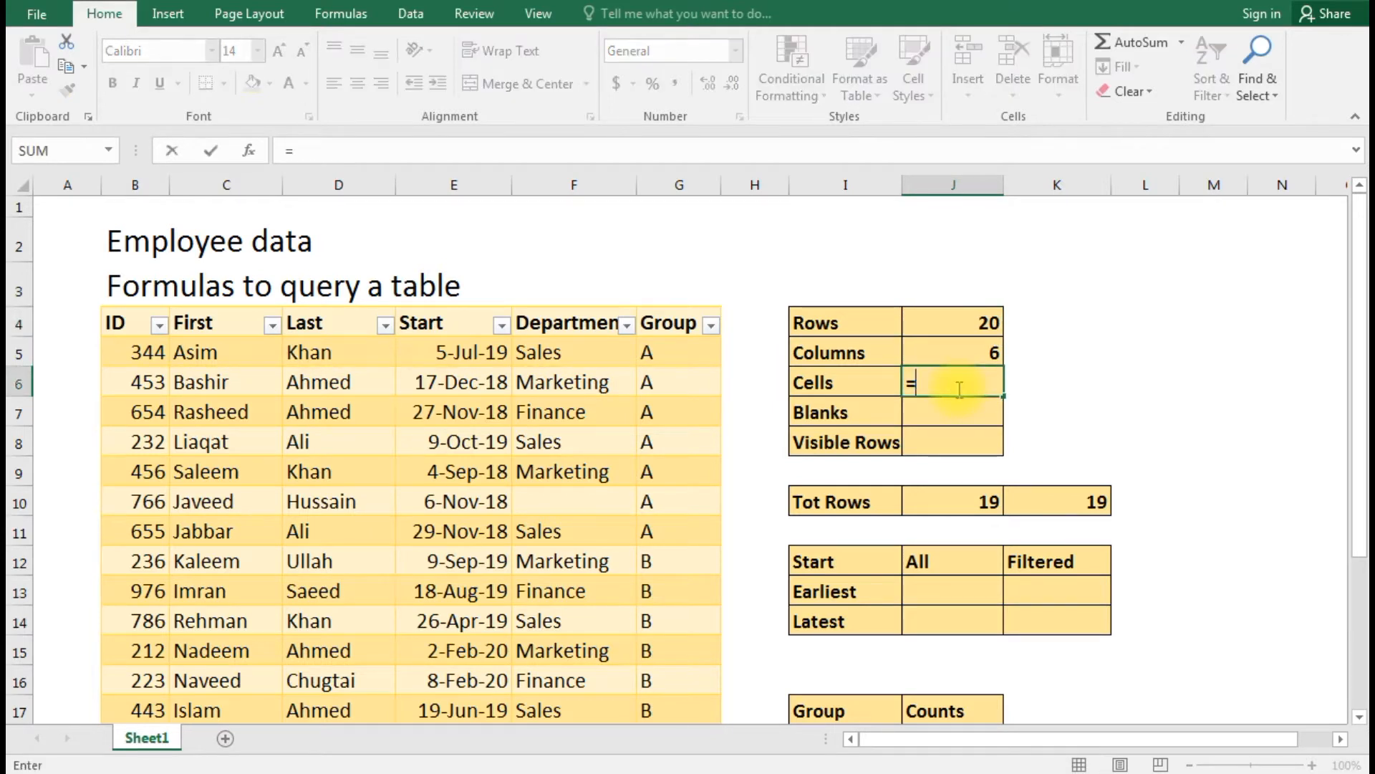
{"action": "type", "text": "rows"}
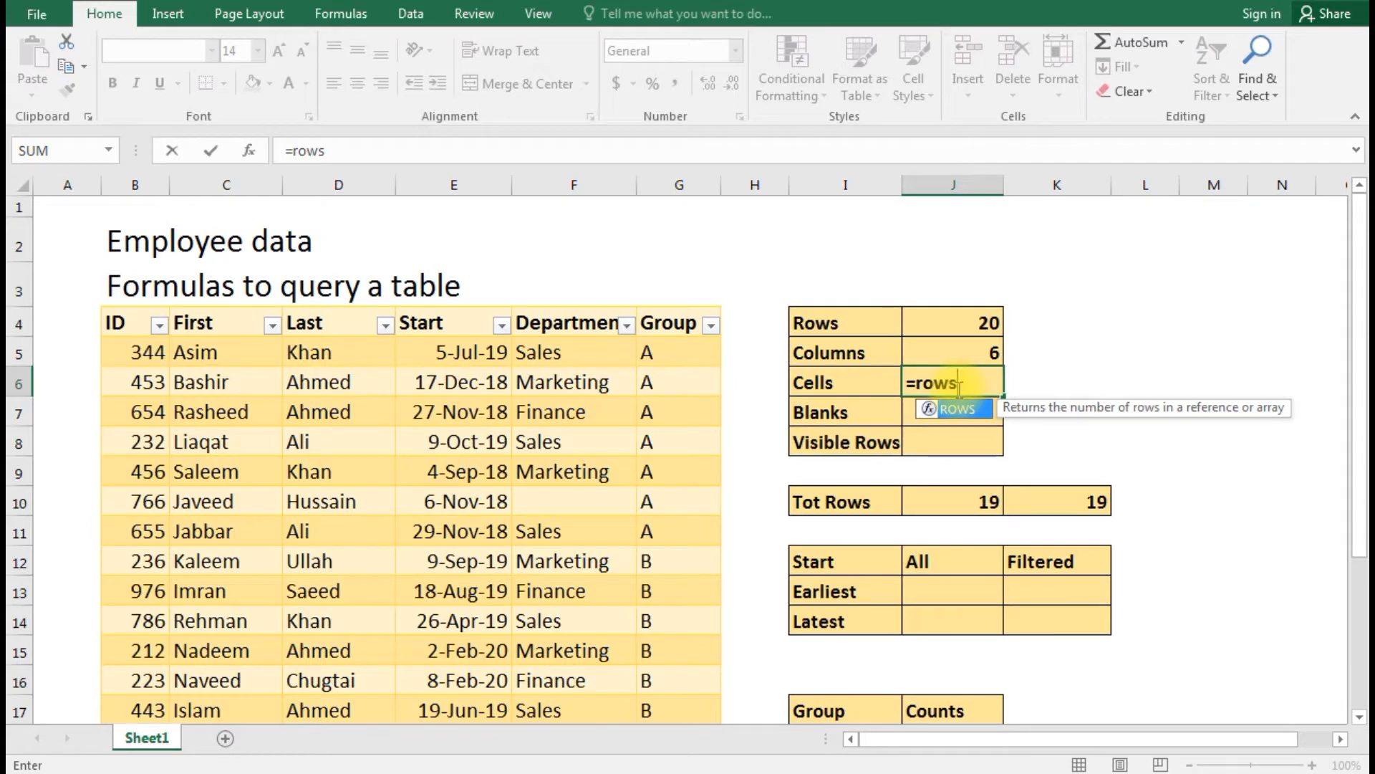
{"action": "type", "text": "("}
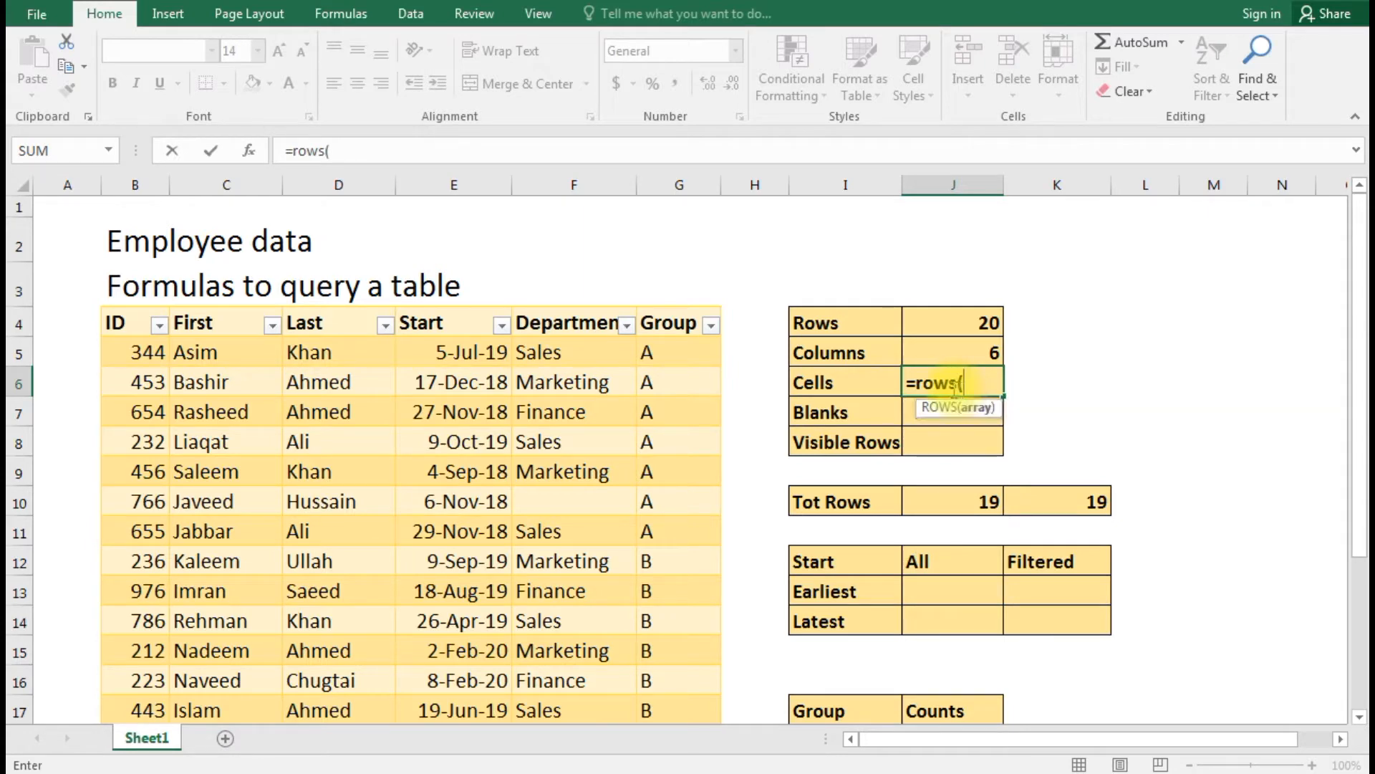
{"action": "left_click_drag", "start_coordinate": [144, 324], "coordinate": [653, 628]}
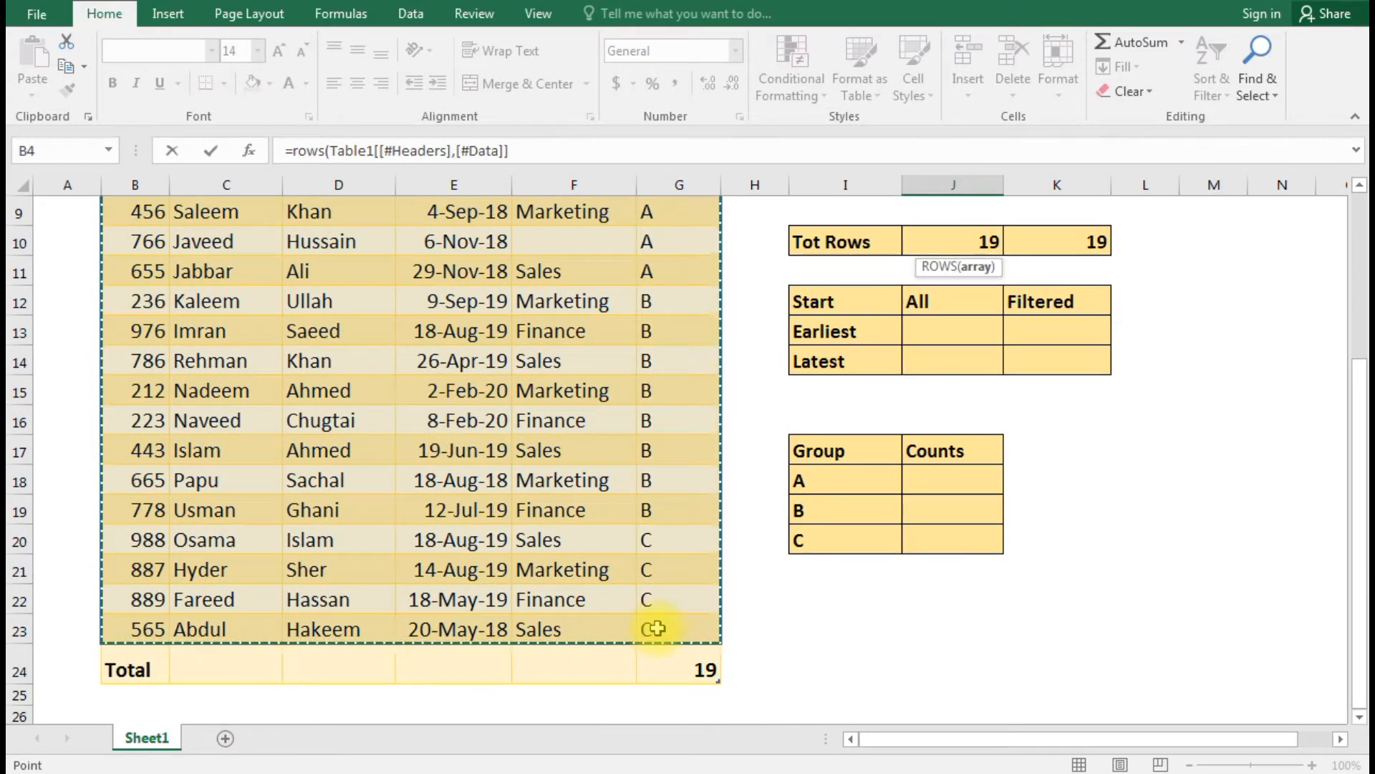
{"action": "type", "text": ")"}
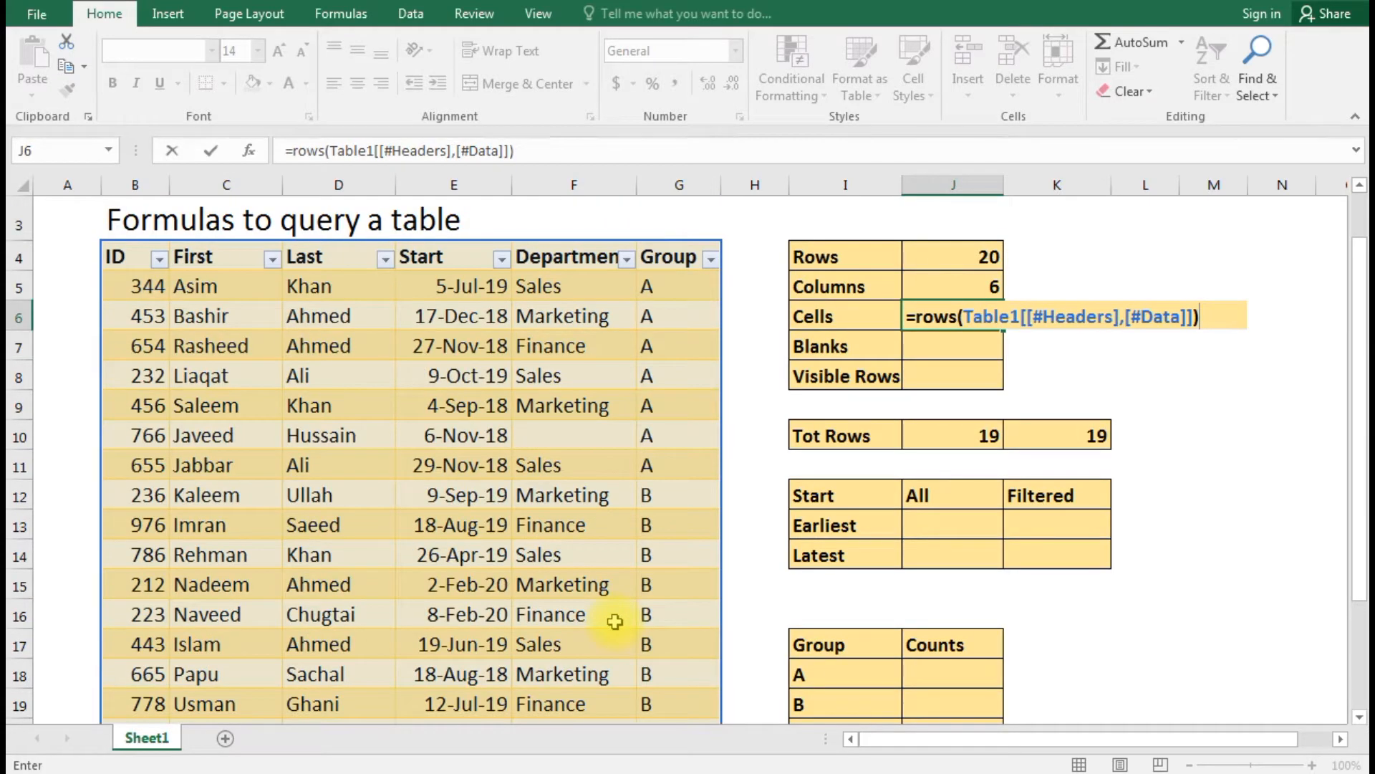
Complete the Cells formula in J6 by multiplying by COLUMNS(Table1[[#Headers],[#Data]]), then check the entered formula.
{"action": "type", "text": "*colum"}
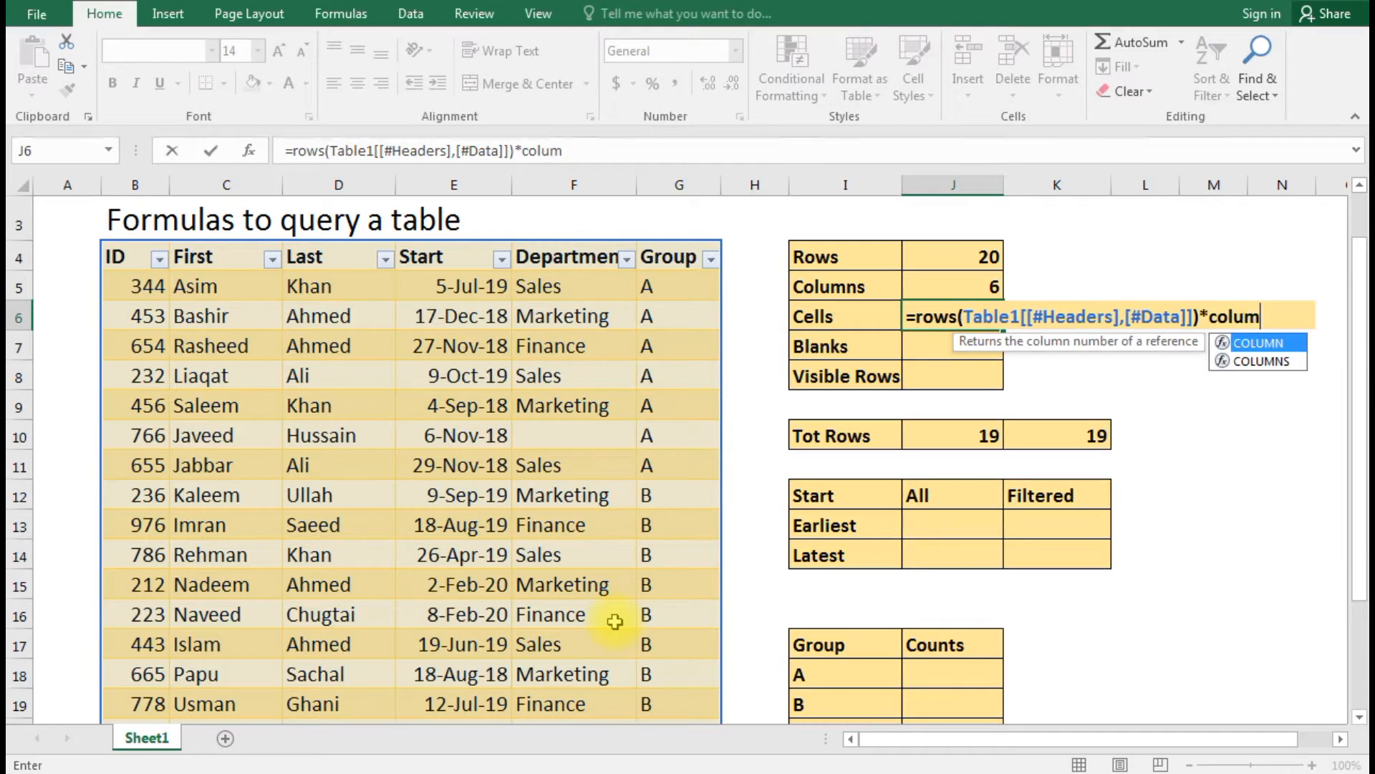
{"action": "type", "text": "ns"}
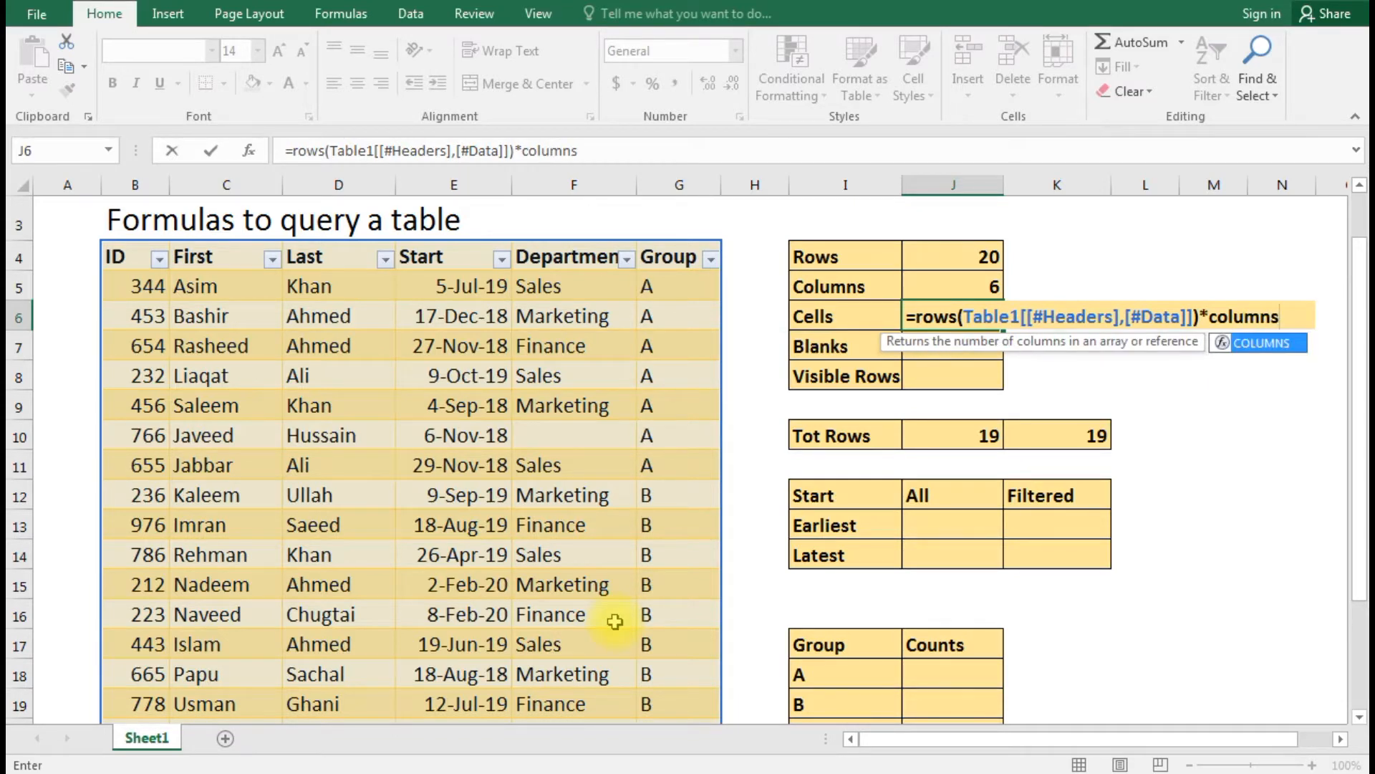
{"action": "type", "text": "("}
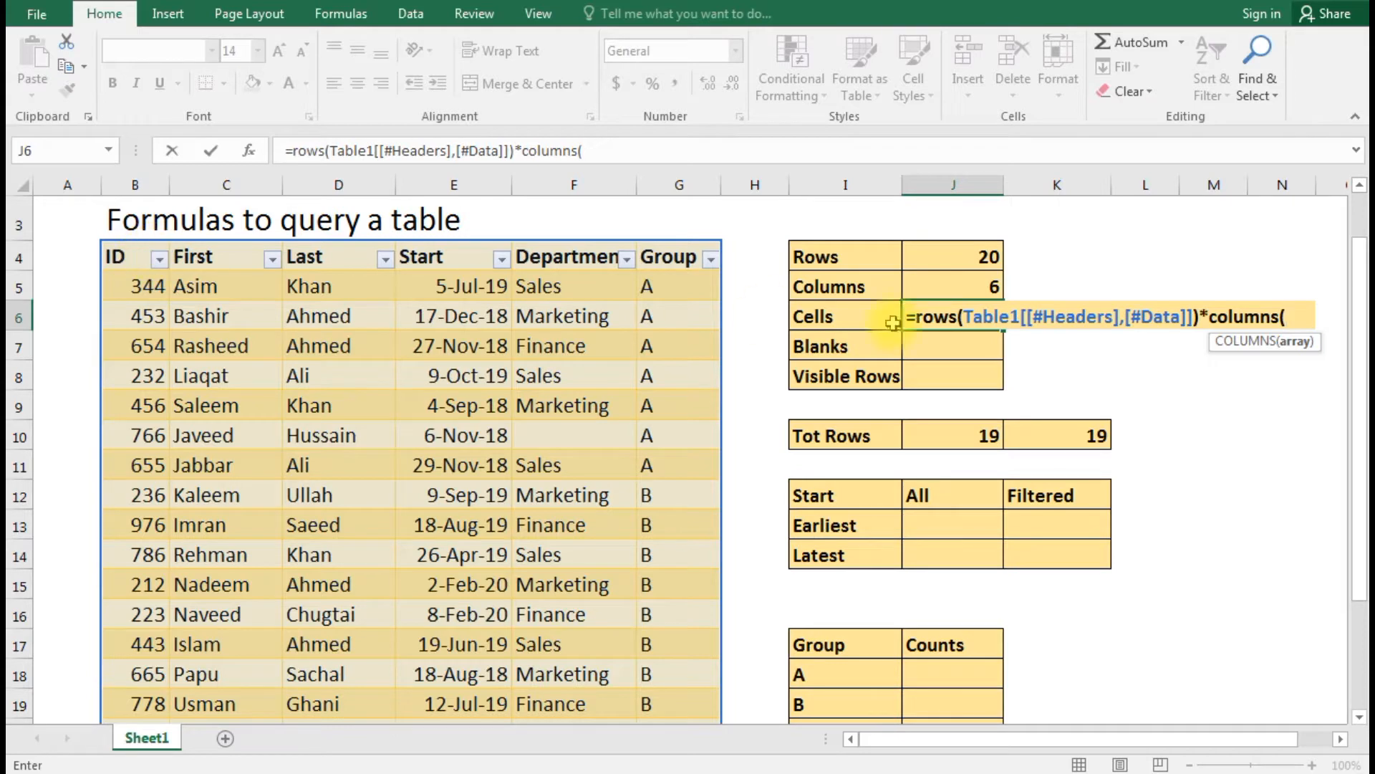
{"action": "left_click_drag", "start_coordinate": [966, 320], "coordinate": [1193, 323]}
{"action": "key", "text": "ctrl+c"}
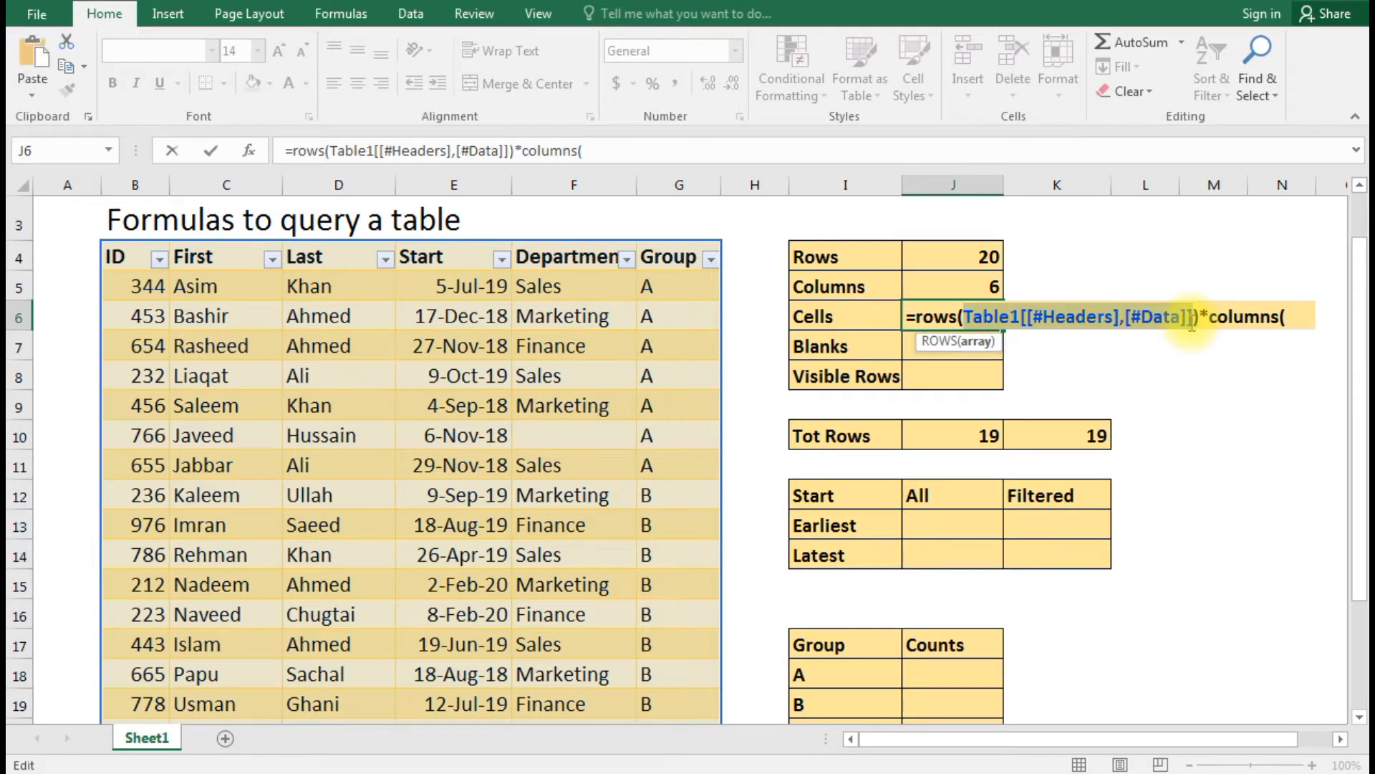
{"action": "left_click", "coordinate": [1288, 316]}
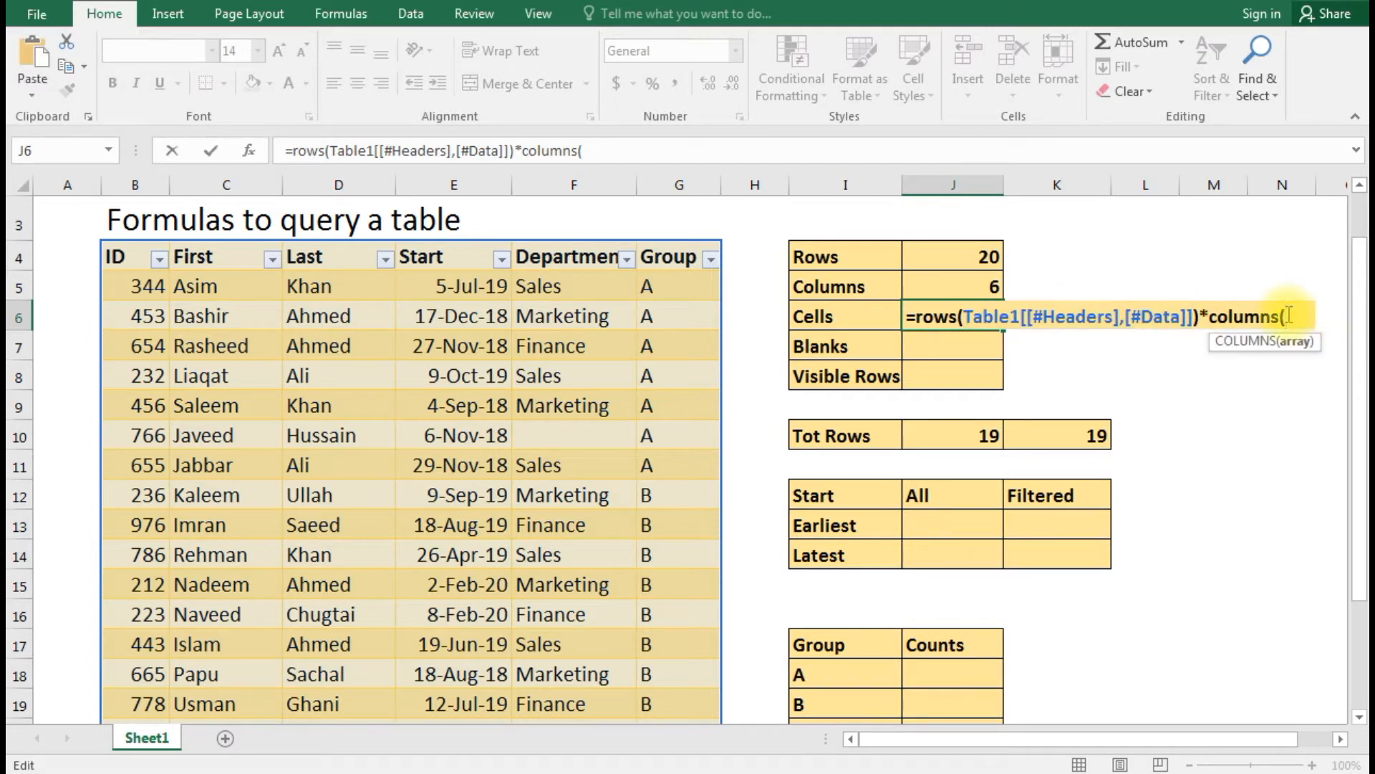
{"action": "key", "text": "ctrl+v"}
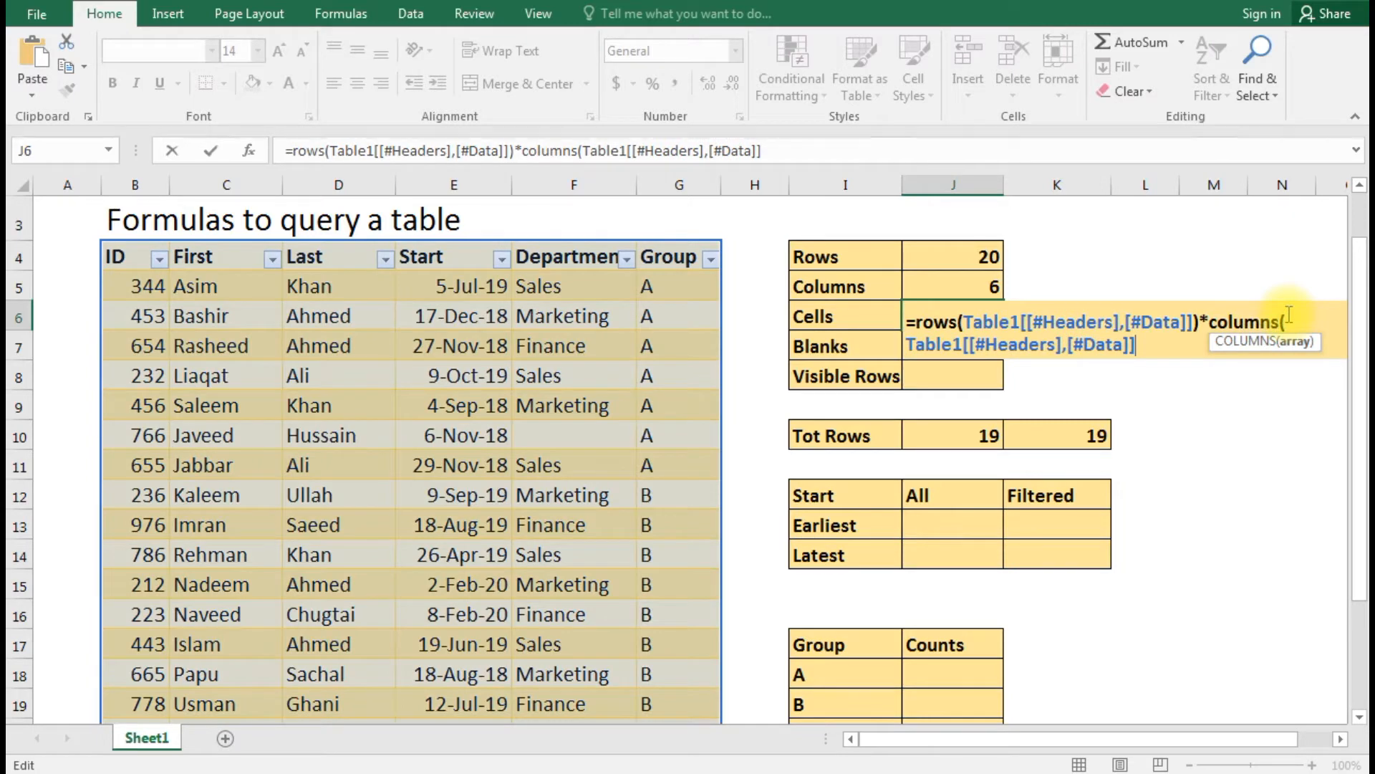
{"action": "type", "text": ")"}
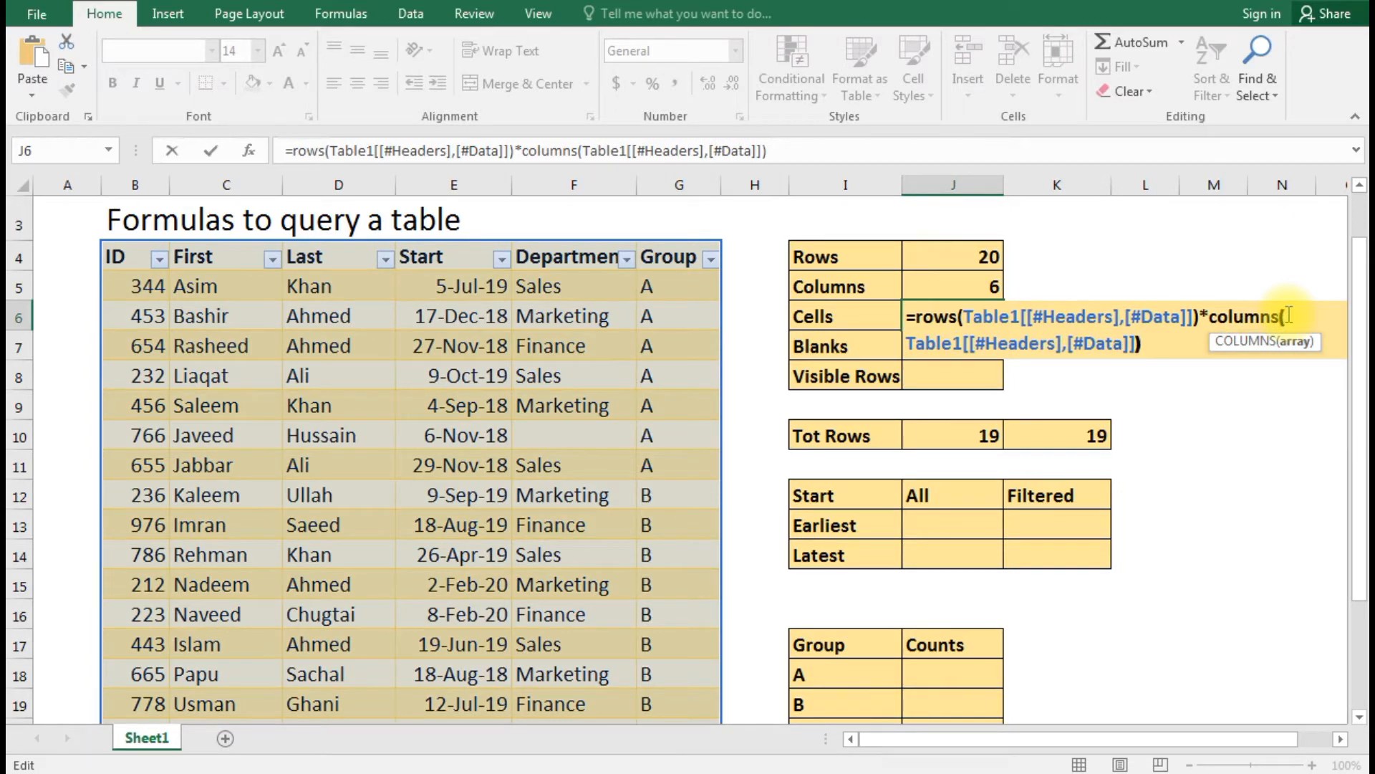
{"action": "key", "text": "Return"}
{"action": "left_click", "coordinate": [950, 319]}
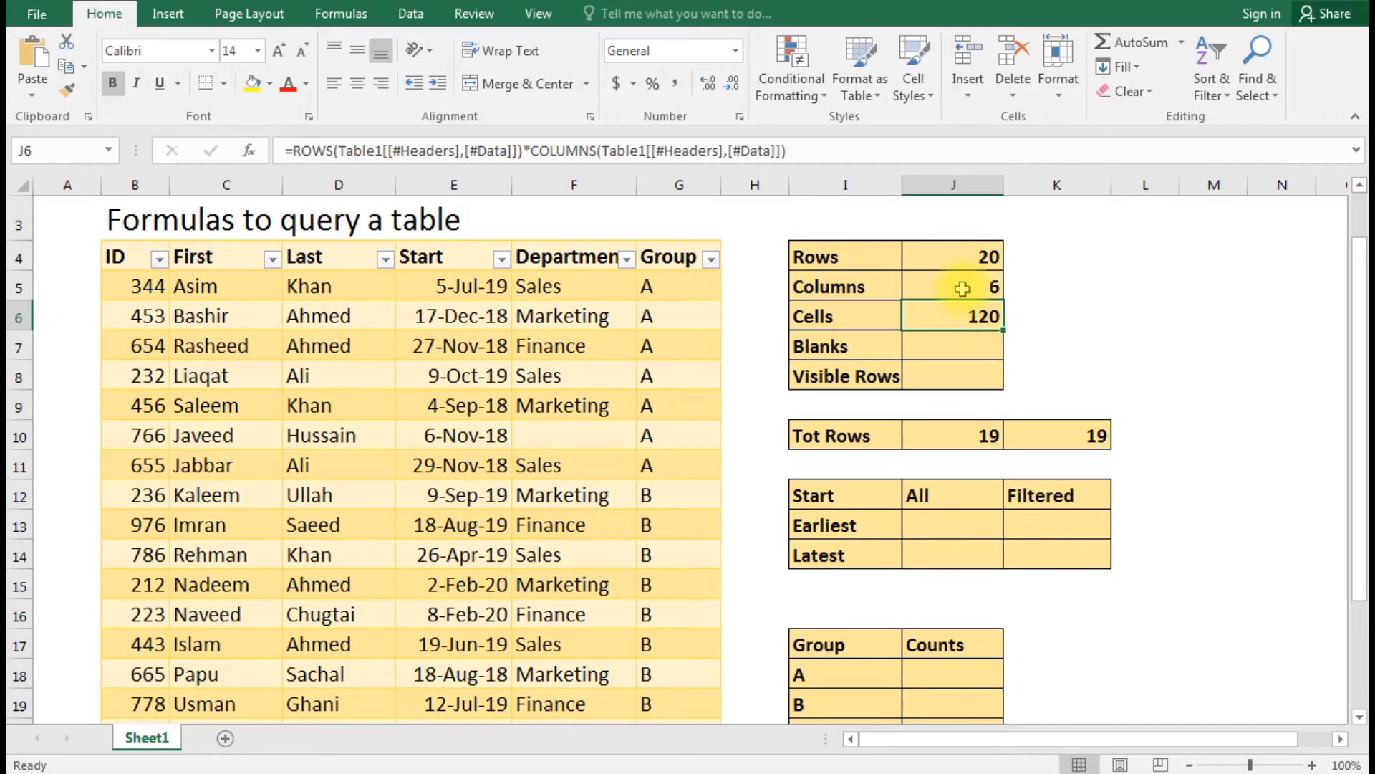
Enter a COUNTBLANK formula in J7 covering Table1's headers and data, and check it against the empty Department cell F10.
{"action": "left_click", "coordinate": [961, 350]}
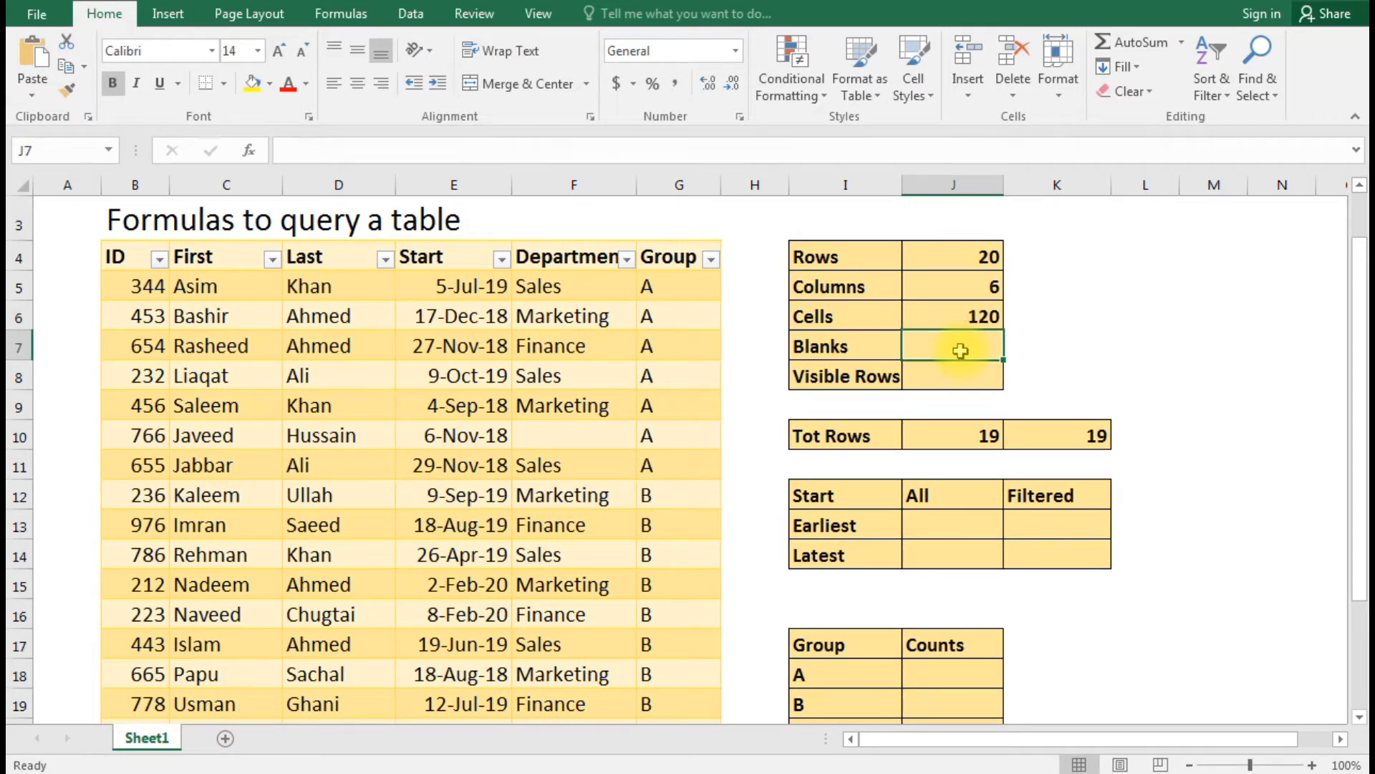
{"action": "scroll", "coordinate": [961, 350], "scroll_direction": "down", "scroll_amount": 2}
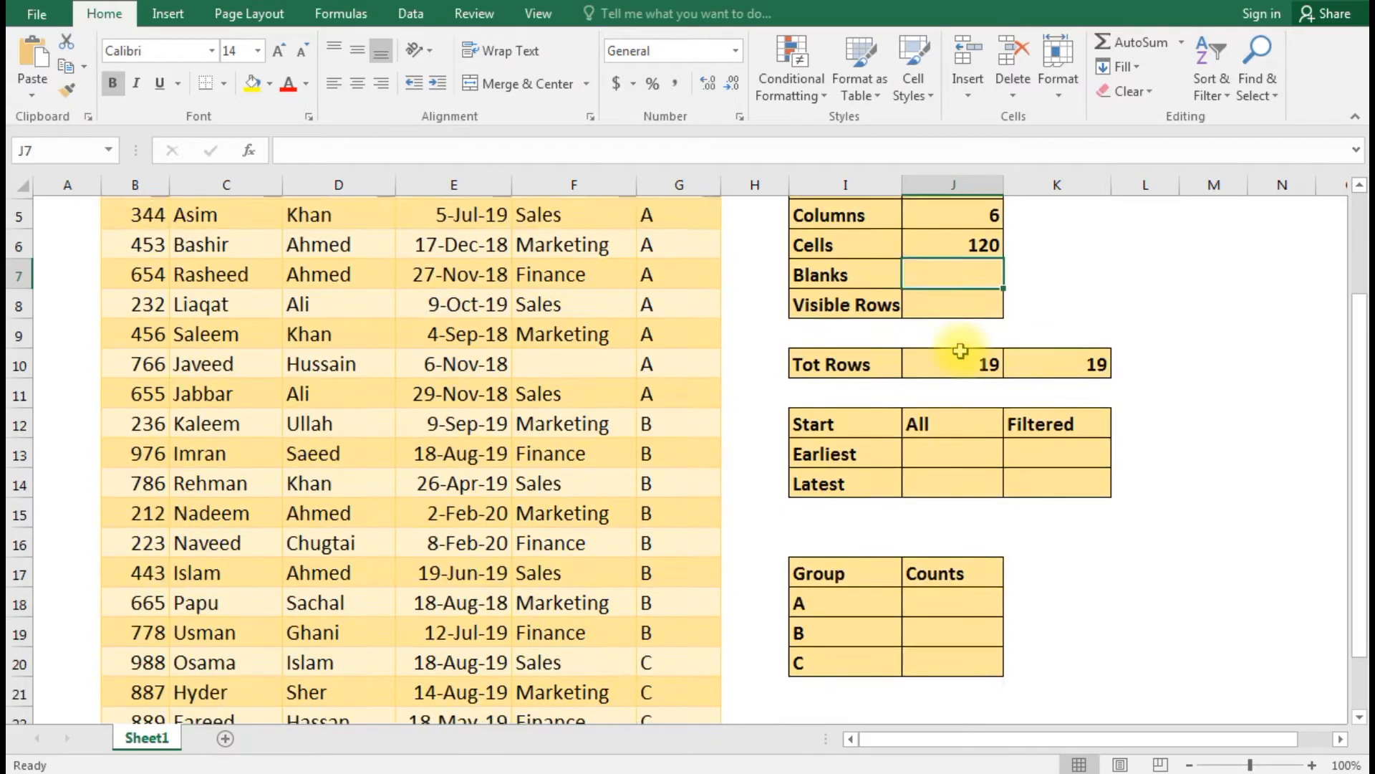
{"action": "scroll", "coordinate": [961, 350], "scroll_direction": "up", "scroll_amount": 1}
{"action": "scroll", "coordinate": [960, 350], "scroll_direction": "up", "scroll_amount": 1}
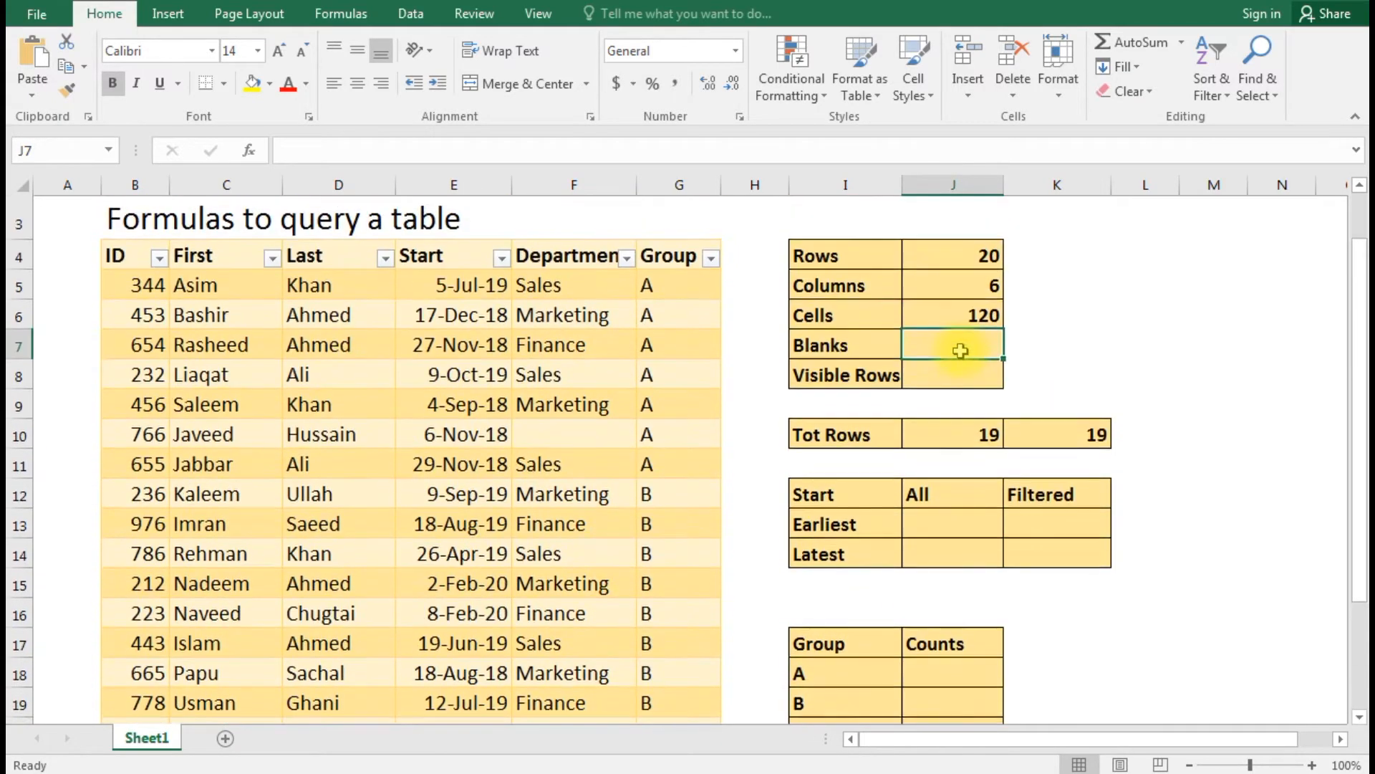
{"action": "type", "text": "=coun"}
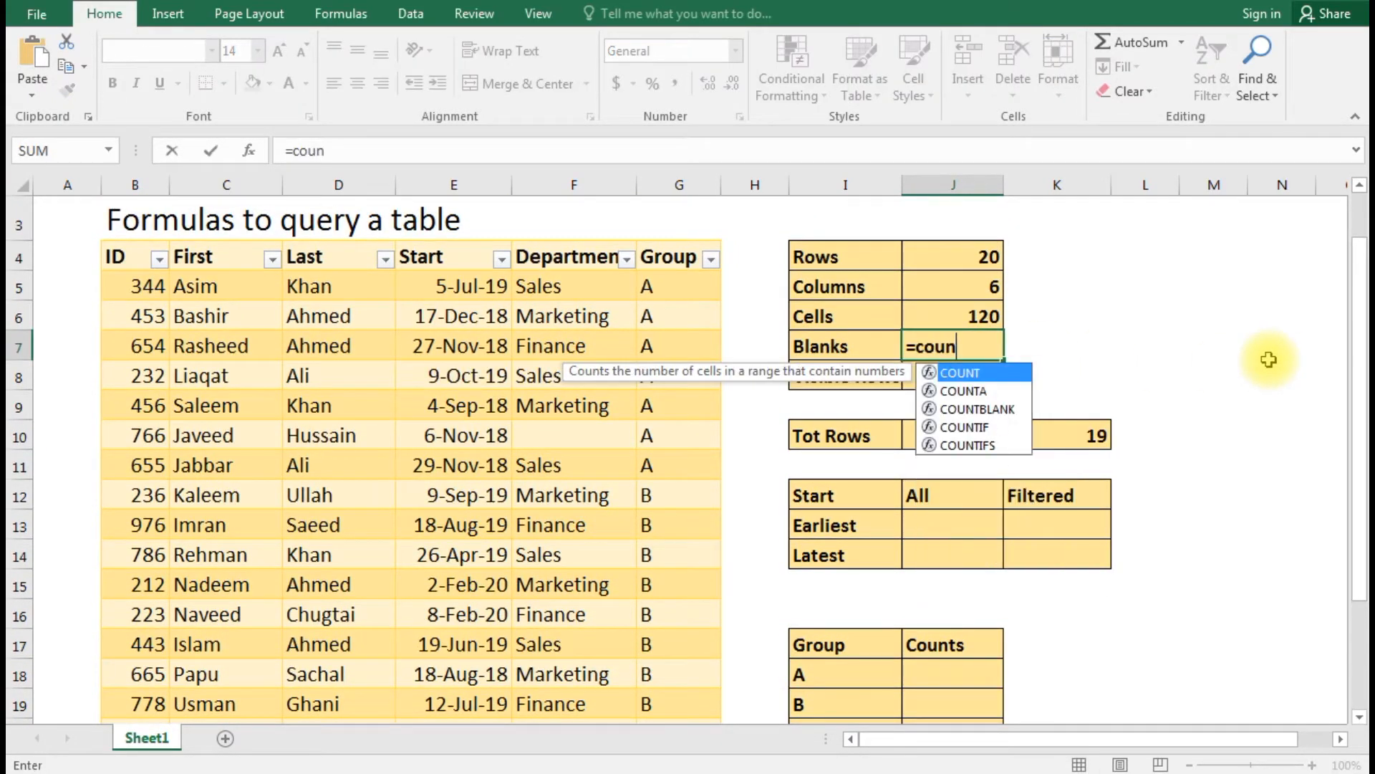
{"action": "type", "text": "tblank("}
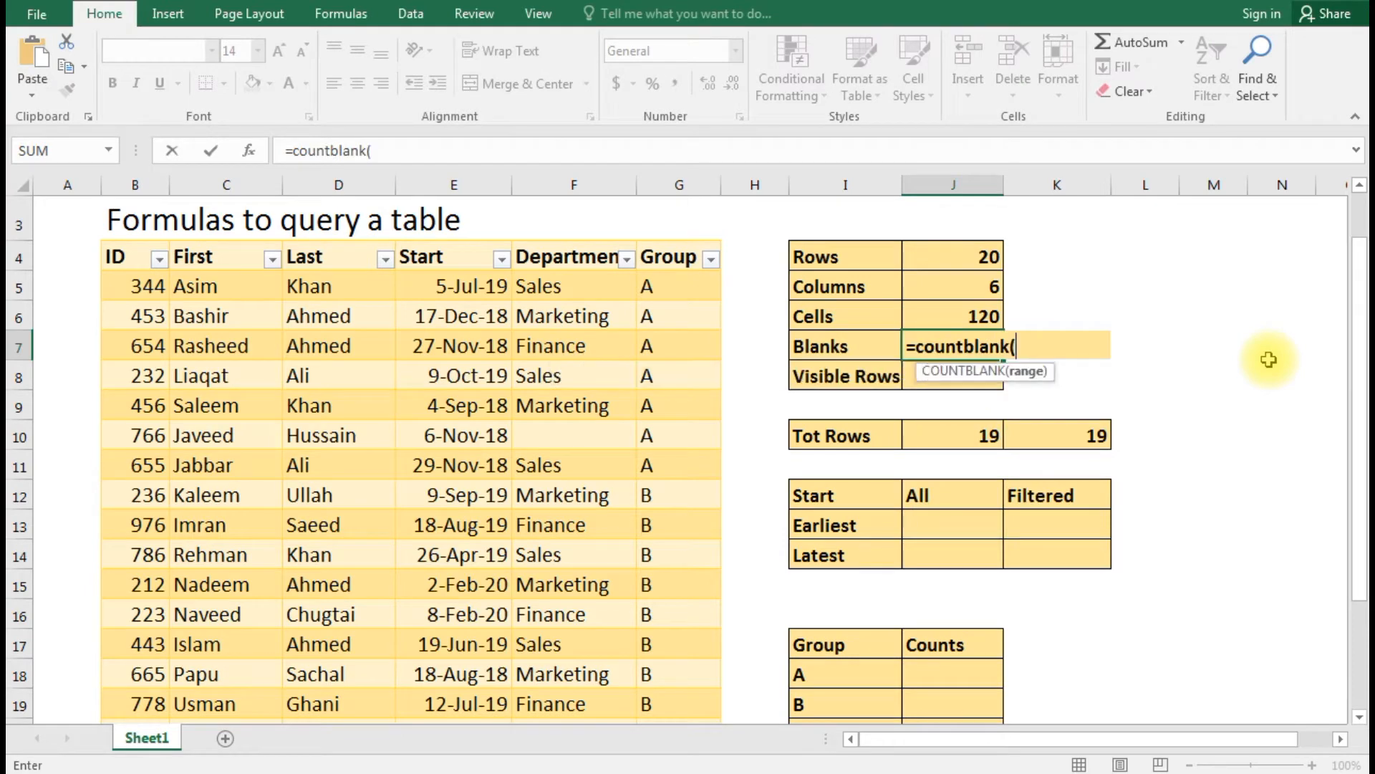
{"action": "left_click_drag", "start_coordinate": [142, 258], "coordinate": [679, 639]}
{"action": "key", "text": "Return"}
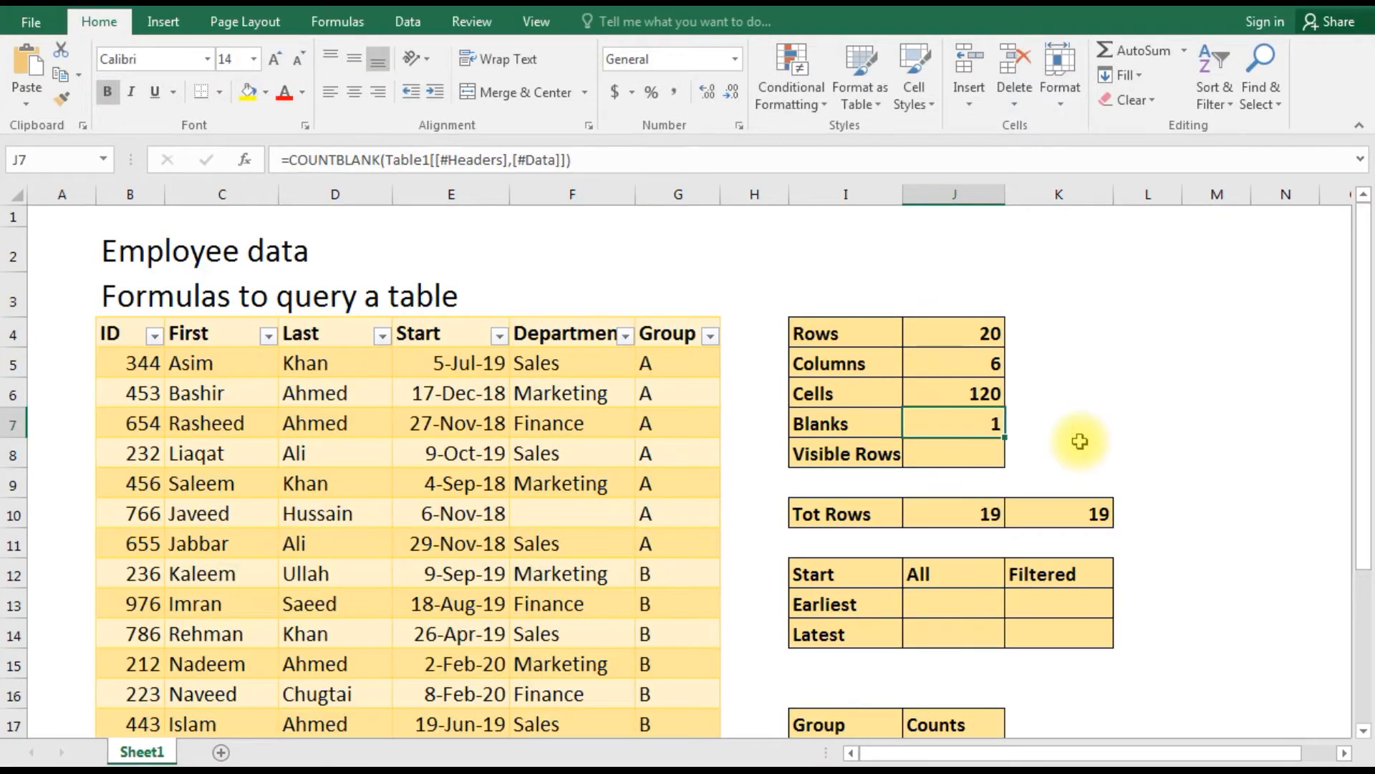
{"action": "left_click", "coordinate": [551, 509]}
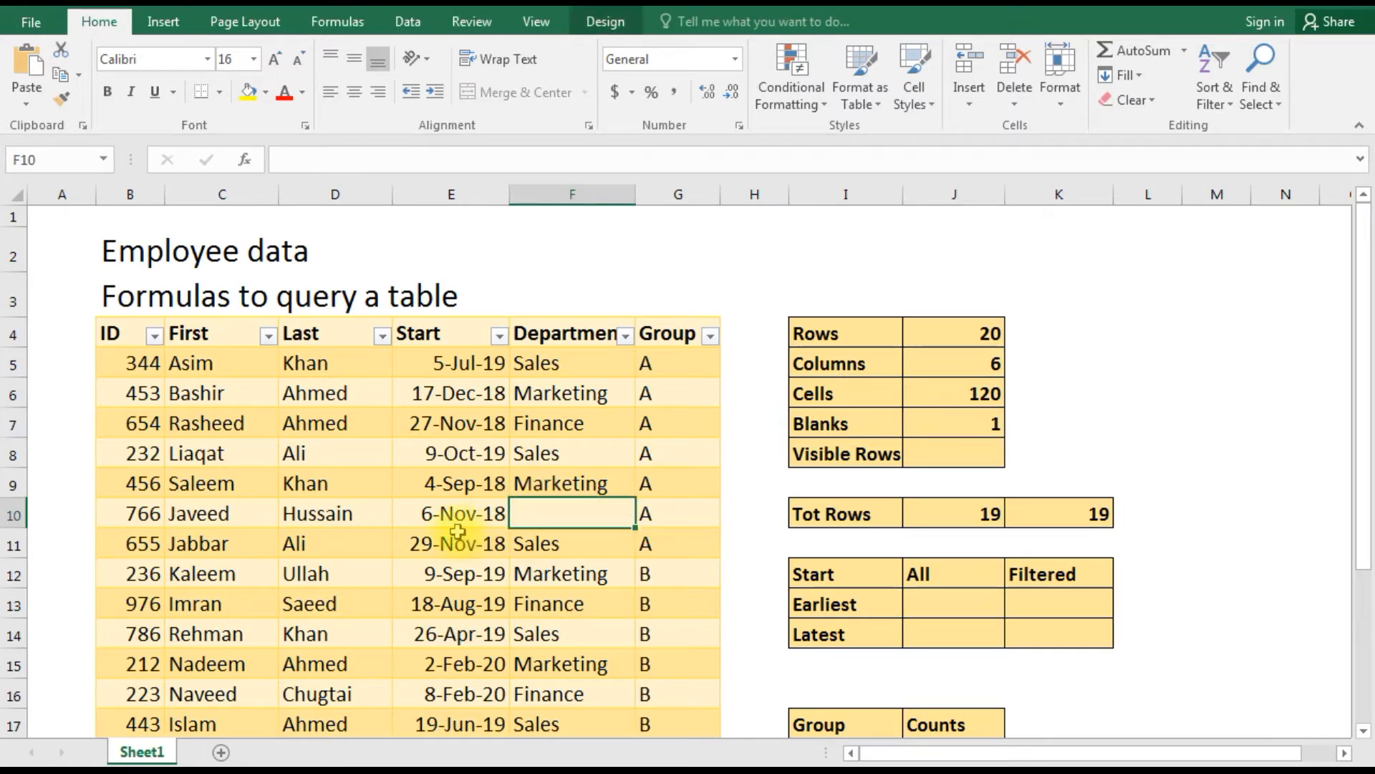
{"action": "left_click", "coordinate": [915, 417]}
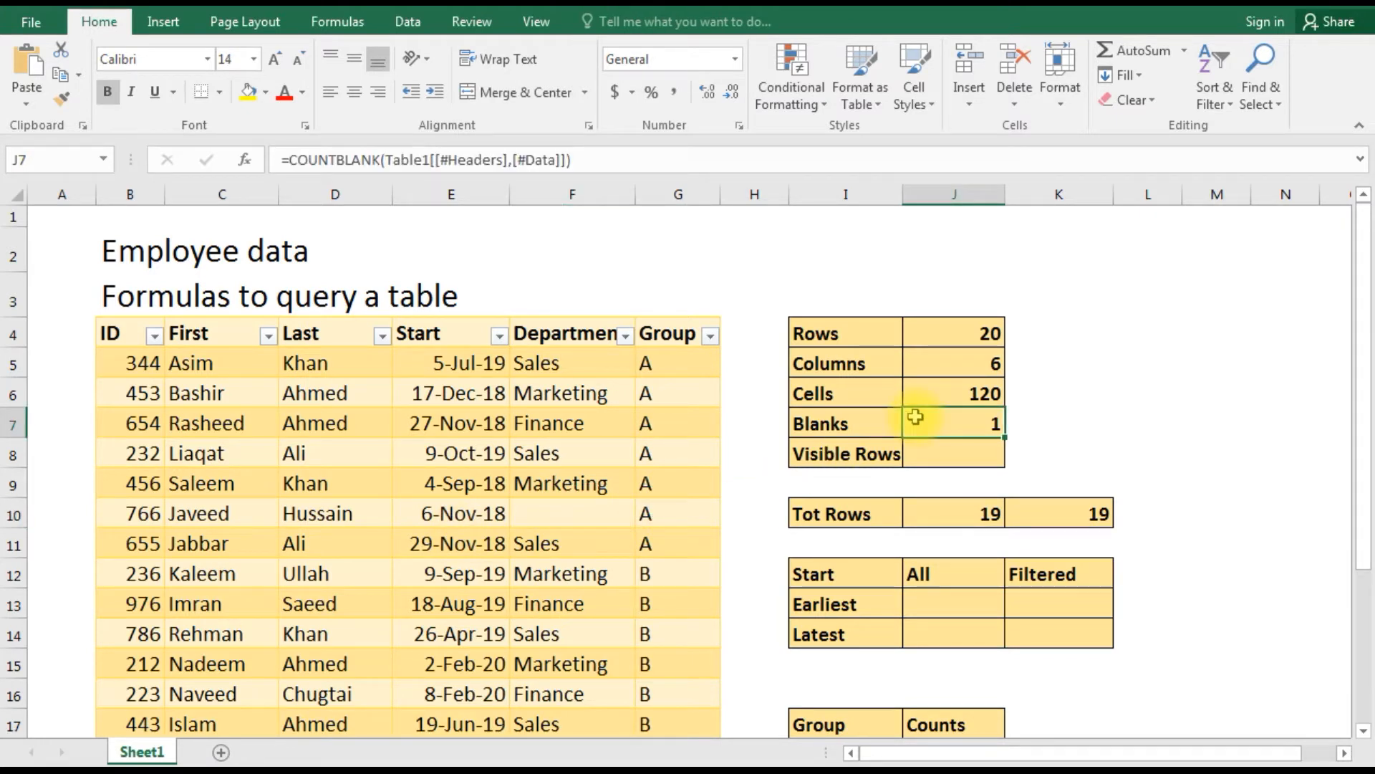
Enter =SUBTOTAL(103,Table1[ID]) in J8 for Visible Rows, using the 103 - COUNTA function, and check the formula.
{"action": "left_click", "coordinate": [935, 452]}
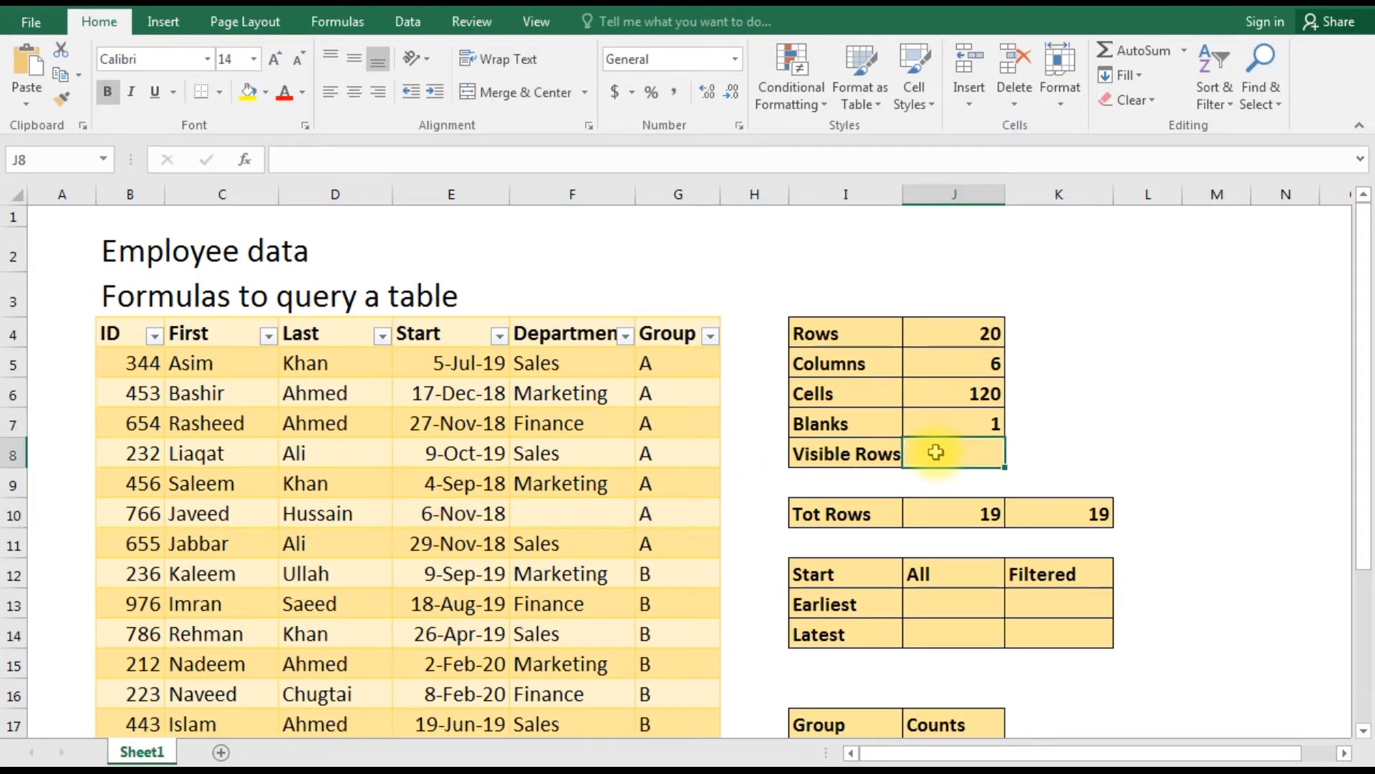
{"action": "type", "text": "="}
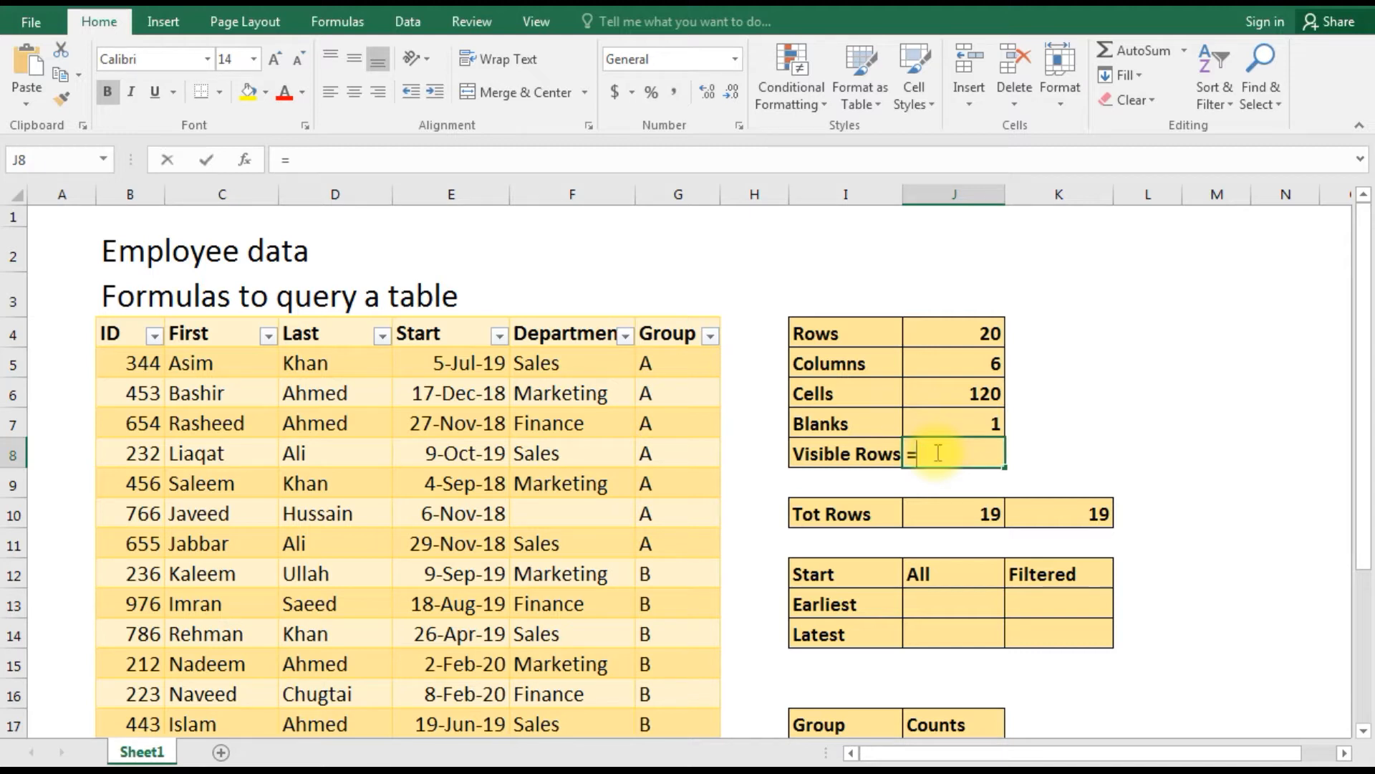
{"action": "type", "text": "subtotal("}
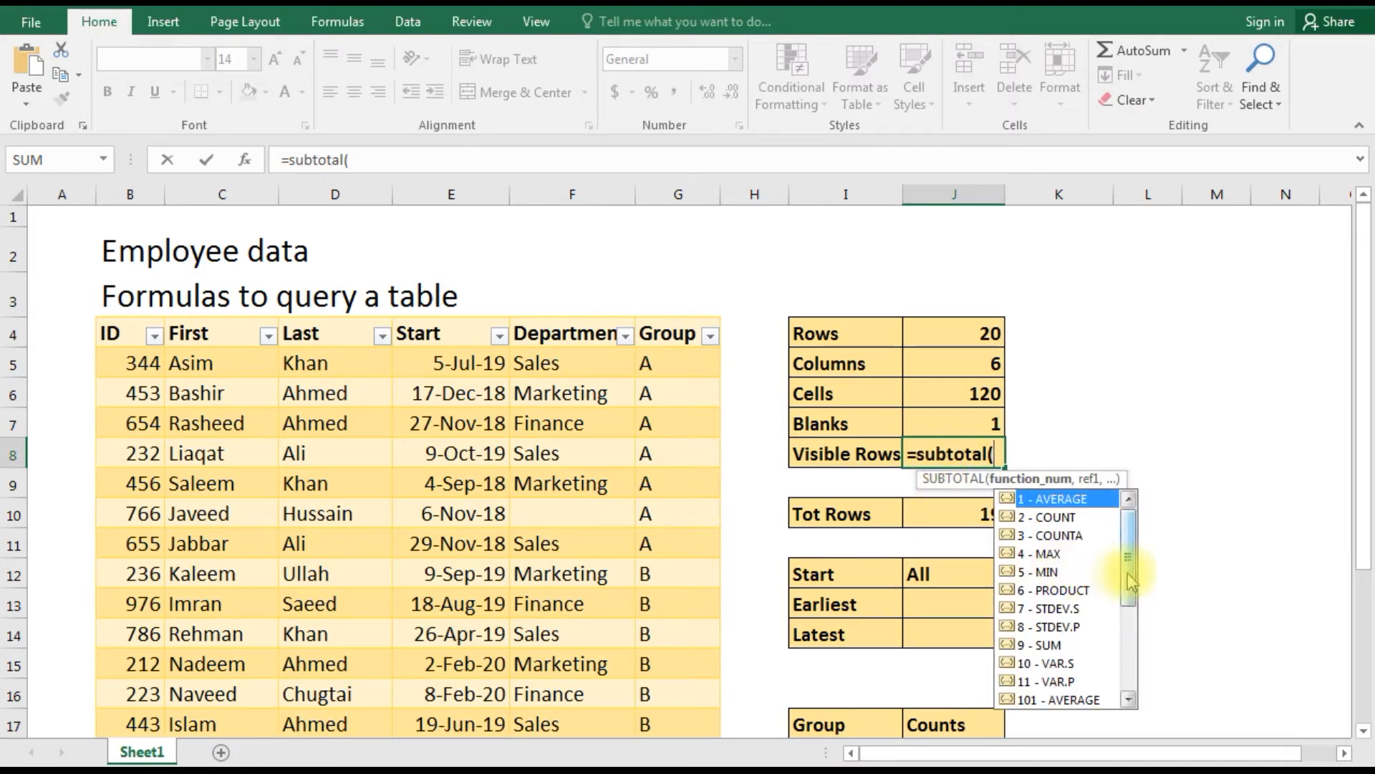
{"action": "left_click_drag", "start_coordinate": [1131, 561], "coordinate": [1130, 613]}
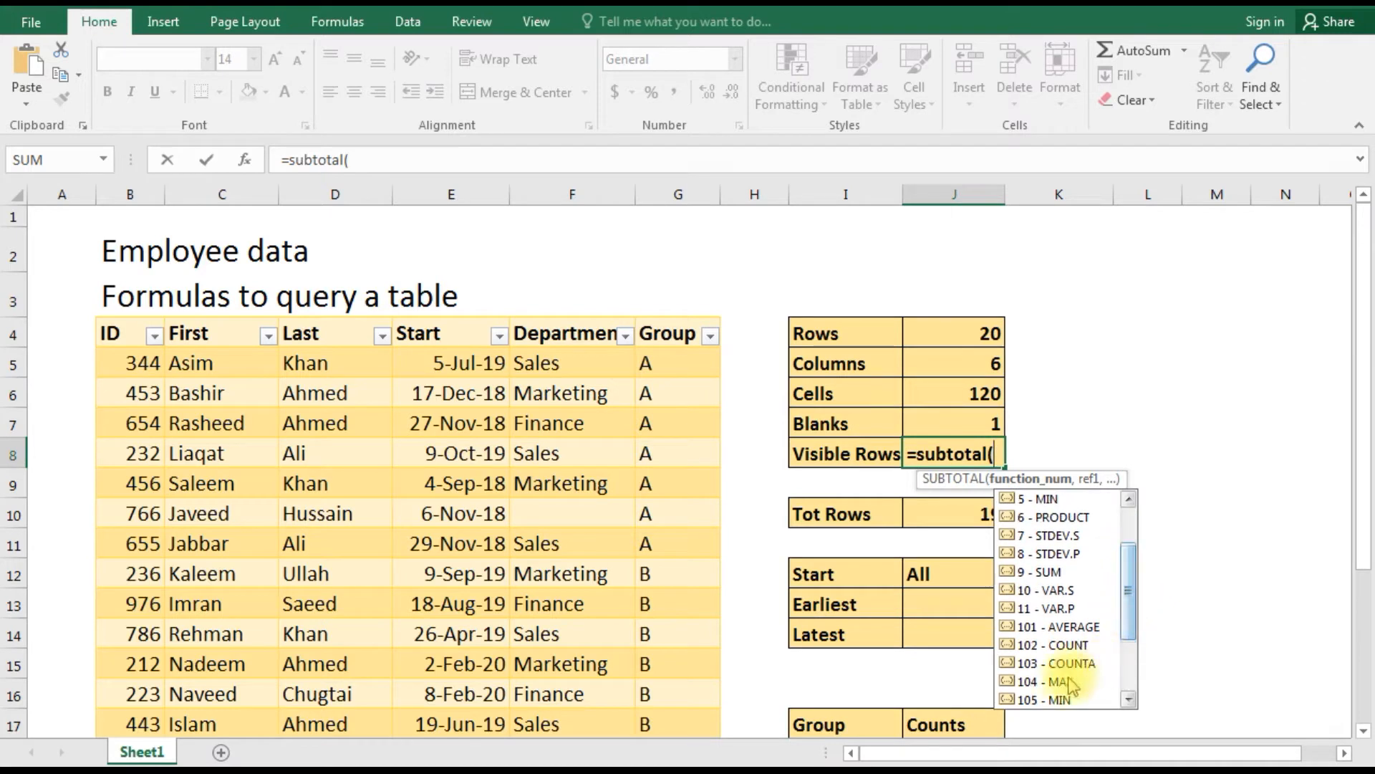
{"action": "left_click", "coordinate": [1046, 664]}
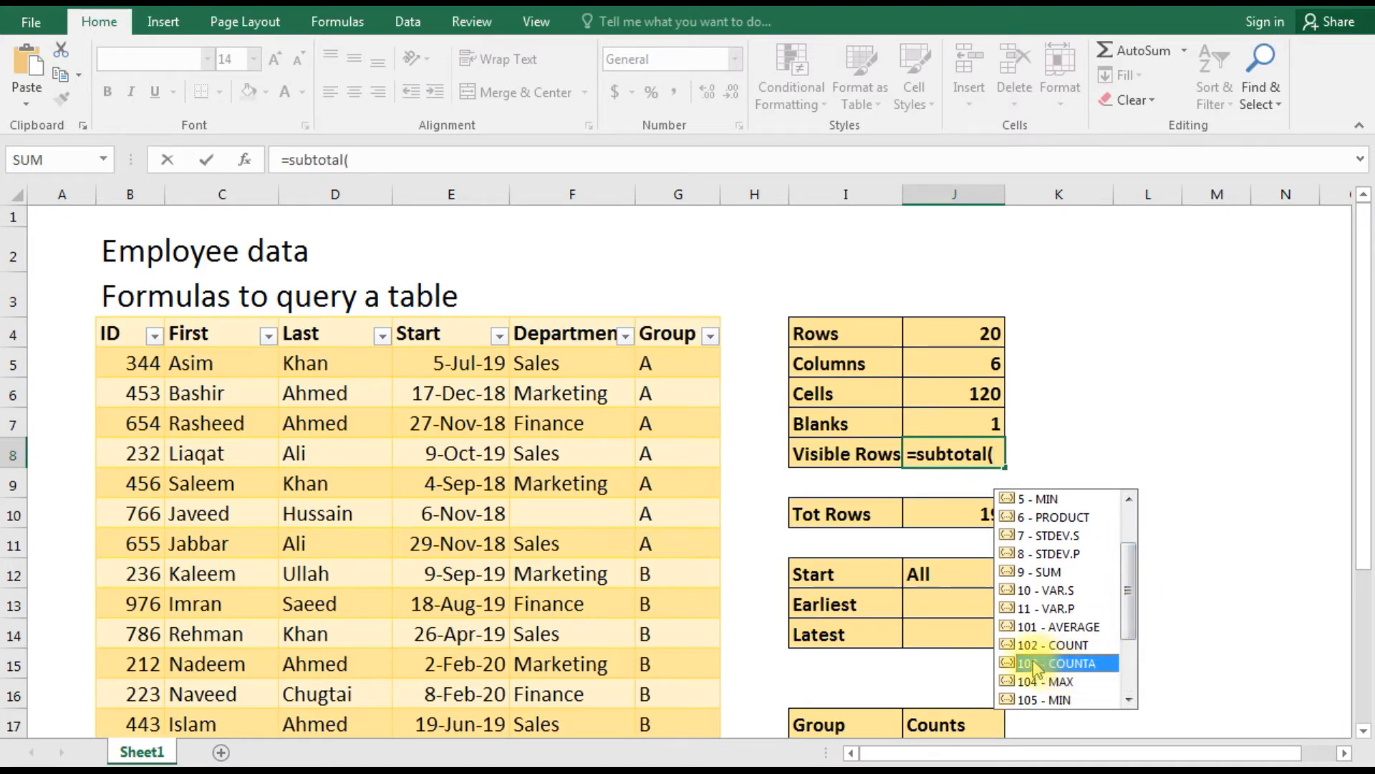
{"action": "double_click", "coordinate": [1035, 663]}
{"action": "type", "text": ","}
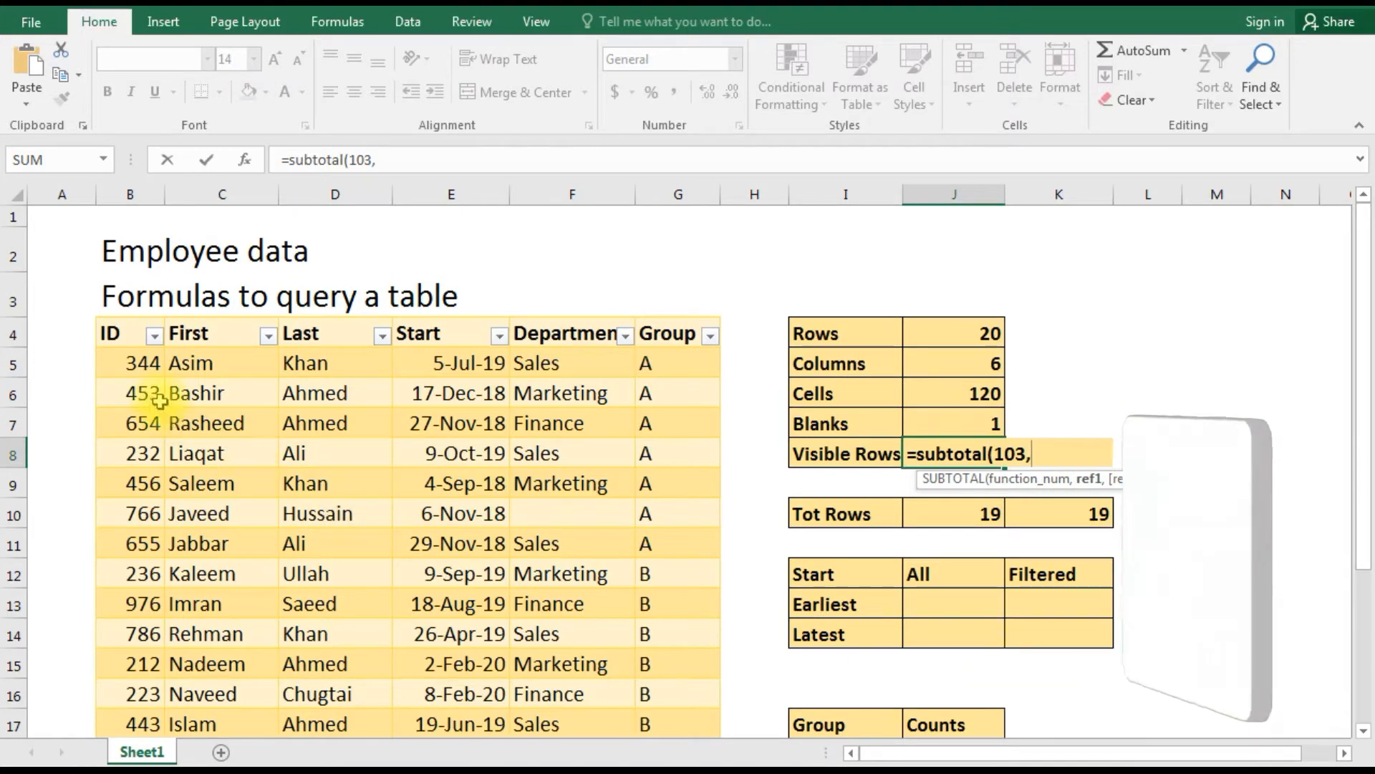
{"action": "left_click_drag", "start_coordinate": [137, 363], "coordinate": [127, 640]}
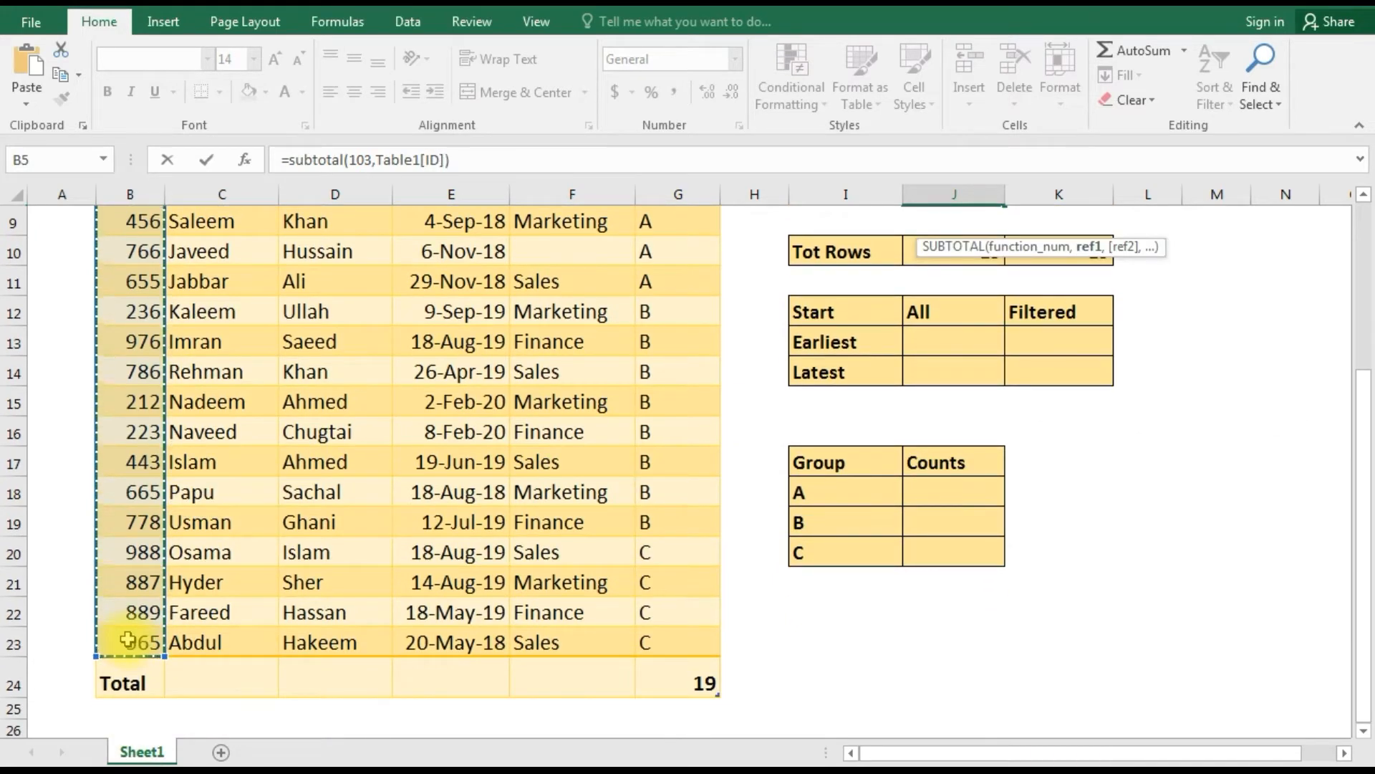
{"action": "key", "text": "Return"}
{"action": "scroll", "coordinate": [709, 433], "scroll_direction": "up", "scroll_amount": 3}
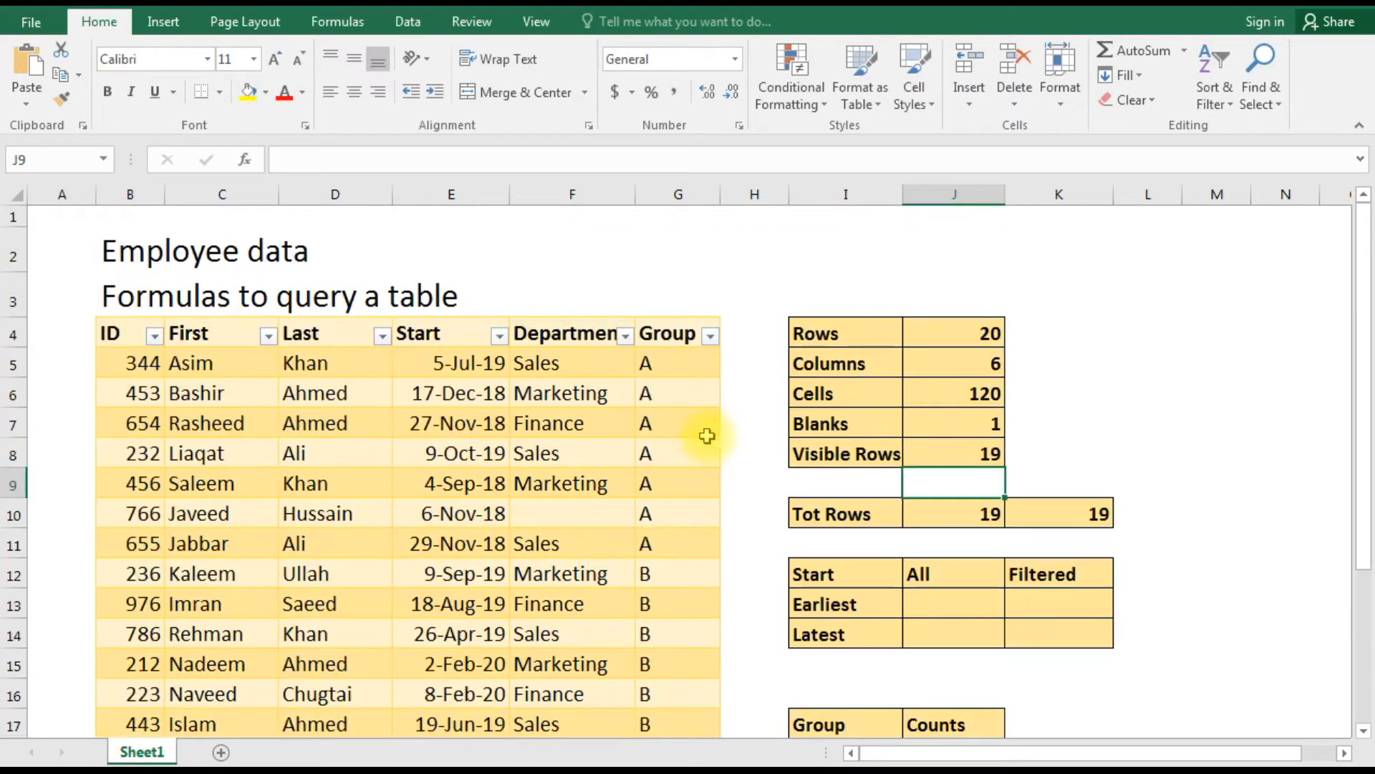
{"action": "left_click", "coordinate": [944, 454]}
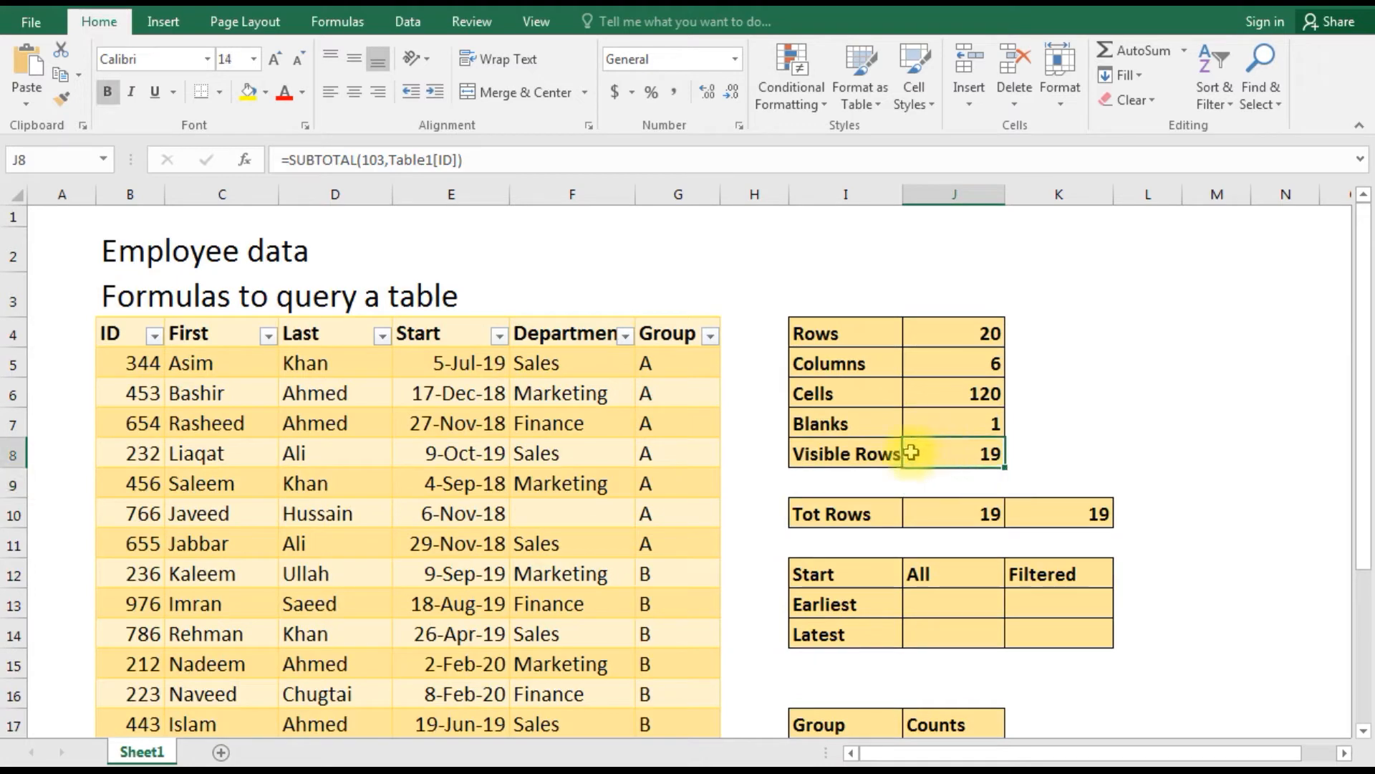
Test the Visible Rows formula by filtering the Group column to A only and restoring all groups.
{"action": "left_click", "coordinate": [387, 452]}
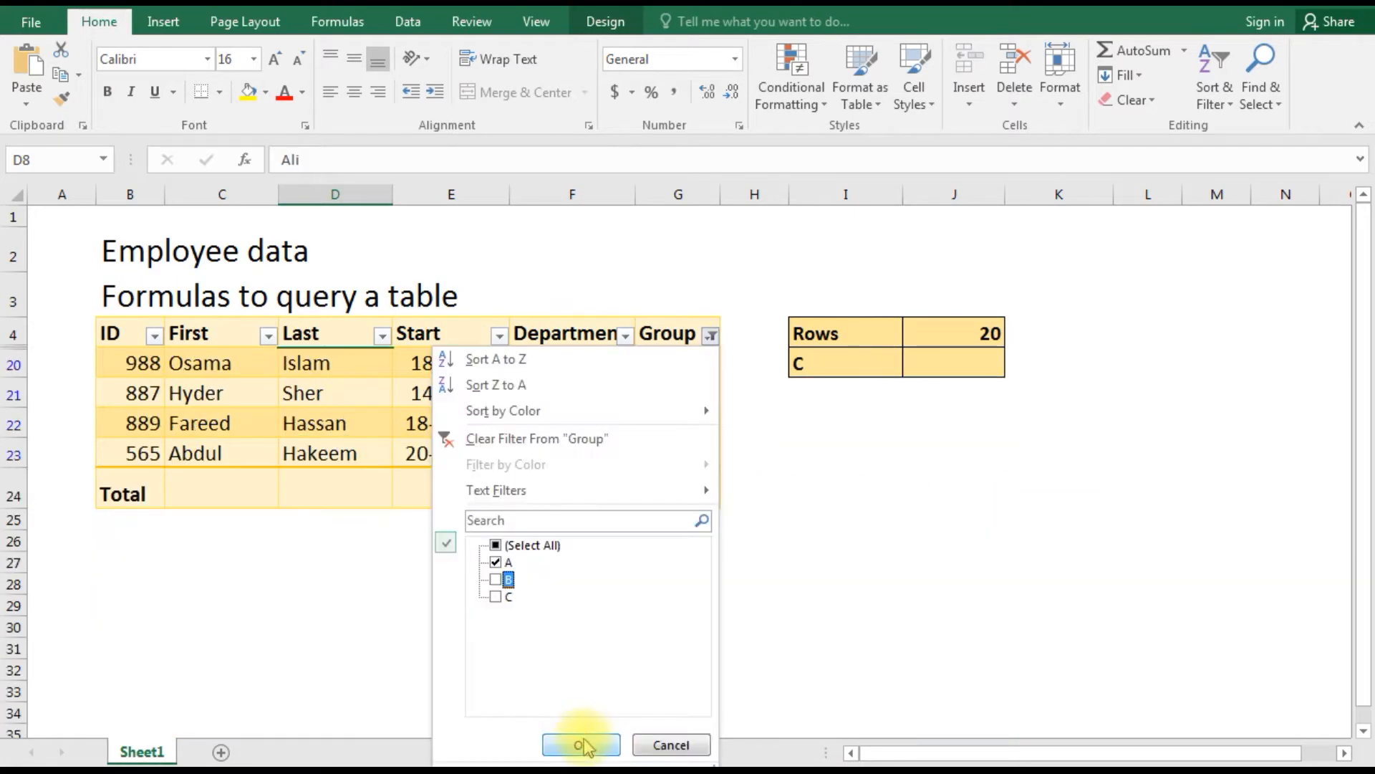
{"action": "left_click", "coordinate": [583, 745]}
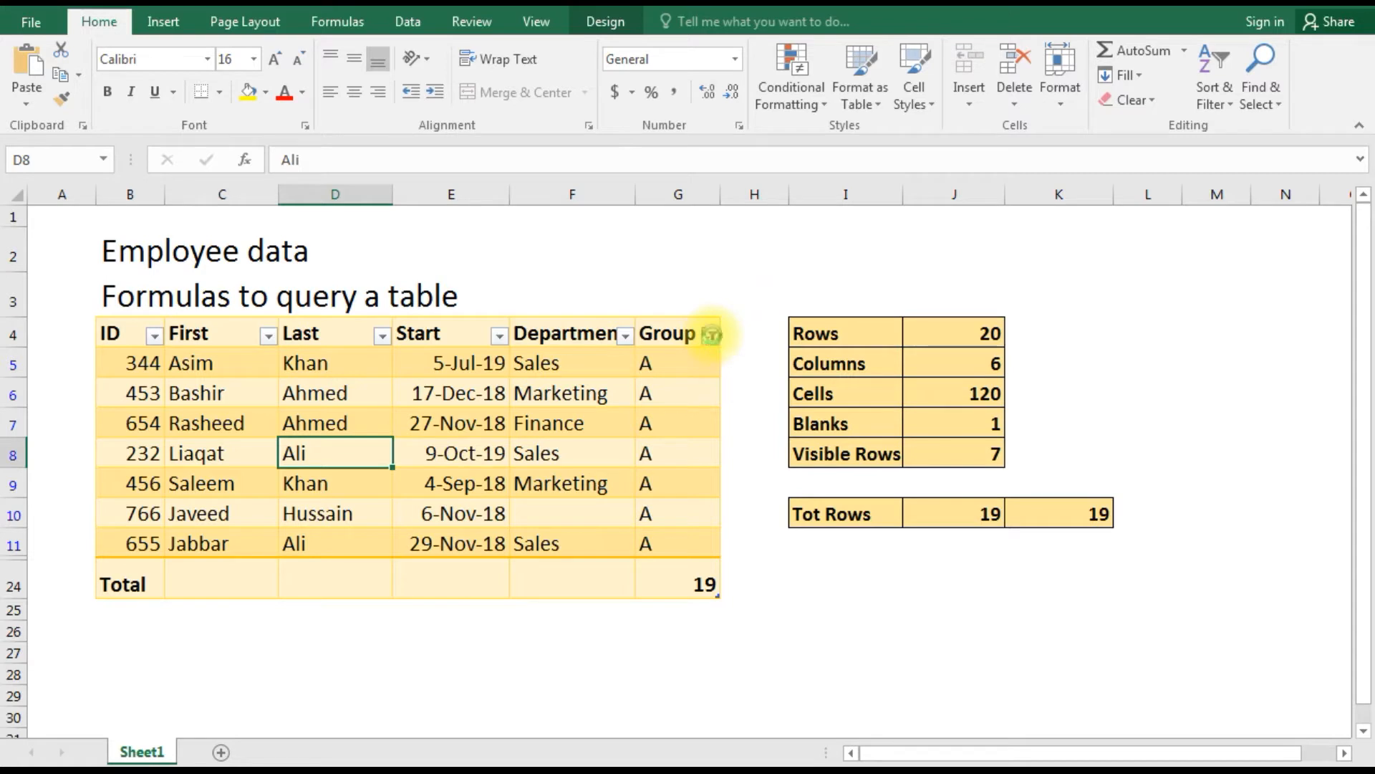
{"action": "left_click", "coordinate": [712, 335]}
{"action": "left_click", "coordinate": [497, 564]}
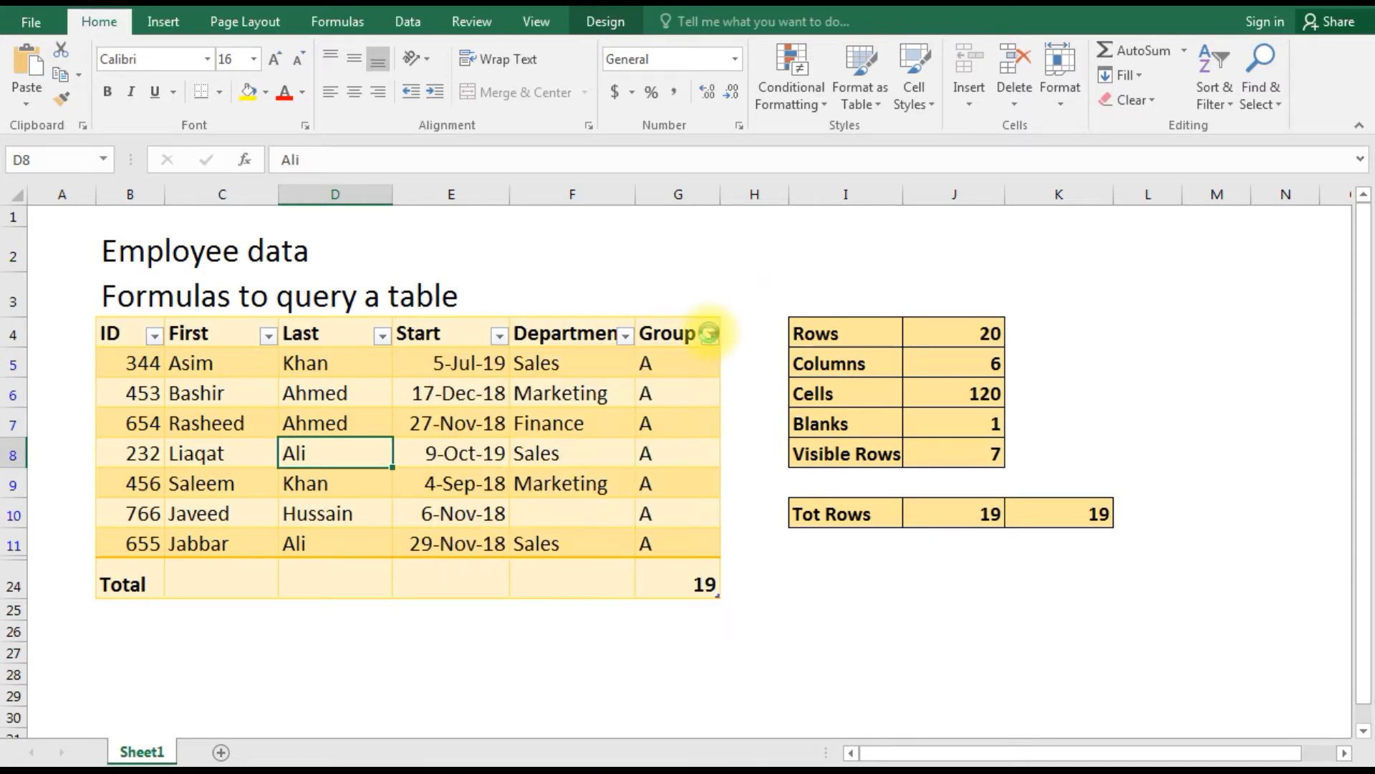
{"action": "left_click", "coordinate": [710, 335]}
{"action": "left_click", "coordinate": [496, 545]}
{"action": "left_click", "coordinate": [606, 749]}
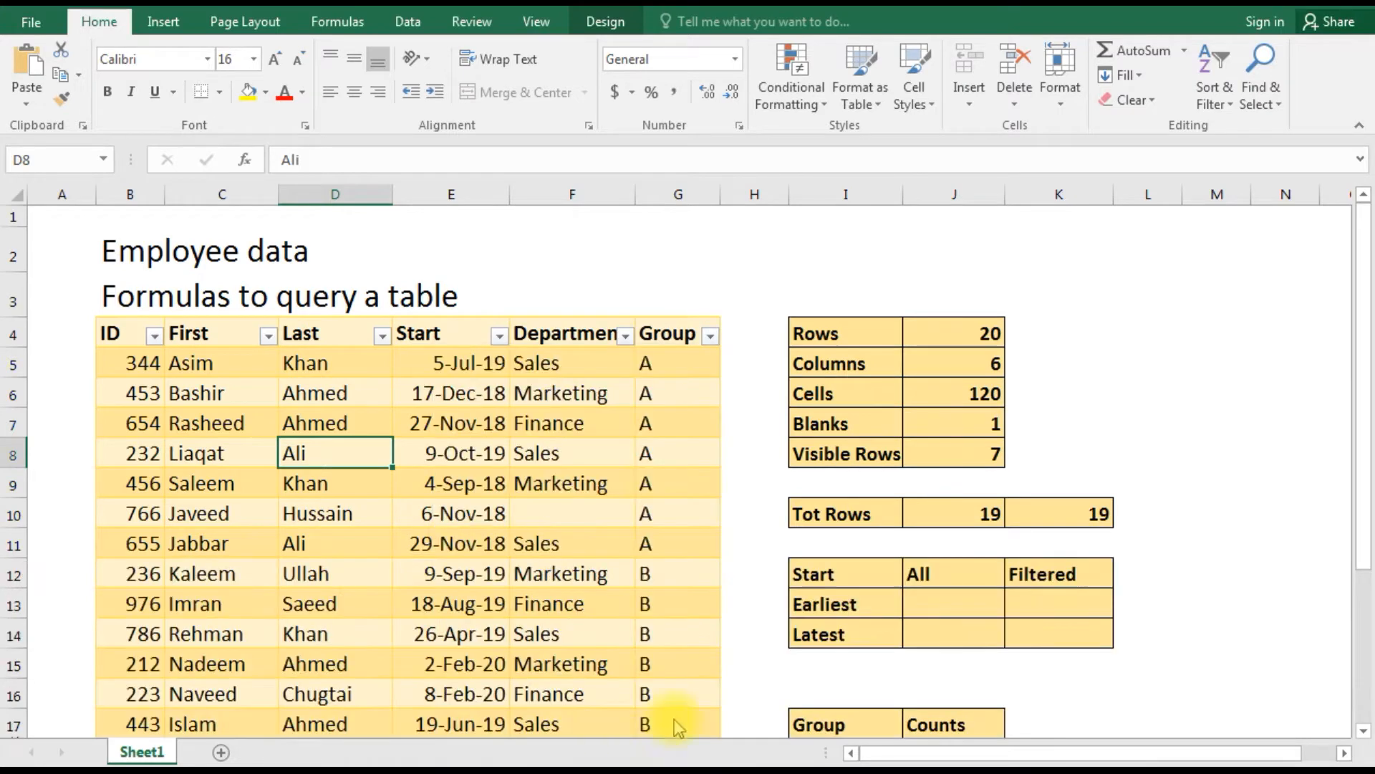
Inspect the existing Tot Rows formulas in J10 and K10 and the table's Total row.
{"action": "left_click", "coordinate": [964, 514]}
{"action": "left_click", "coordinate": [1038, 516]}
{"action": "scroll", "coordinate": [922, 544], "scroll_direction": "down", "scroll_amount": 1}
{"action": "scroll", "coordinate": [918, 544], "scroll_direction": "down", "scroll_amount": 2}
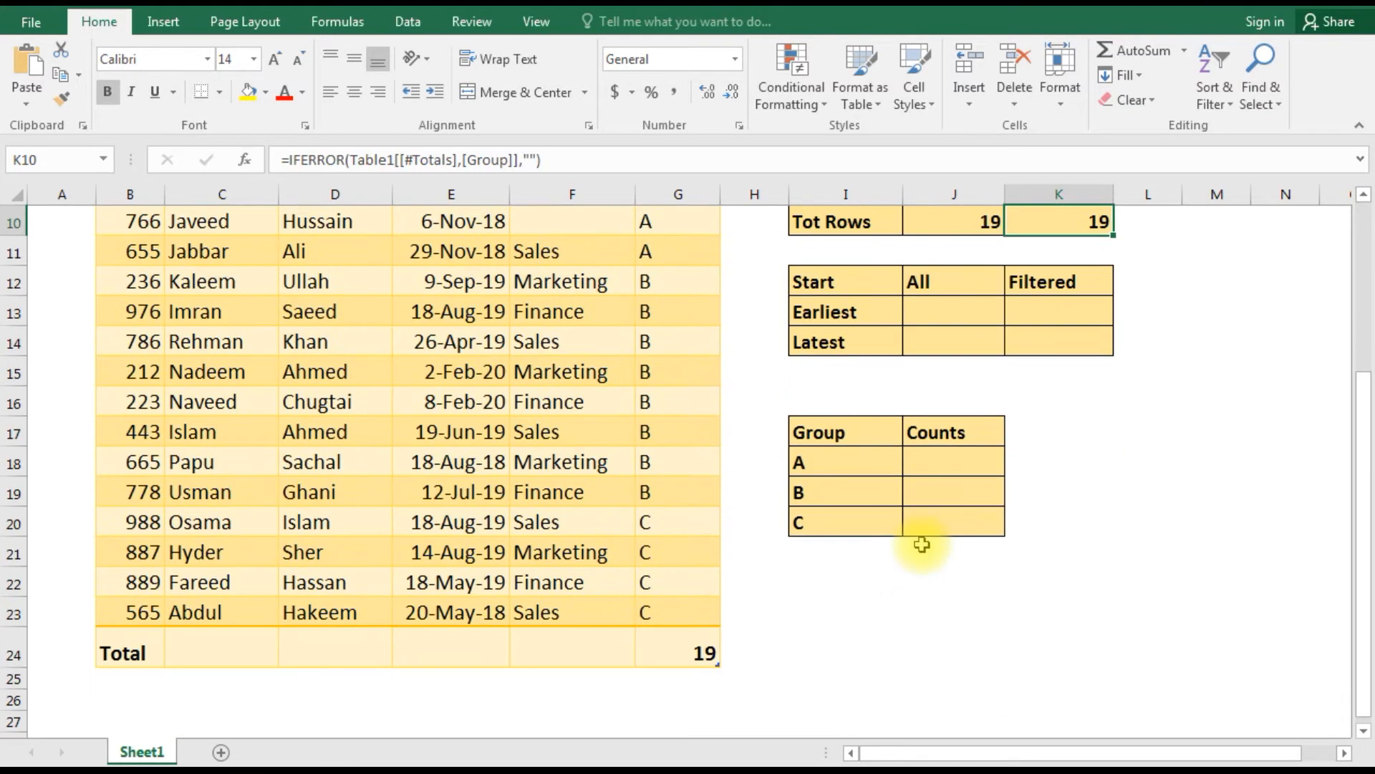
{"action": "scroll", "coordinate": [892, 620], "scroll_direction": "up", "scroll_amount": 1}
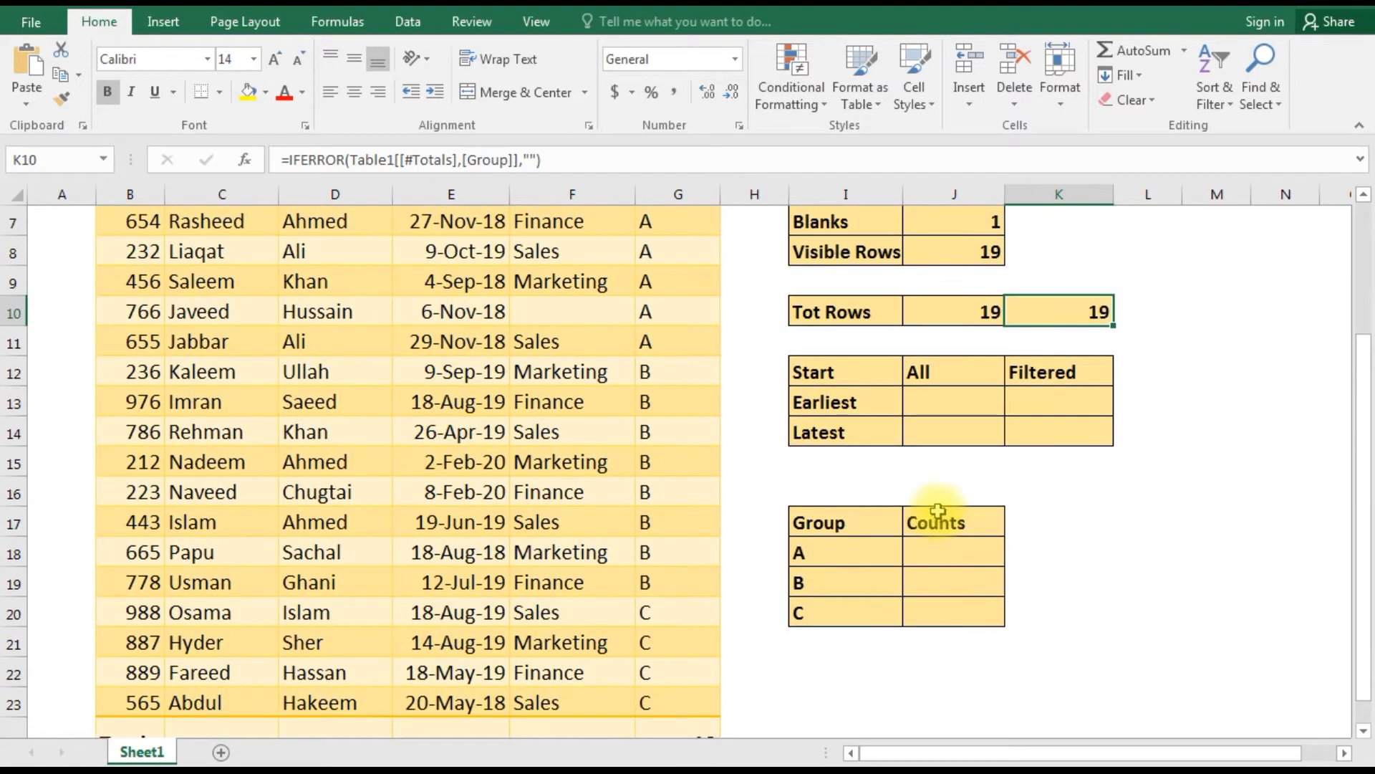
{"action": "scroll", "coordinate": [953, 516], "scroll_direction": "up", "scroll_amount": 2}
Re-enter the Tot Rows formula in J10 as a reference to the Group total in G24, =Table1[[#Totals],[Group]].
{"action": "left_click", "coordinate": [958, 516]}
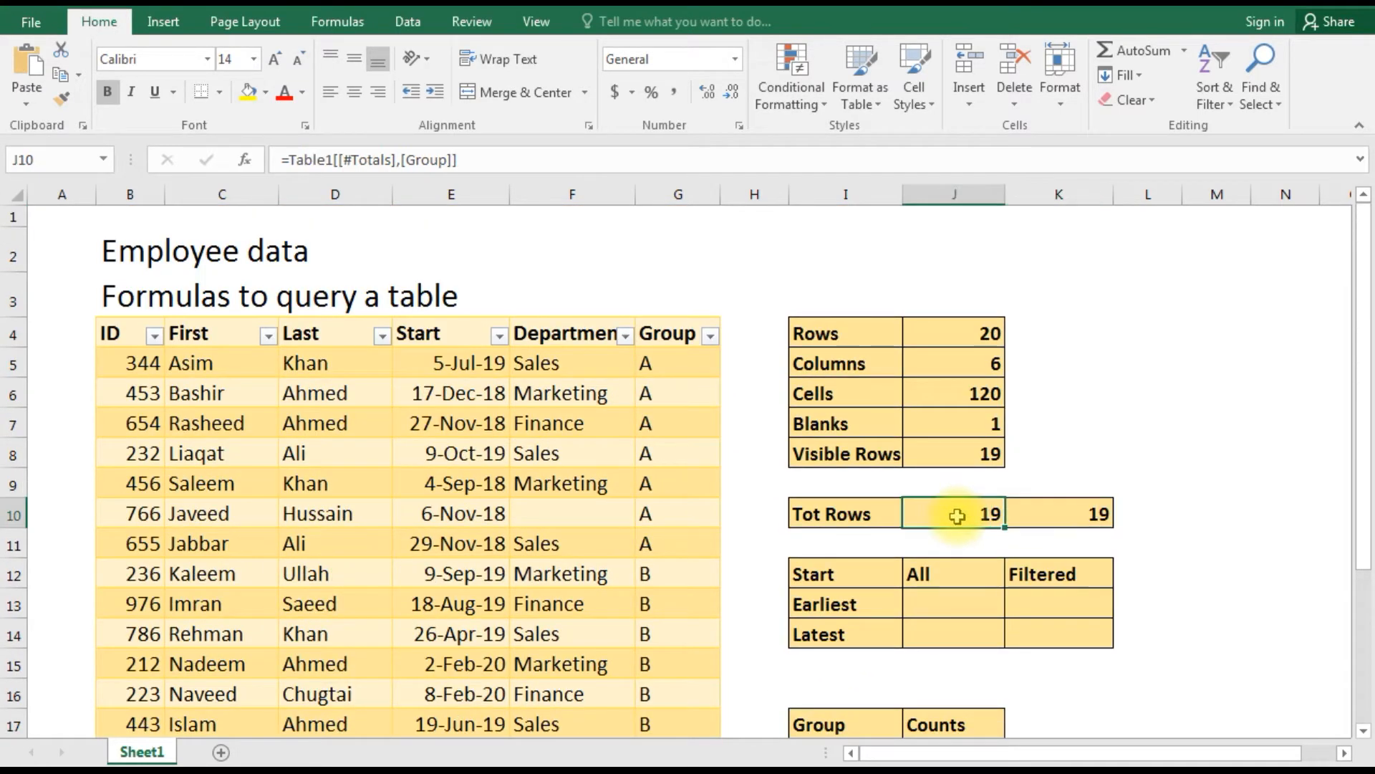
{"action": "type", "text": "="}
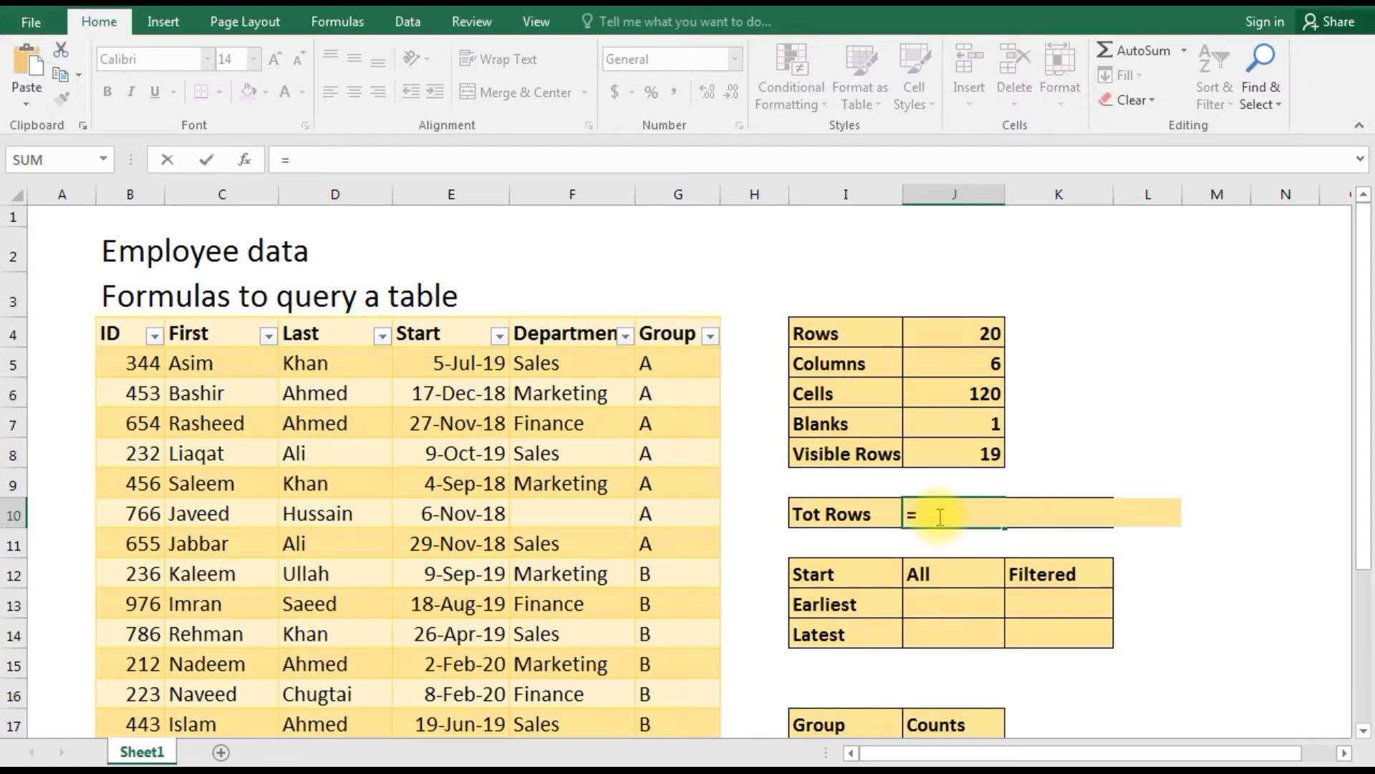
{"action": "scroll", "coordinate": [911, 523], "scroll_direction": "down", "scroll_amount": 4}
{"action": "left_click", "coordinate": [675, 568]}
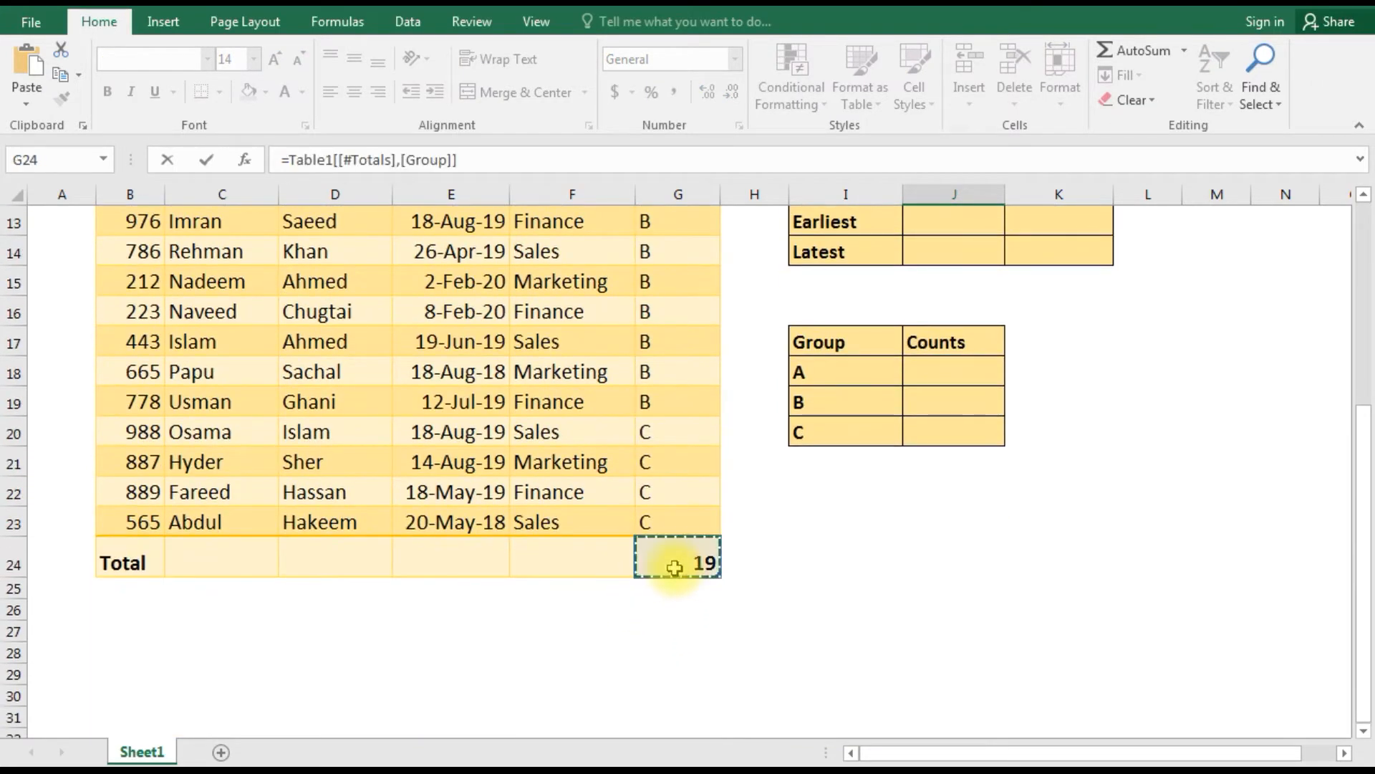
{"action": "key", "text": "Return"}
{"action": "scroll", "coordinate": [674, 566], "scroll_direction": "up", "scroll_amount": 4}
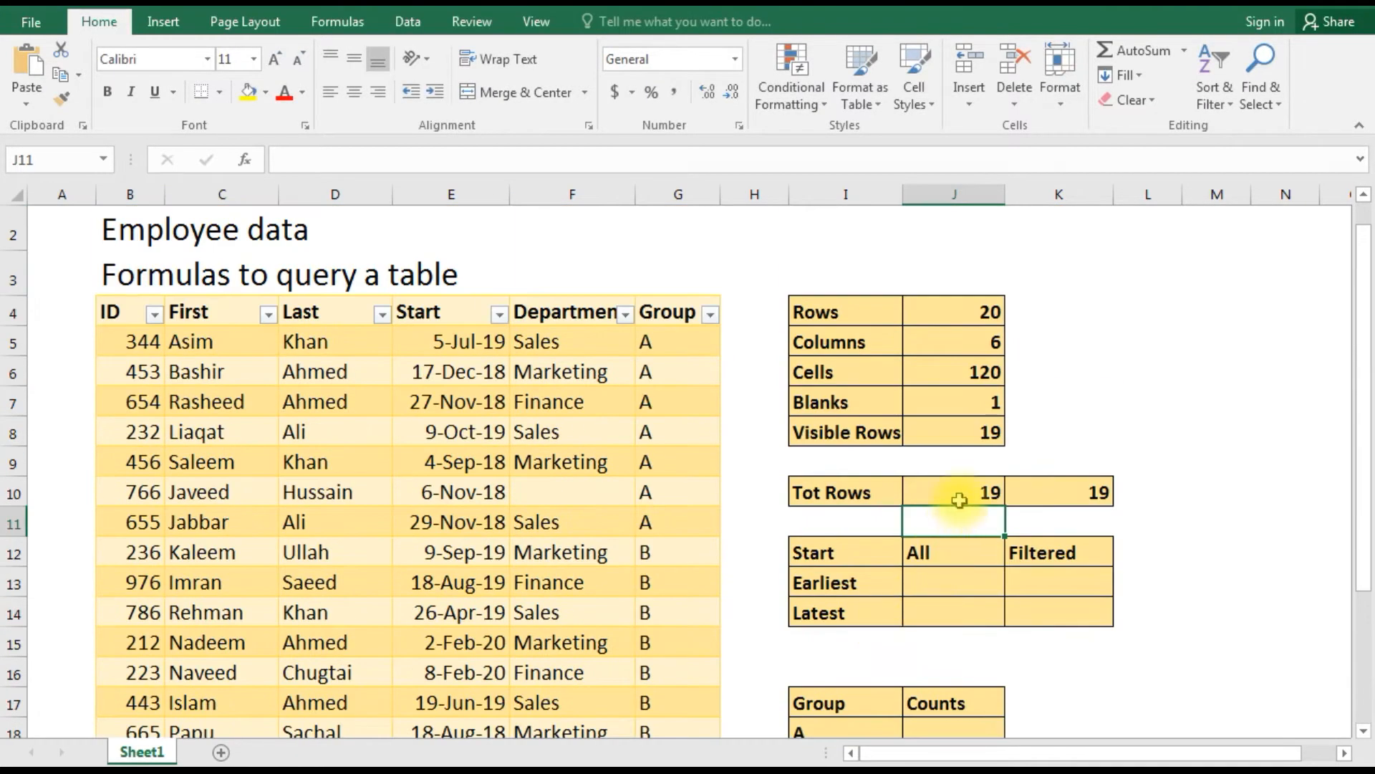
Check the Tot Rows formula in J10 and clear the existing Tot Rows formula from K10.
{"action": "left_click", "coordinate": [960, 494]}
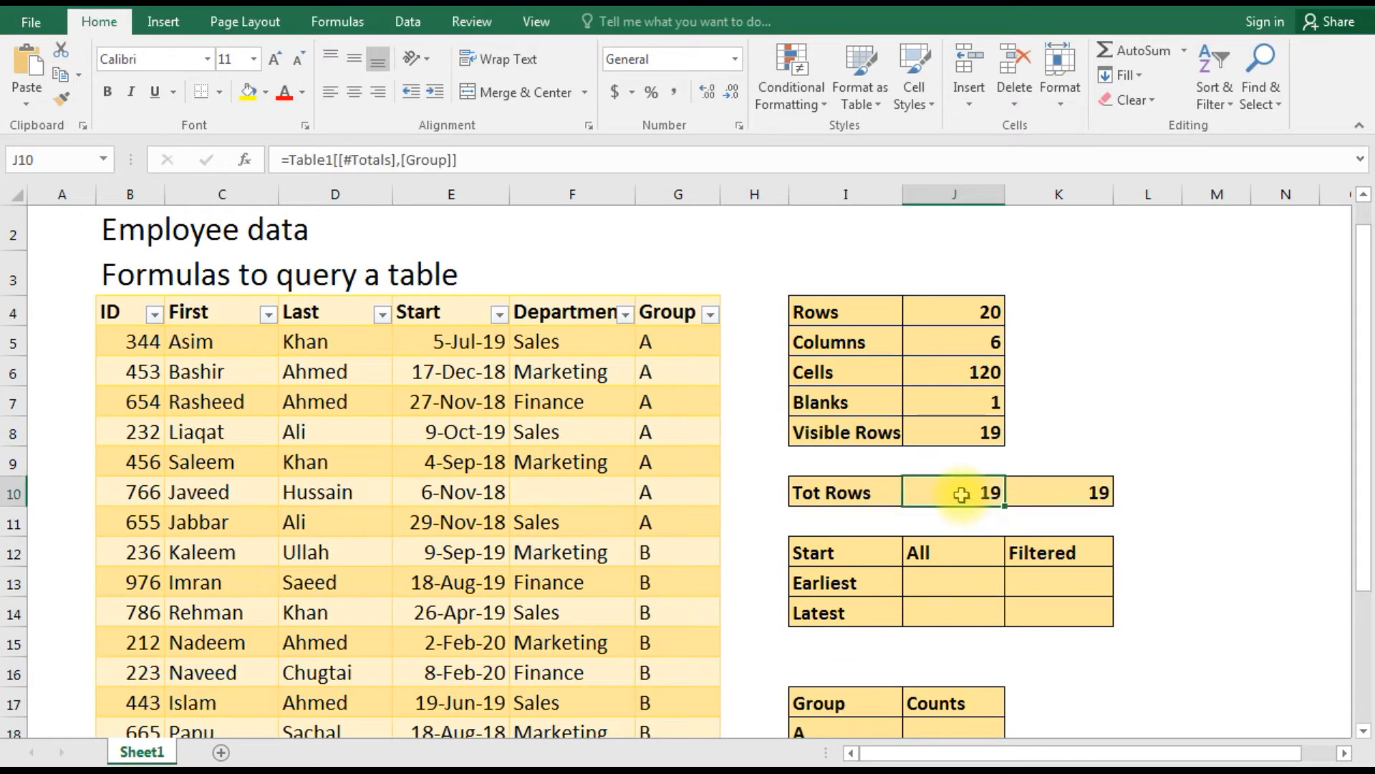
{"action": "left_click", "coordinate": [1056, 492]}
{"action": "key", "text": "Delete"}
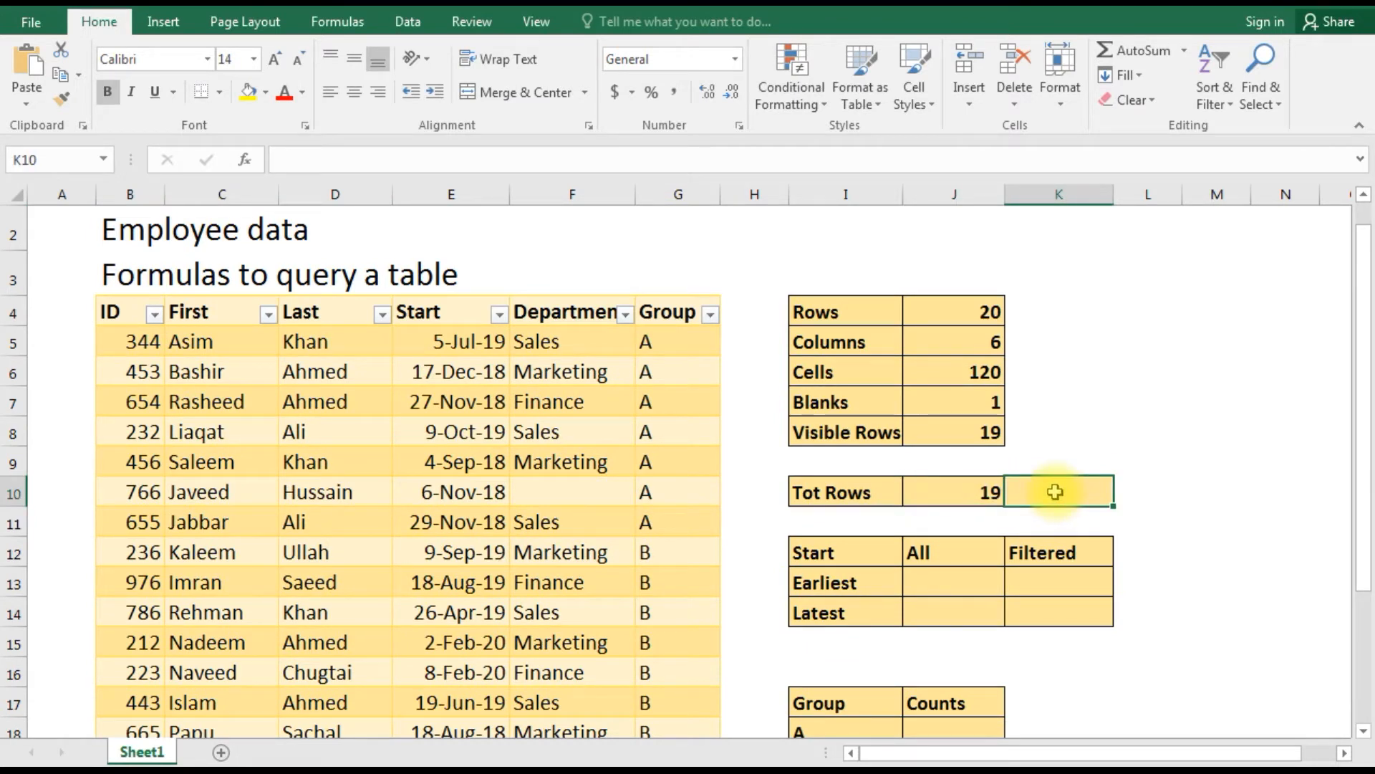
Test the Tot Rows reference in J10 by turning the table's Total Row off and back on.
{"action": "left_click", "coordinate": [964, 492]}
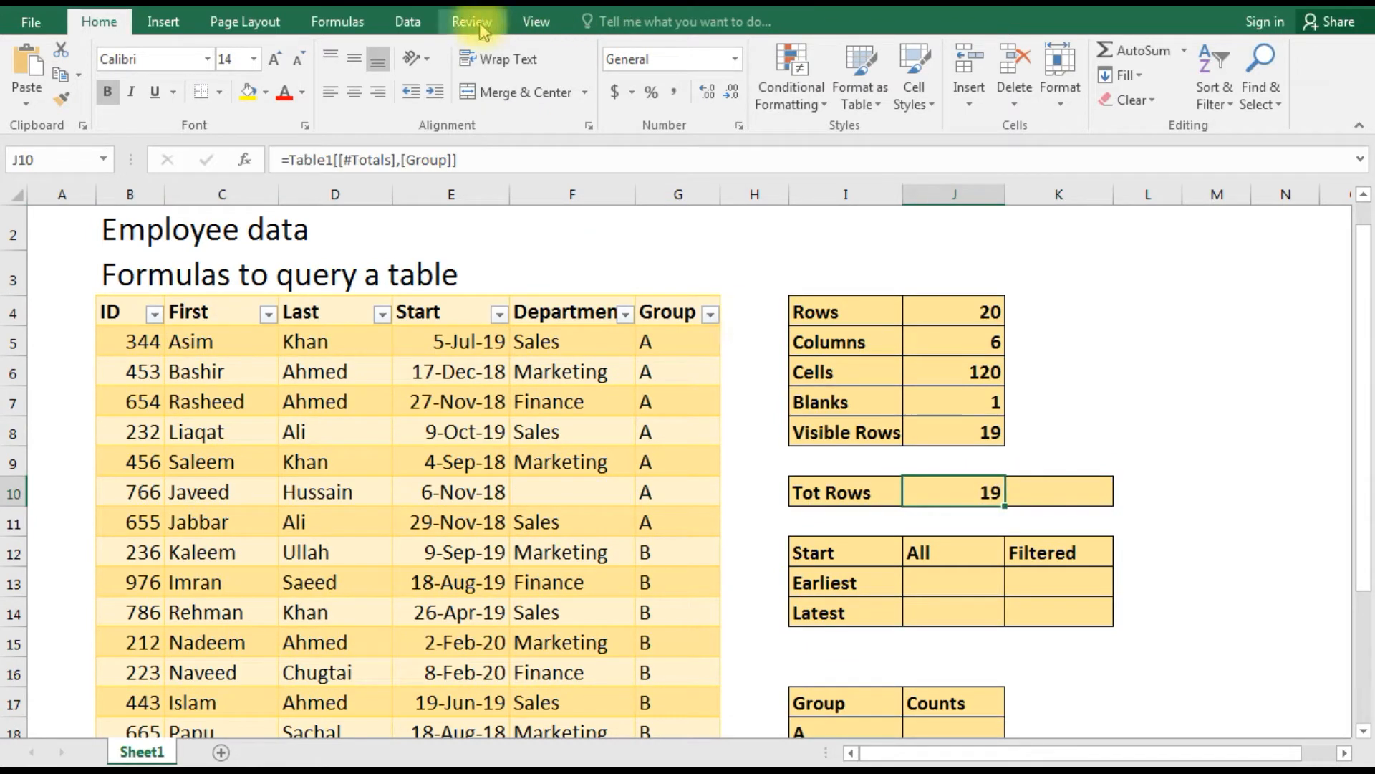
{"action": "left_click", "coordinate": [526, 522]}
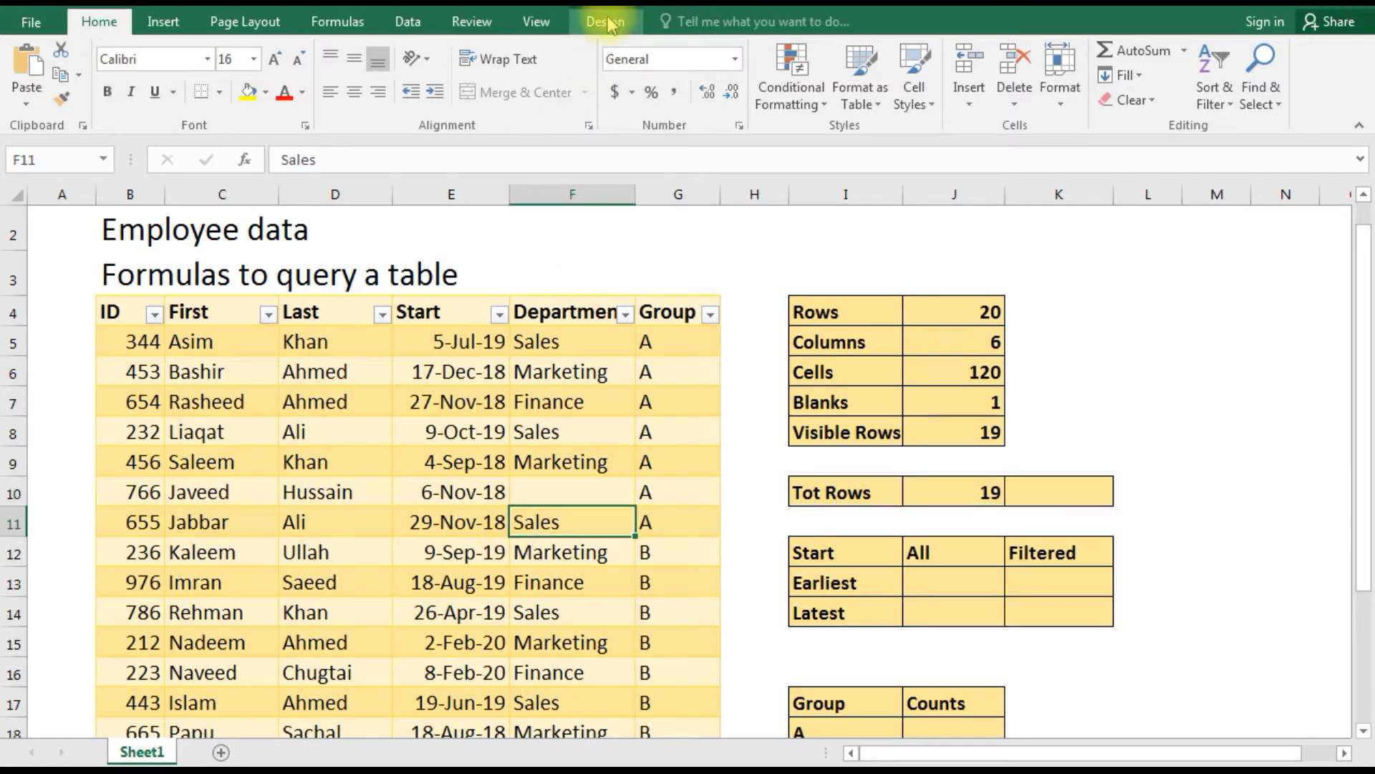
{"action": "left_click", "coordinate": [611, 22]}
{"action": "left_click", "coordinate": [592, 76]}
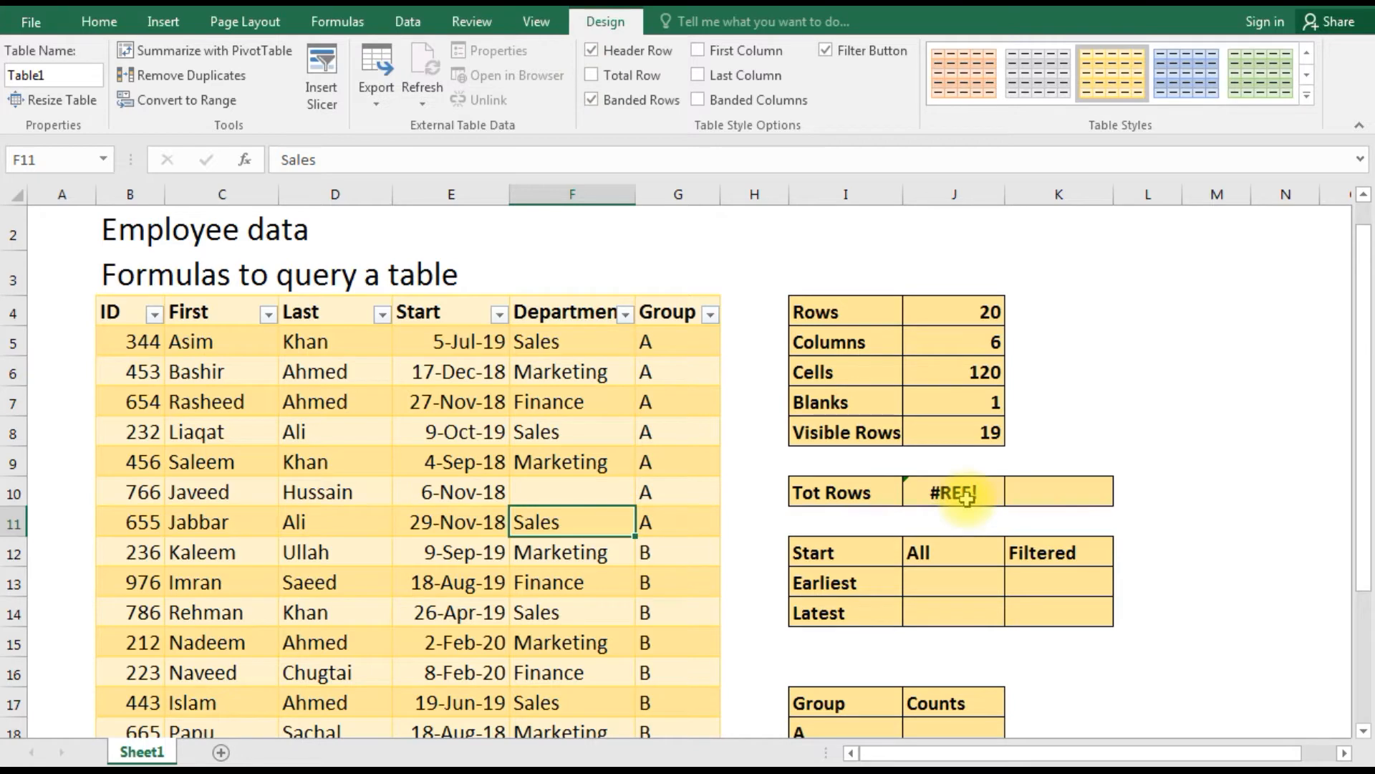
{"action": "left_click", "coordinate": [592, 76]}
{"action": "left_click", "coordinate": [592, 75]}
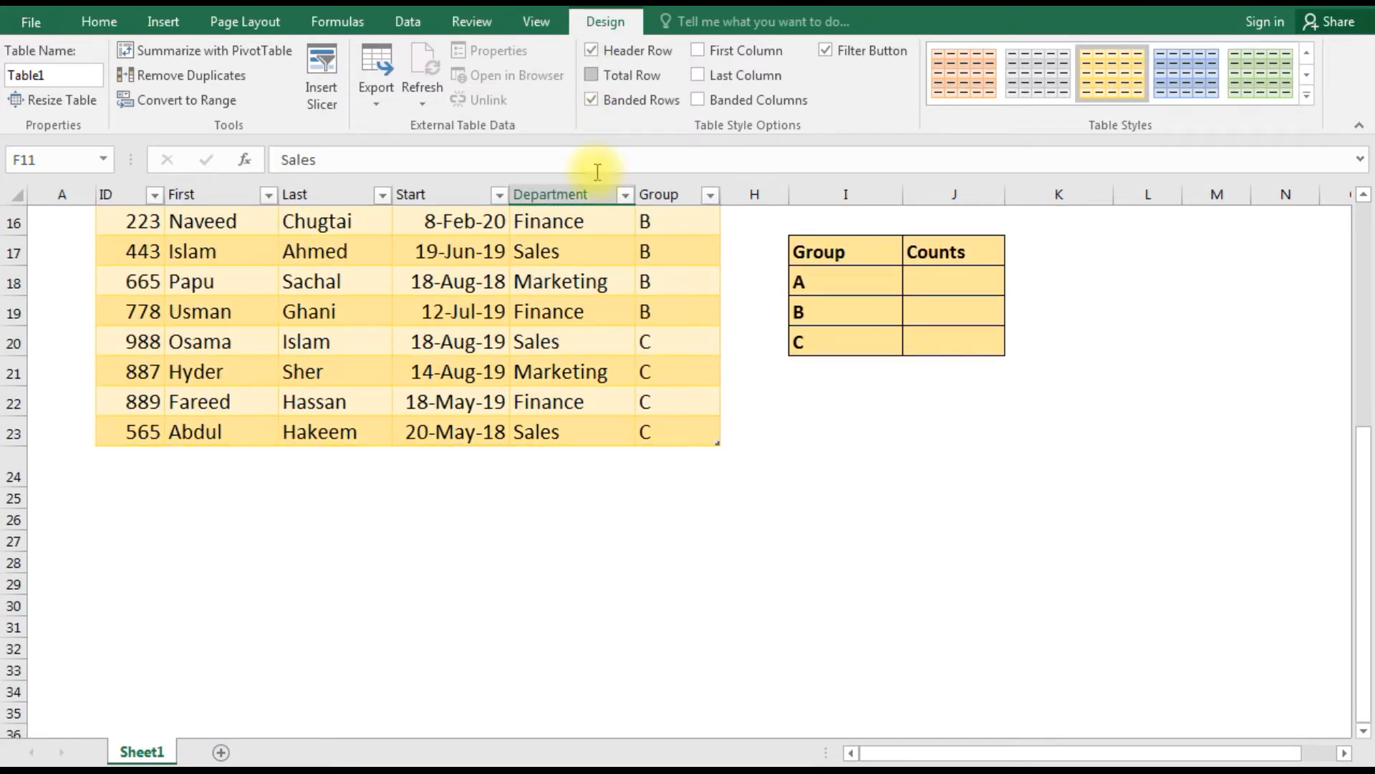
{"action": "scroll", "coordinate": [583, 322], "scroll_direction": "up", "scroll_amount": 3}
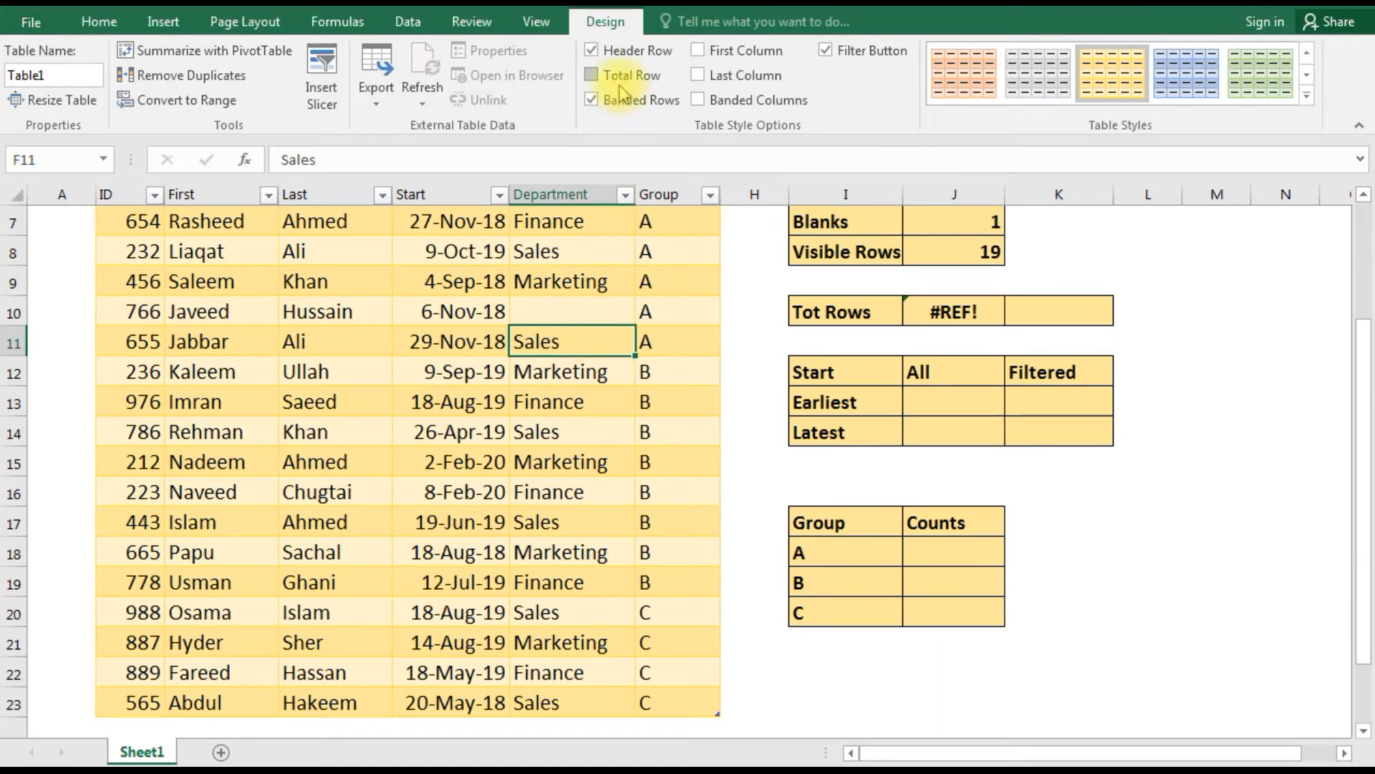
{"action": "left_click", "coordinate": [594, 76]}
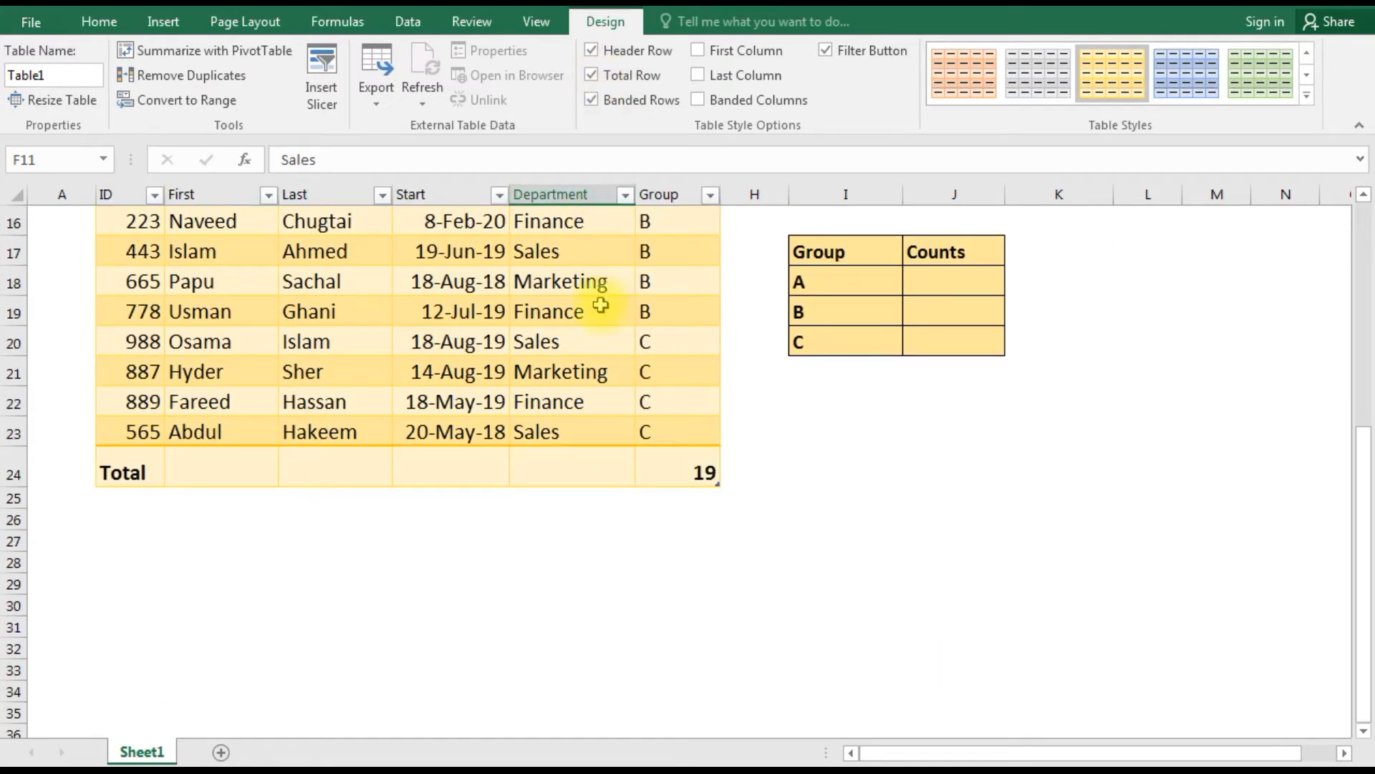
{"action": "scroll", "coordinate": [608, 328], "scroll_direction": "up", "scroll_amount": 3}
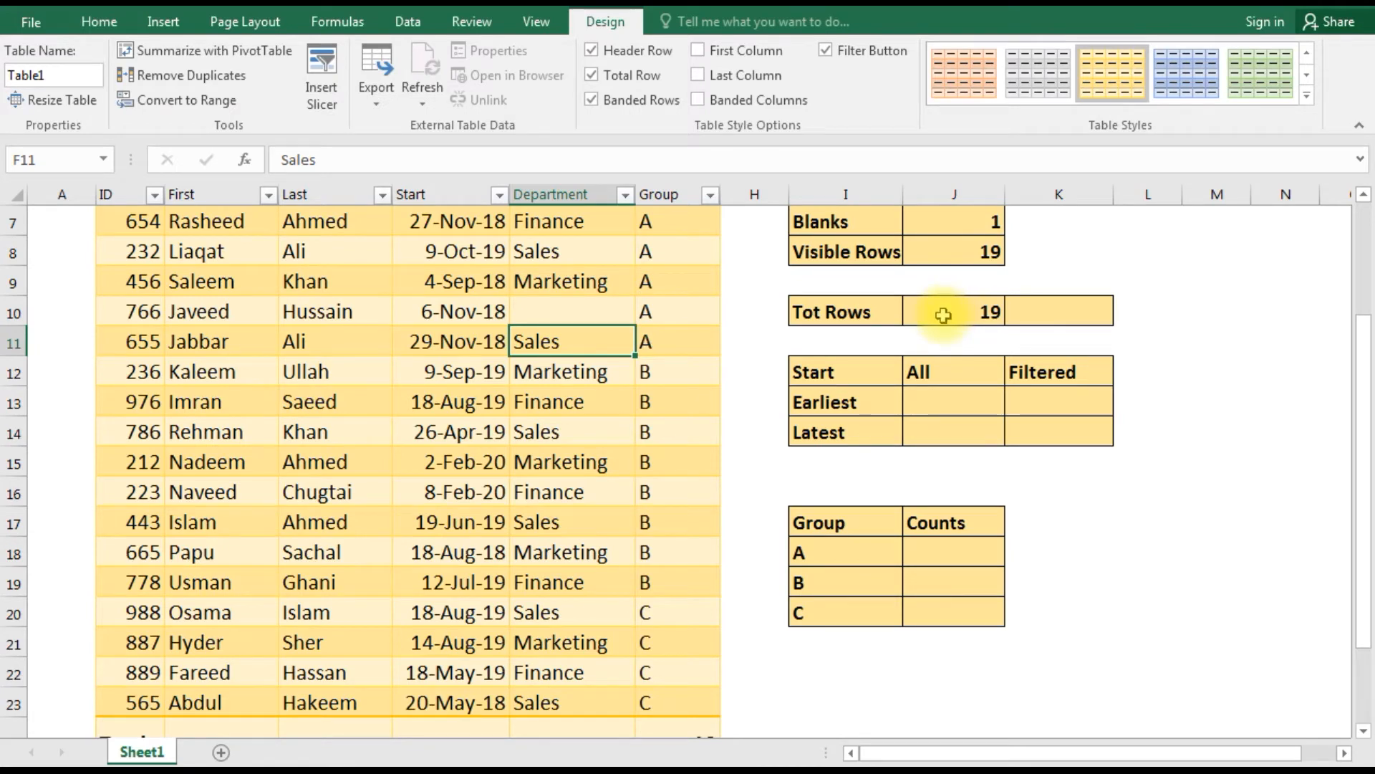
Enter =IFERROR(Table1[[#Totals],[Group]],"") in K10, referencing the Group total in G24, and check the formula.
{"action": "scroll", "coordinate": [944, 315], "scroll_direction": "up", "scroll_amount": 2}
{"action": "left_click", "coordinate": [1063, 509]}
{"action": "type", "text": "=iferr"}
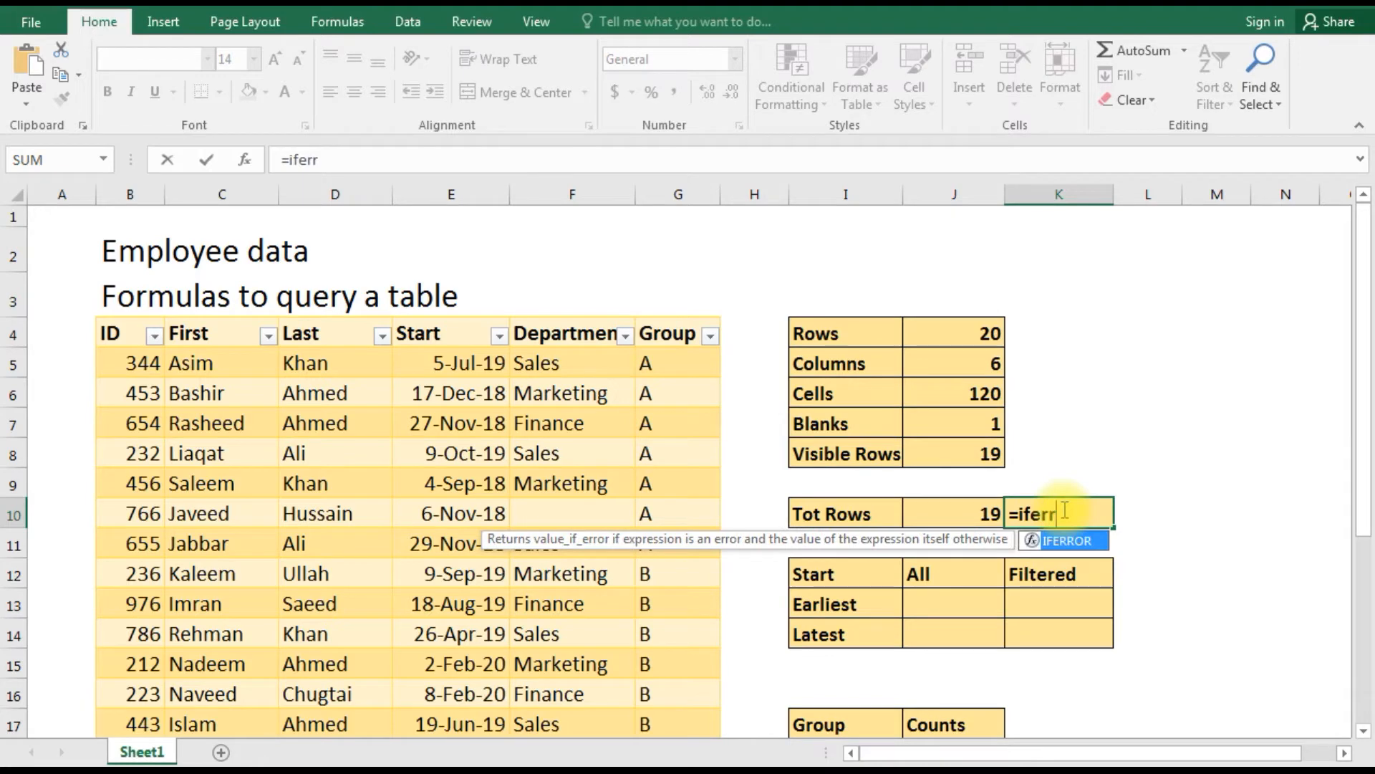
{"action": "type", "text": "or("}
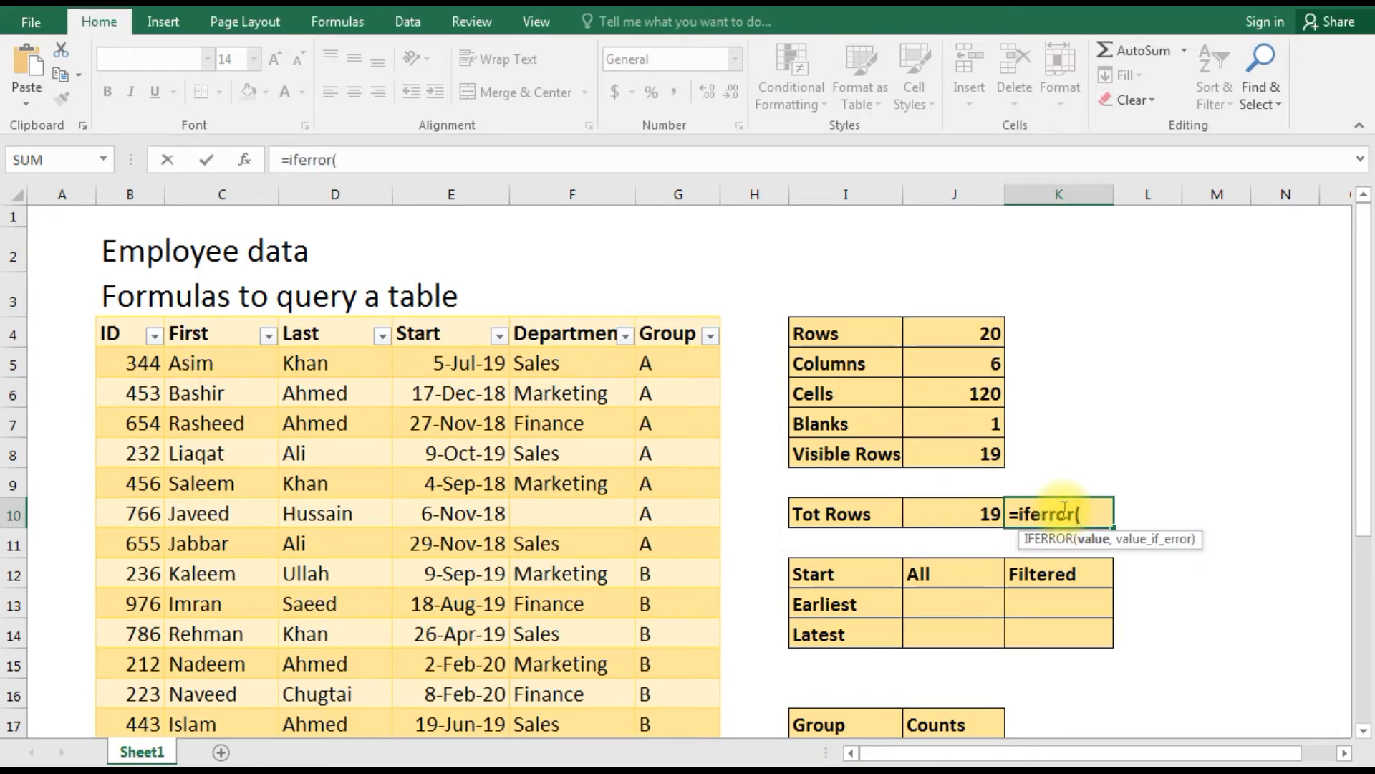
{"action": "scroll", "coordinate": [795, 654], "scroll_direction": "down", "scroll_amount": 2}
{"action": "scroll", "coordinate": [675, 717], "scroll_direction": "down", "scroll_amount": 1}
{"action": "left_click", "coordinate": [667, 647]}
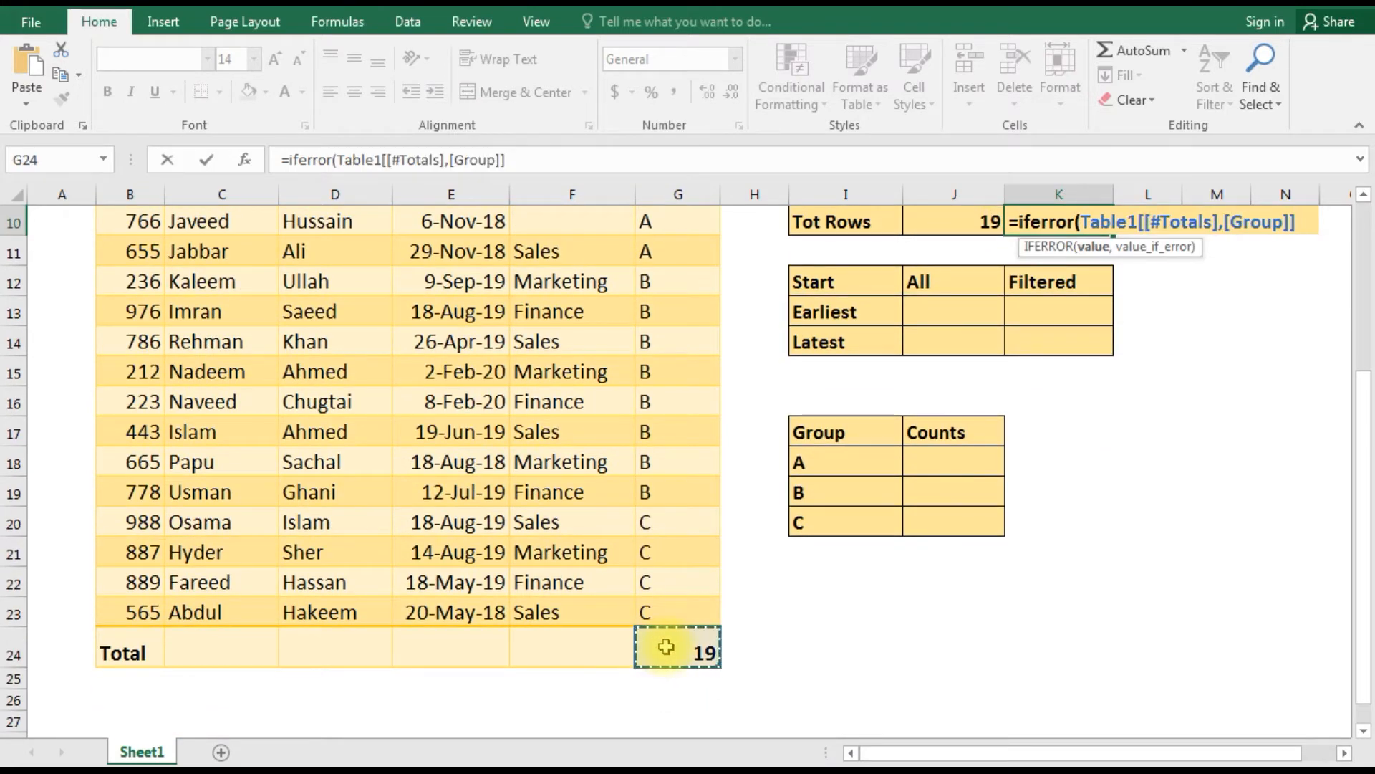
{"action": "type", "text": "\"\")"}
{"action": "type", "text": ","}
{"action": "key", "text": "Return"}
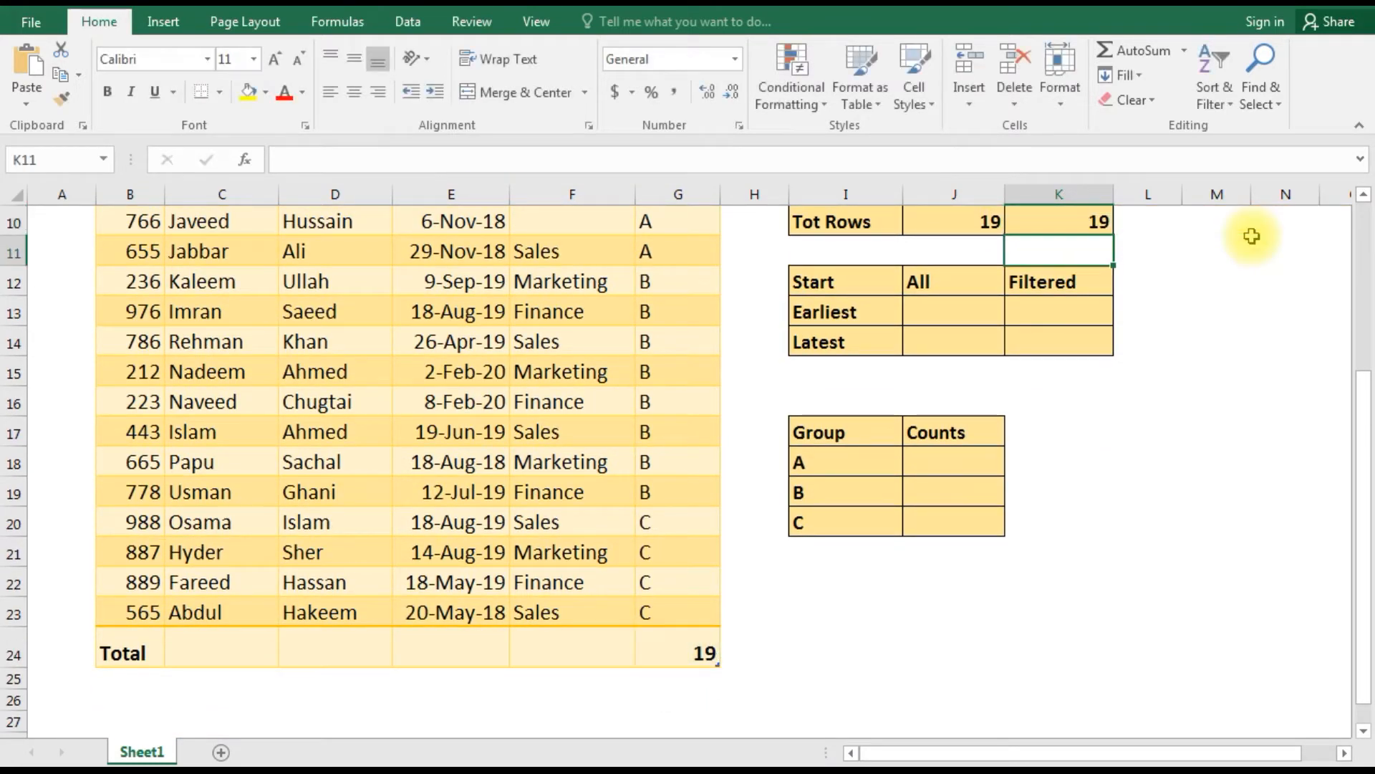
{"action": "scroll", "coordinate": [1053, 448], "scroll_direction": "up", "scroll_amount": 2}
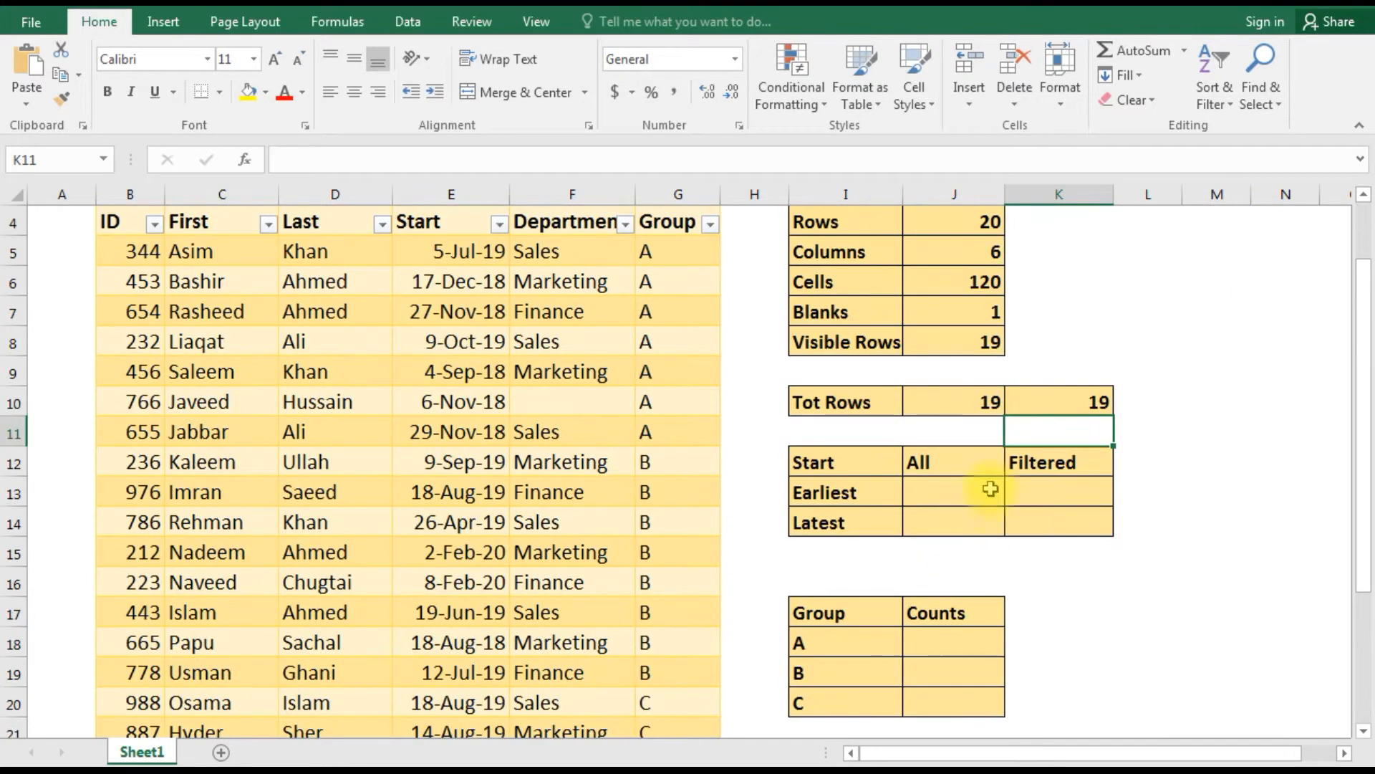
{"action": "left_click", "coordinate": [1053, 402]}
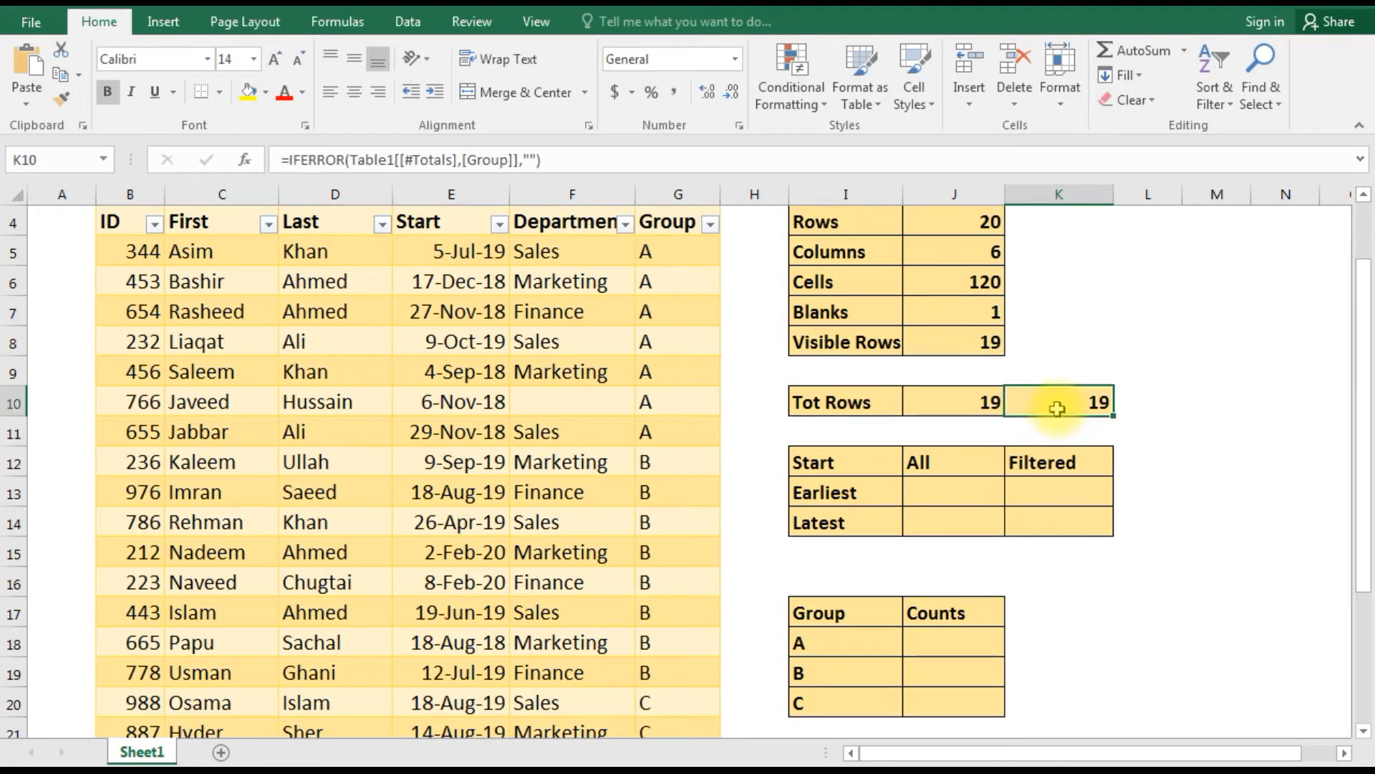
Test the IFERROR version in K10 against J10 by hiding the table's Total Row and showing it again.
{"action": "left_click", "coordinate": [584, 480]}
{"action": "left_click", "coordinate": [627, 28]}
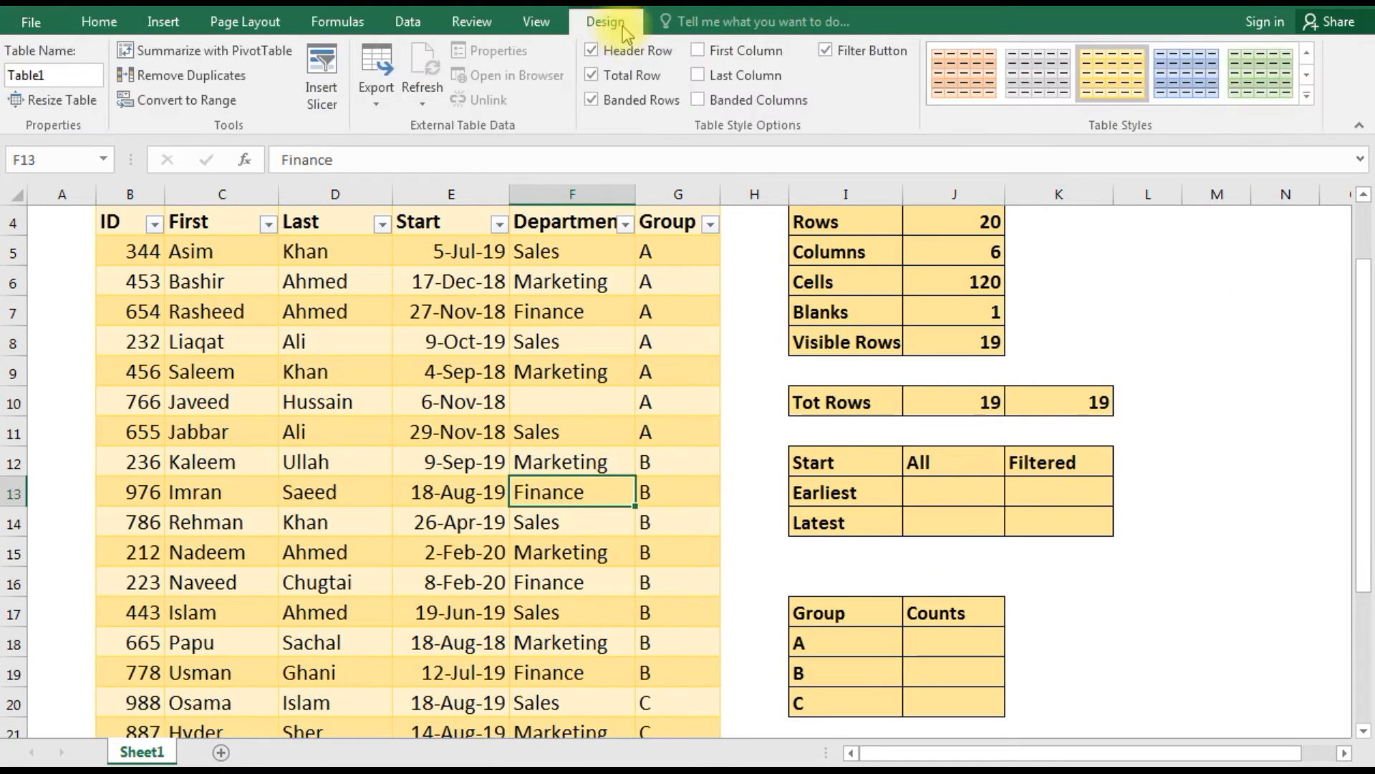
{"action": "left_click", "coordinate": [595, 77]}
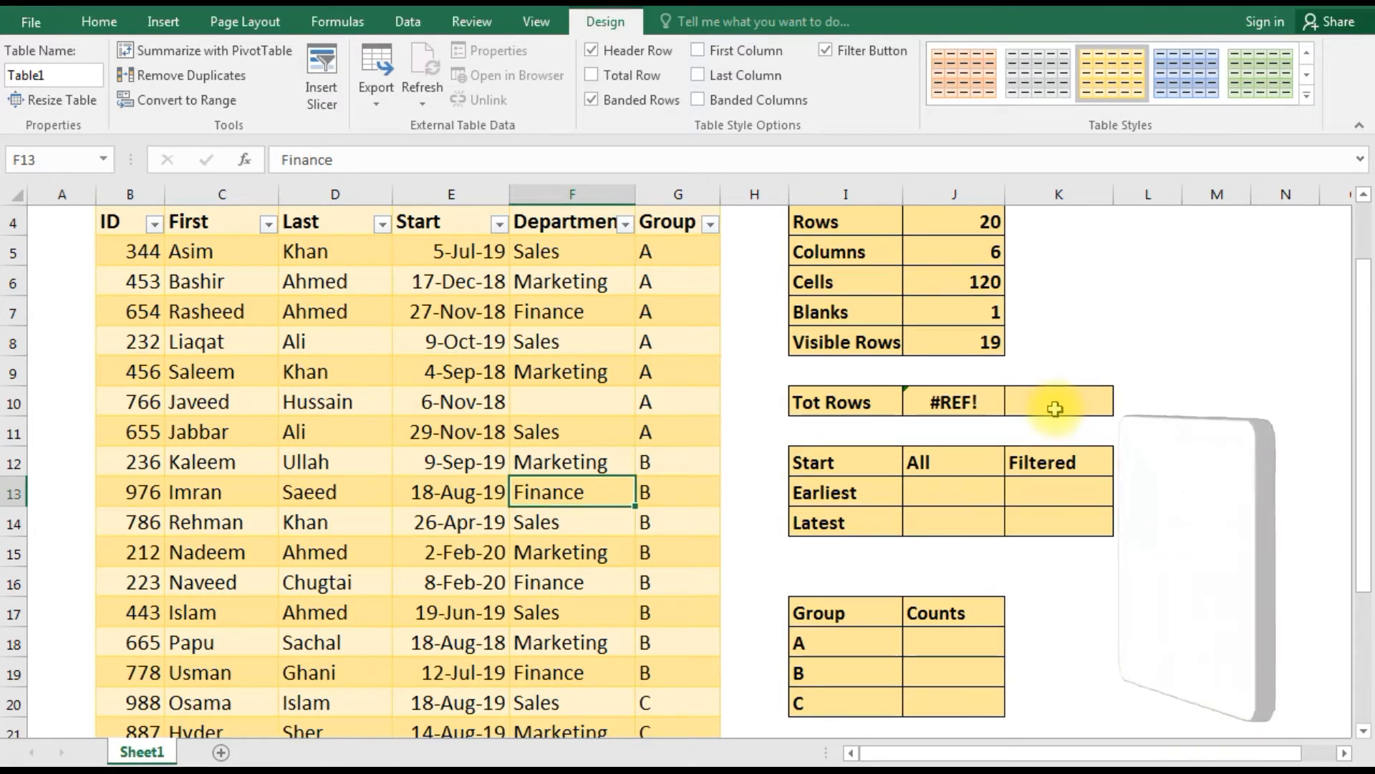
{"action": "left_click", "coordinate": [592, 74]}
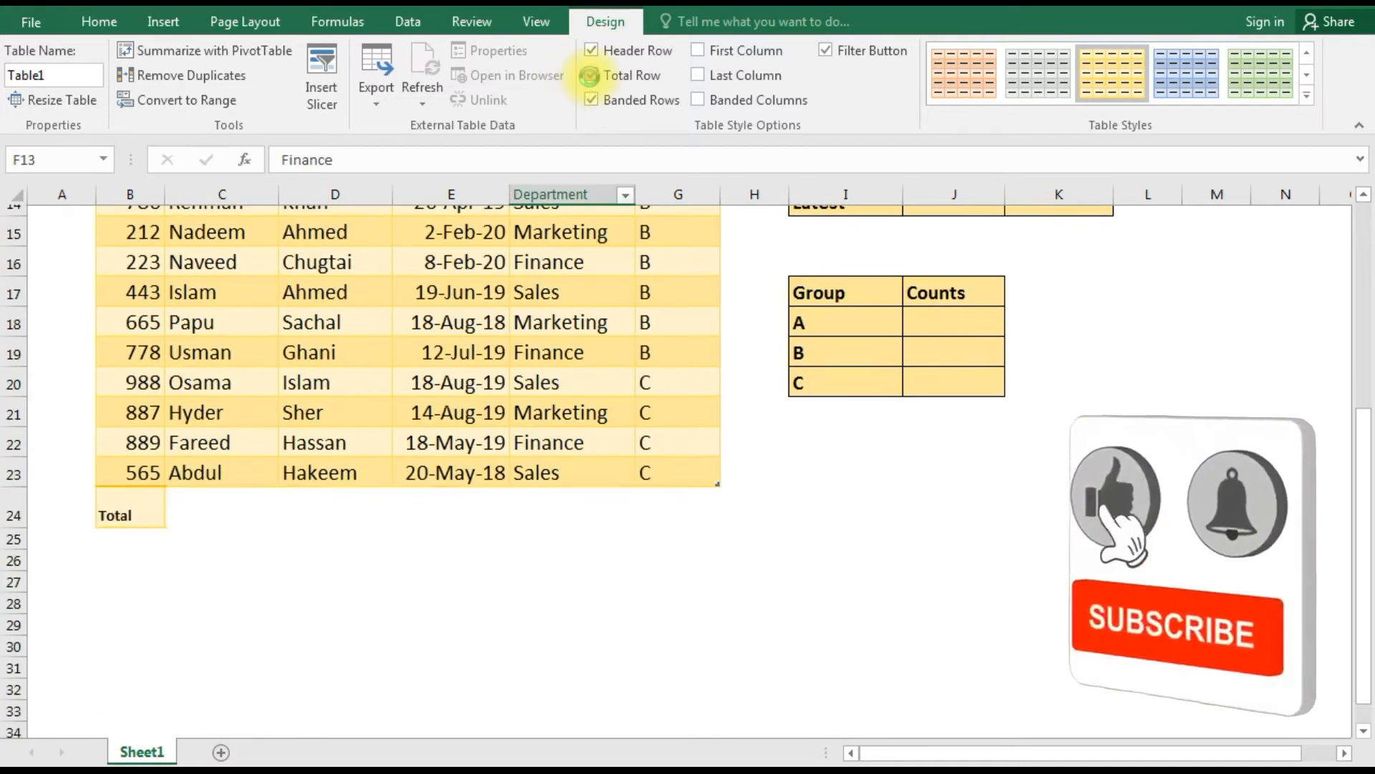
{"action": "scroll", "coordinate": [782, 358], "scroll_direction": "up", "scroll_amount": 3}
{"action": "scroll", "coordinate": [782, 360], "scroll_direction": "up", "scroll_amount": 3}
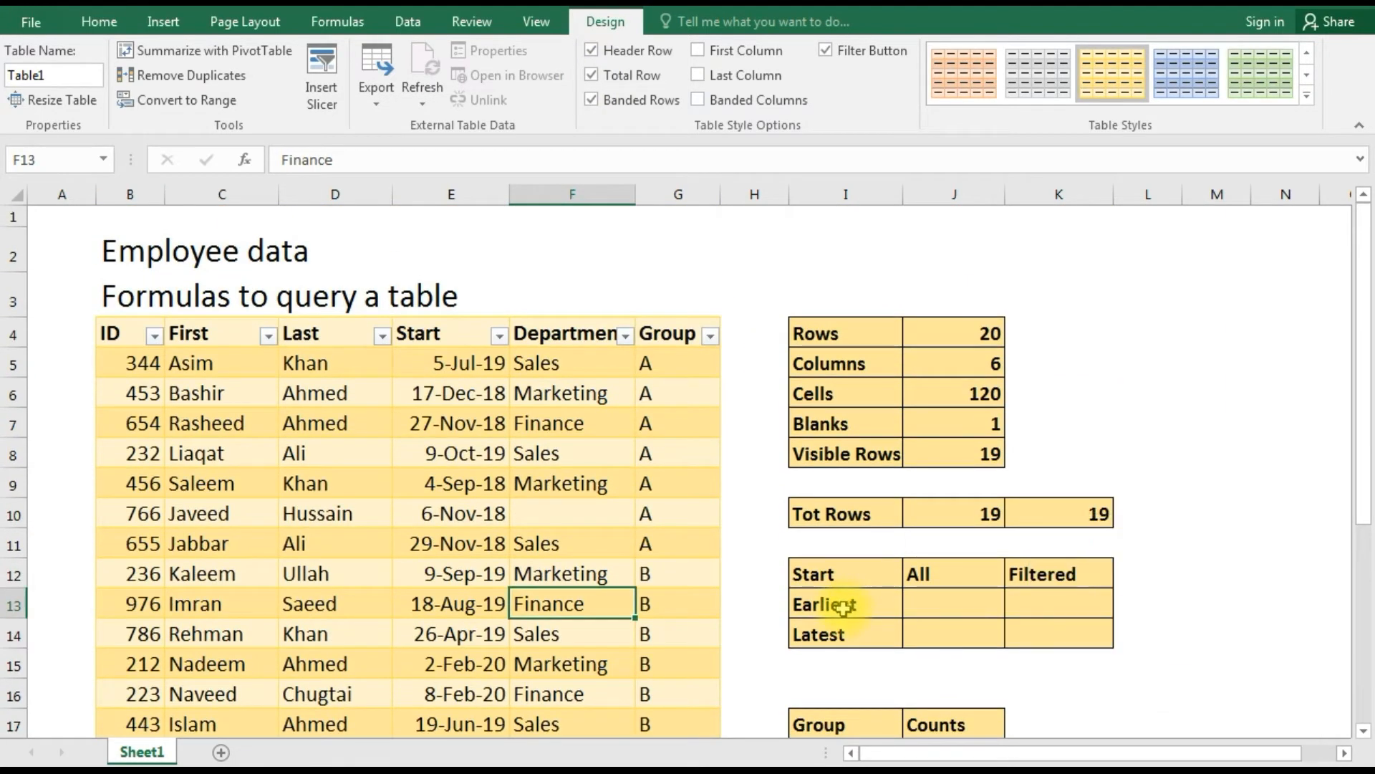
Enter =MIN(Table1[Start]) in J13 for the earliest start date under All, and check the formula.
{"action": "left_click", "coordinate": [929, 603]}
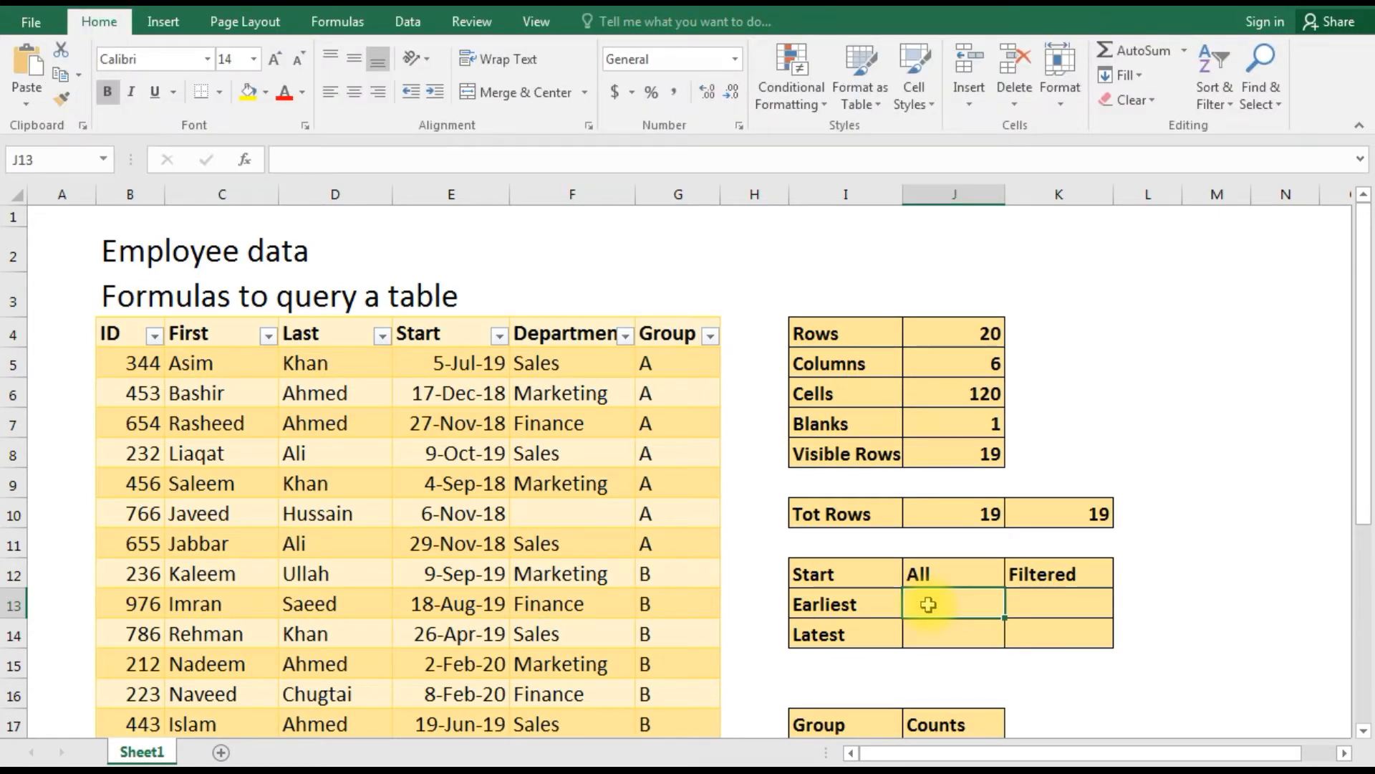
{"action": "type", "text": "="}
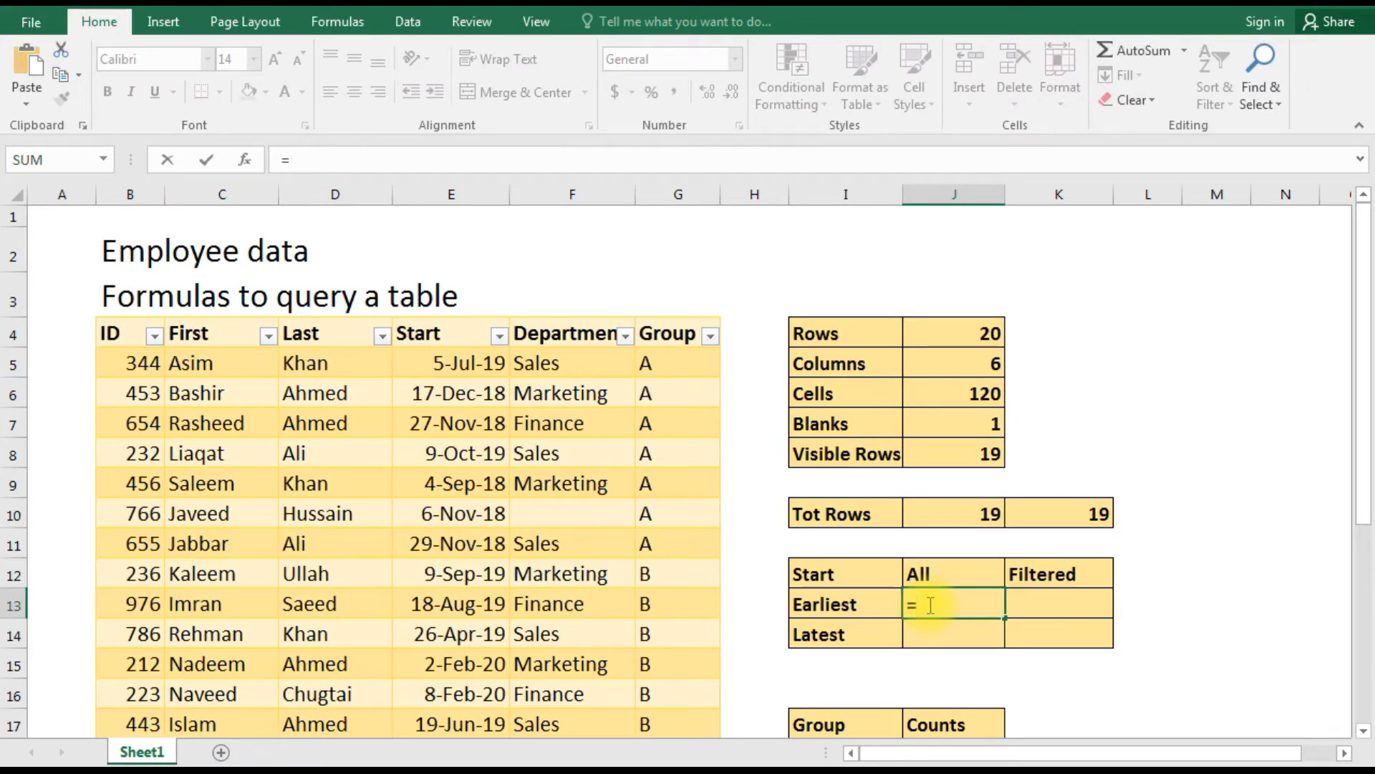
{"action": "type", "text": "min"}
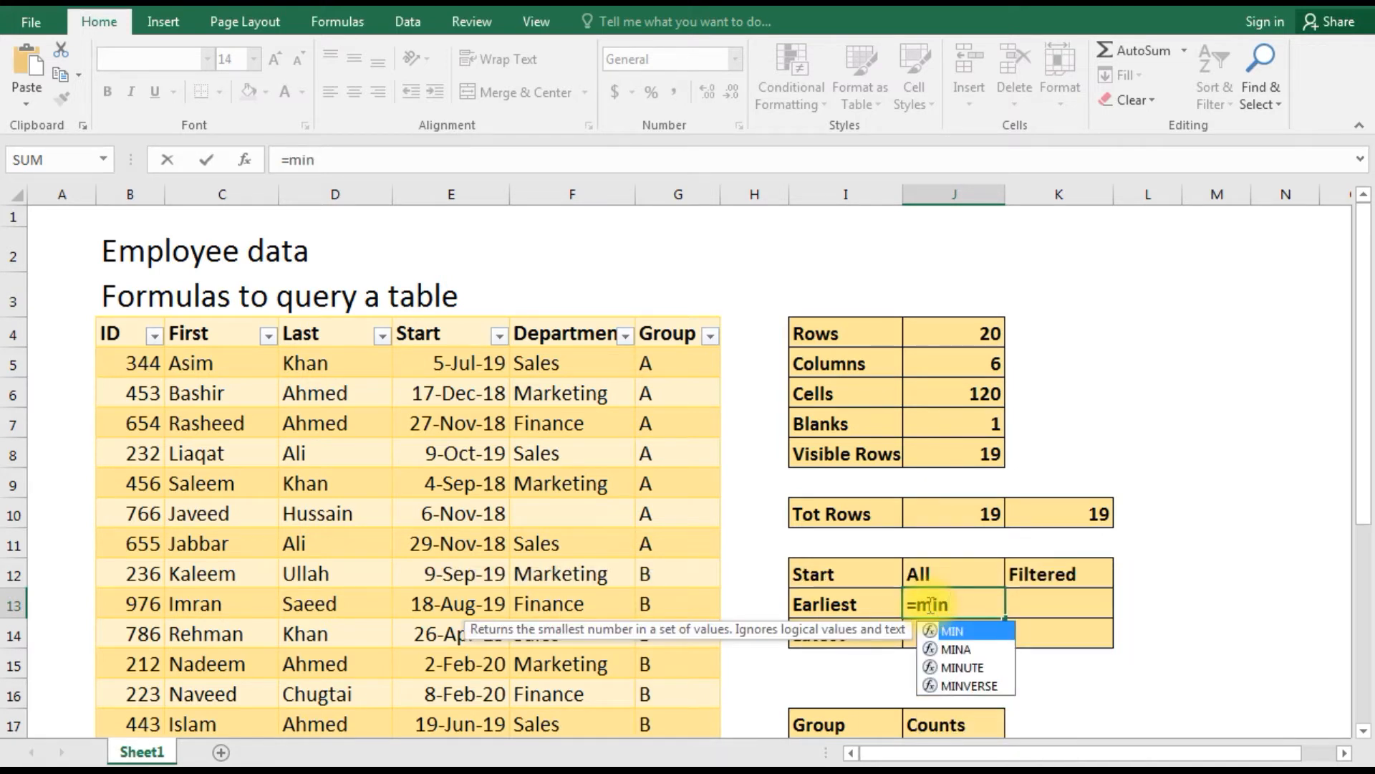
{"action": "type", "text": "("}
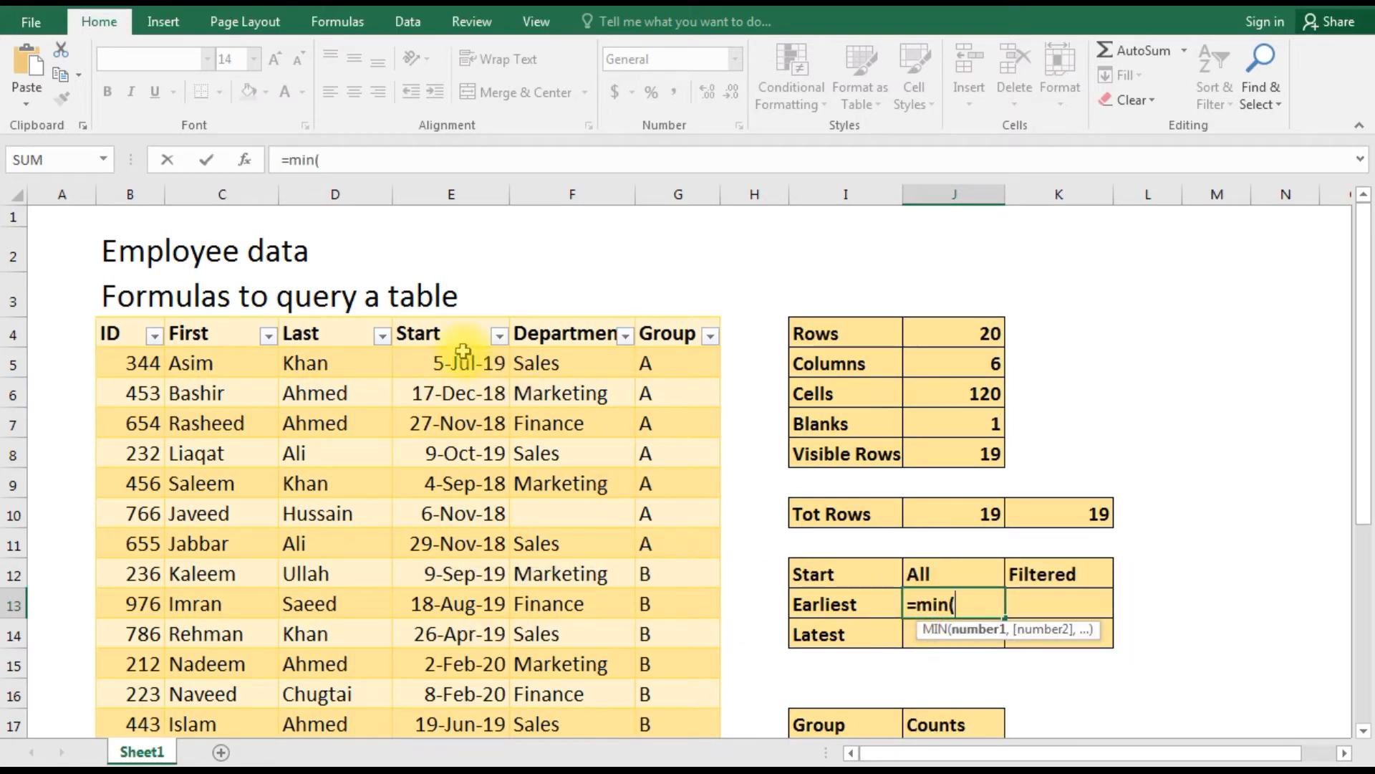
{"action": "left_click_drag", "start_coordinate": [459, 362], "coordinate": [454, 698]}
{"action": "type", "text": ")"}
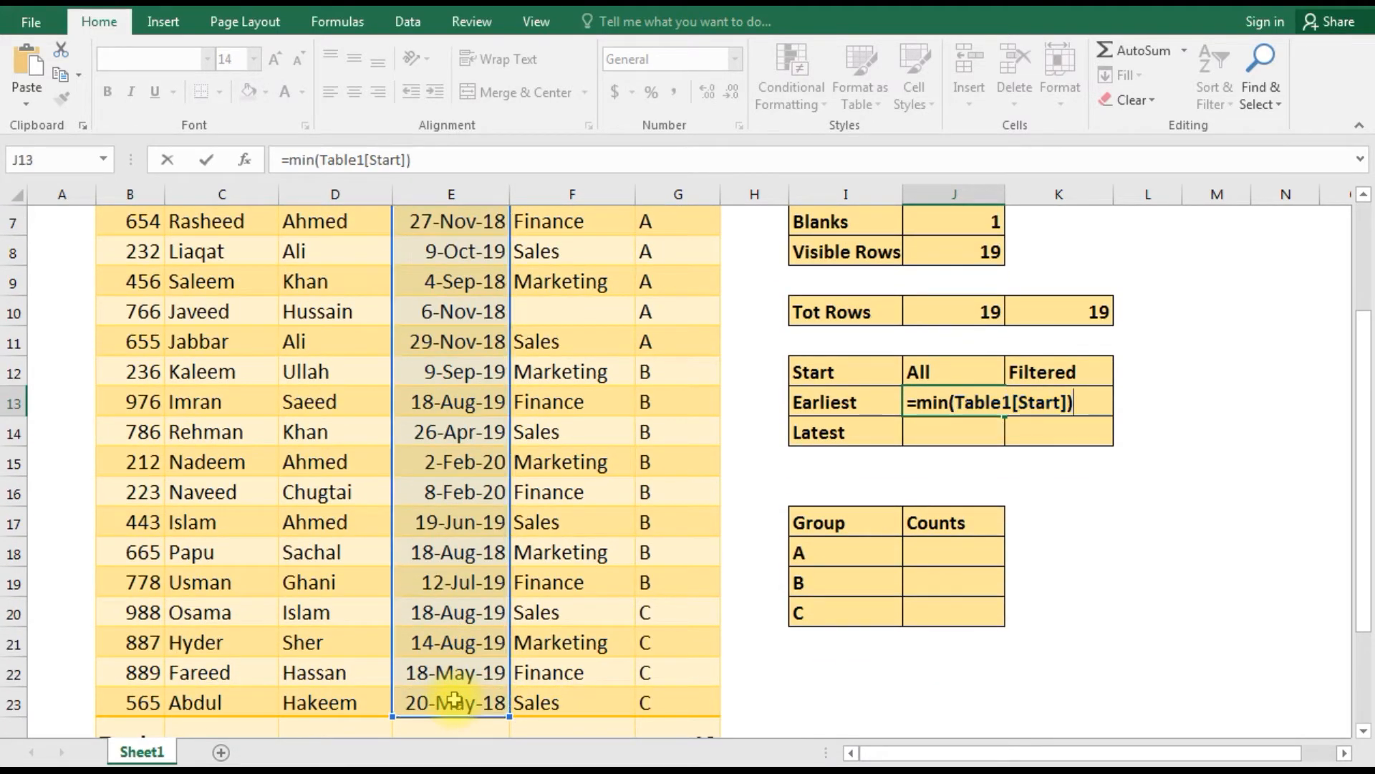
{"action": "key", "text": "Return"}
{"action": "left_click", "coordinate": [920, 403]}
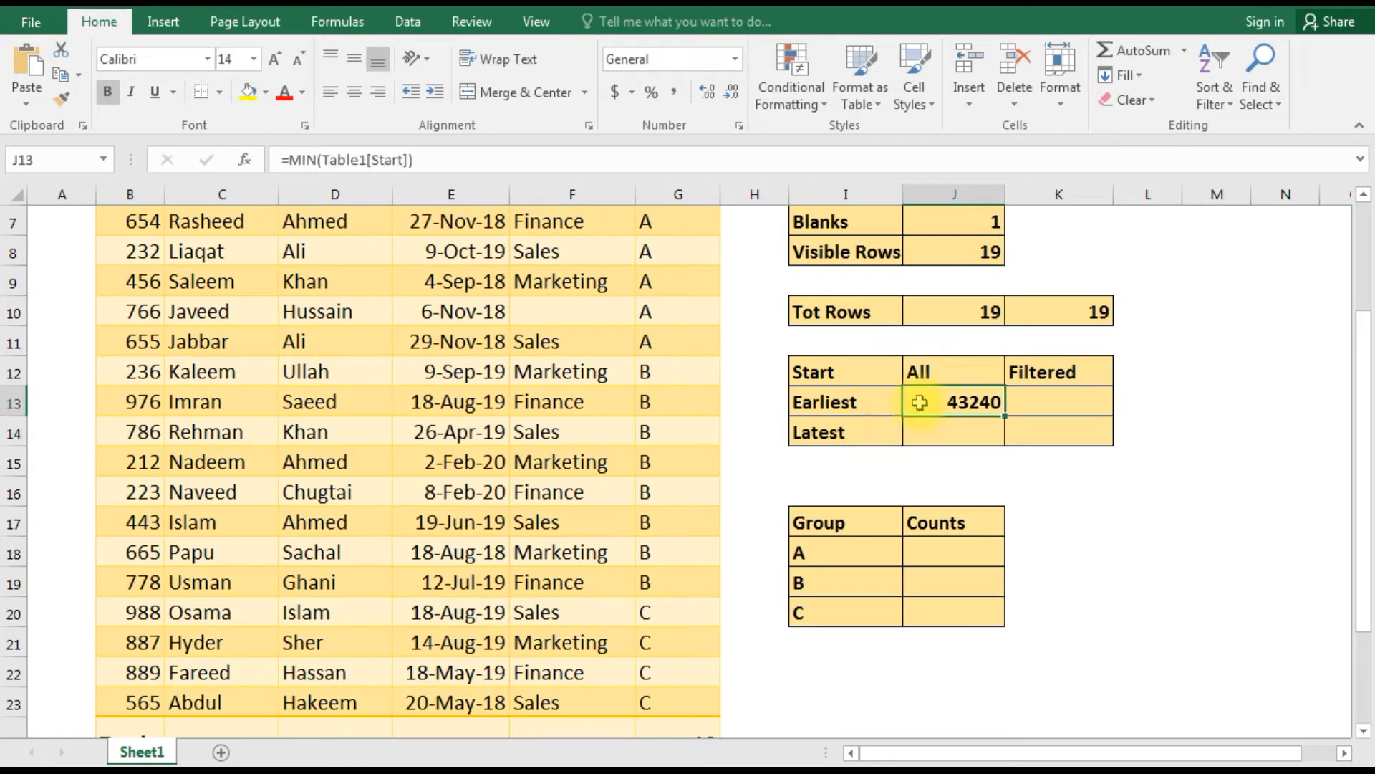
Format J13:J14 as Short Date and compare the earliest date with the table's Start column.
{"action": "left_click_drag", "start_coordinate": [920, 402], "coordinate": [917, 430]}
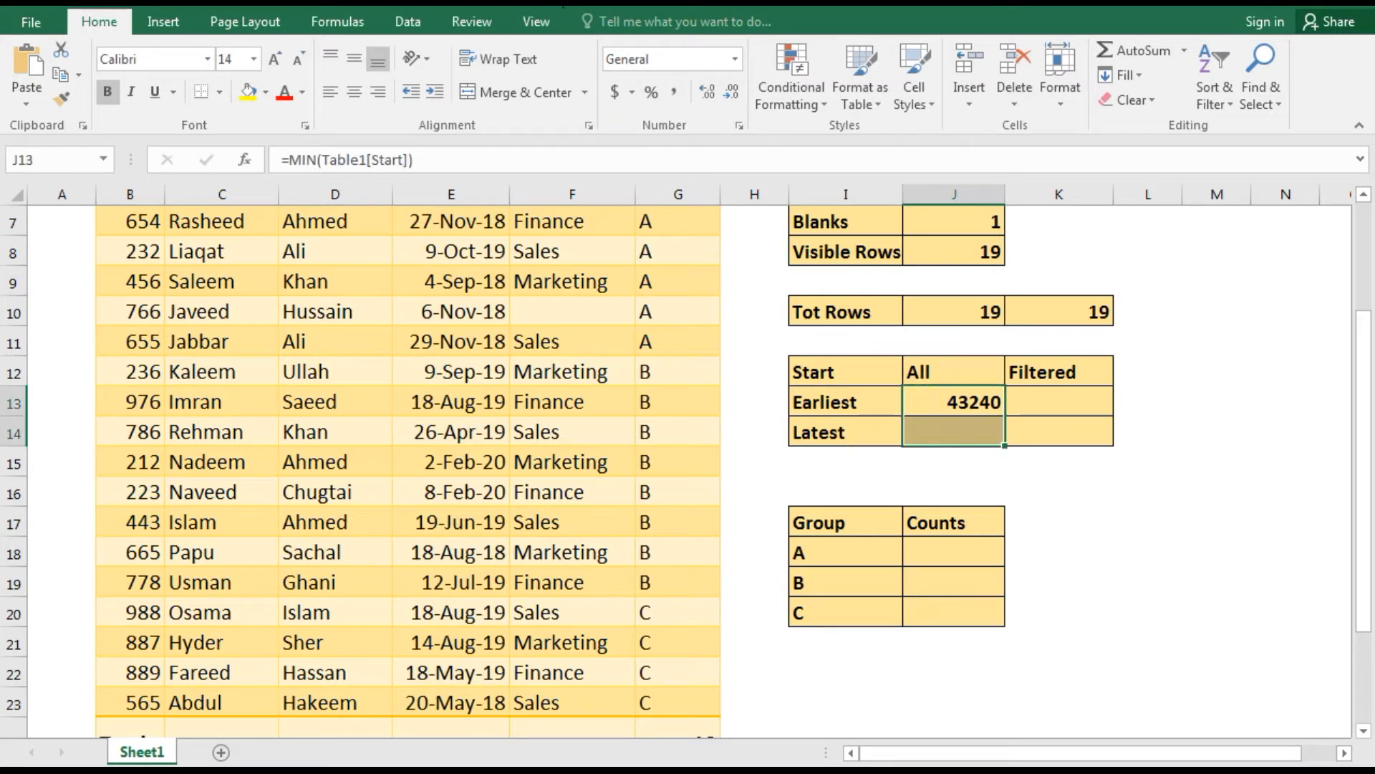
{"action": "left_click", "coordinate": [740, 61]}
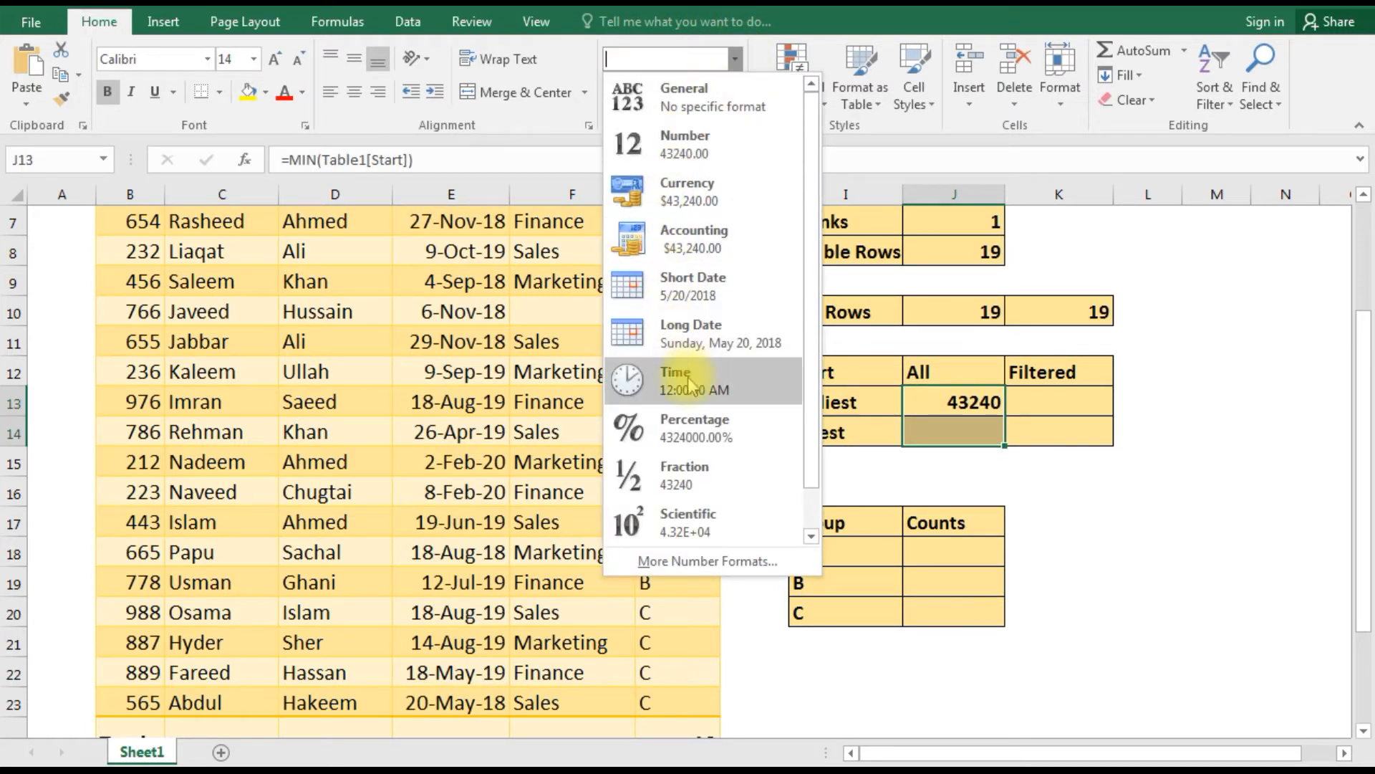
{"action": "left_click", "coordinate": [681, 307]}
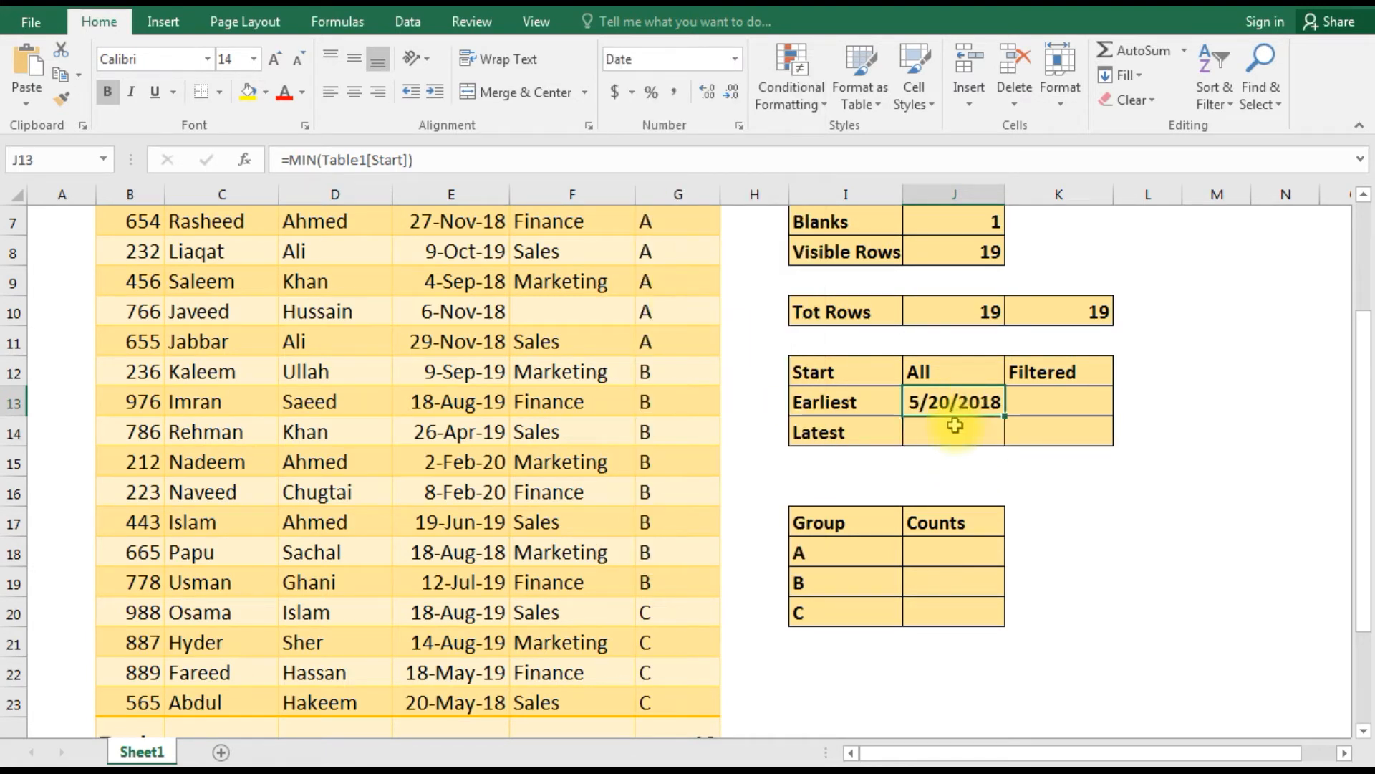
{"action": "scroll", "coordinate": [956, 425], "scroll_direction": "up", "scroll_amount": 1}
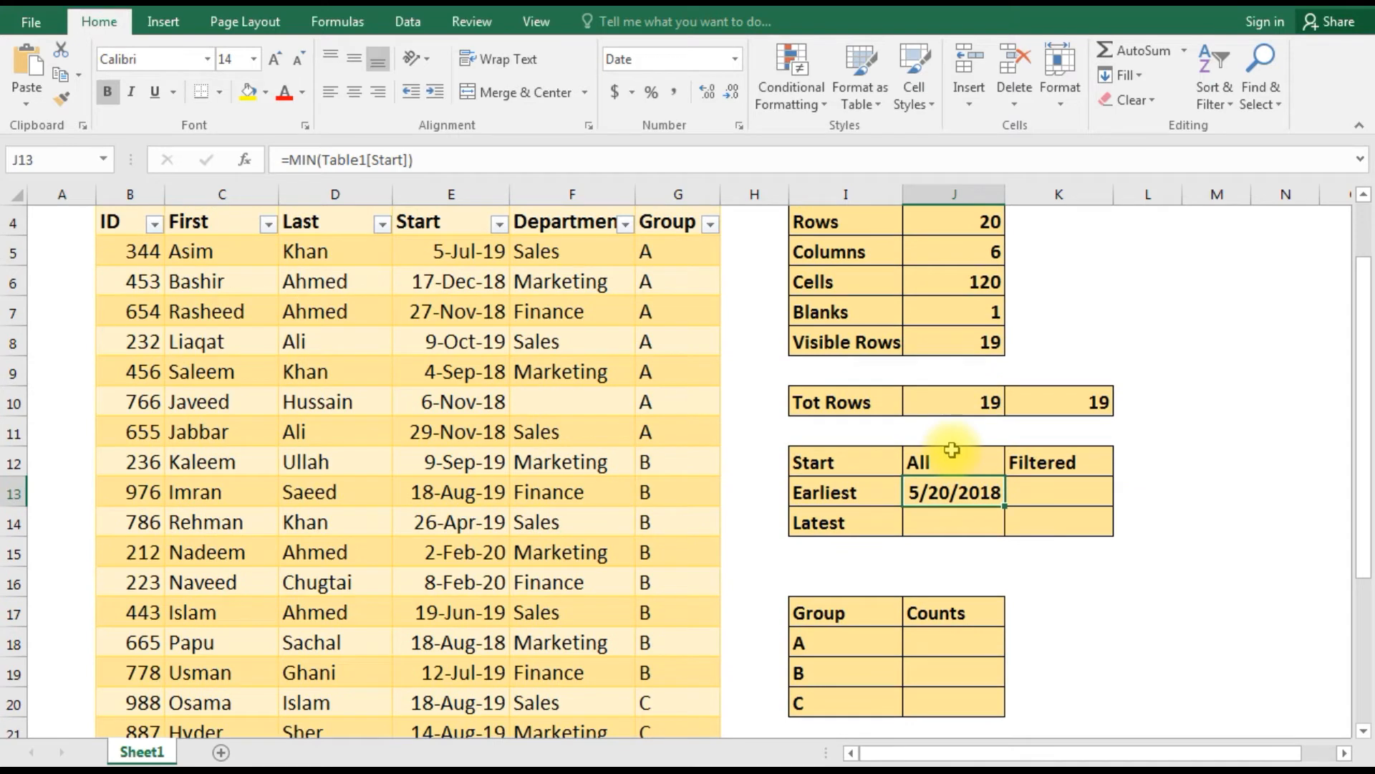
{"action": "scroll", "coordinate": [952, 449], "scroll_direction": "up", "scroll_amount": 1}
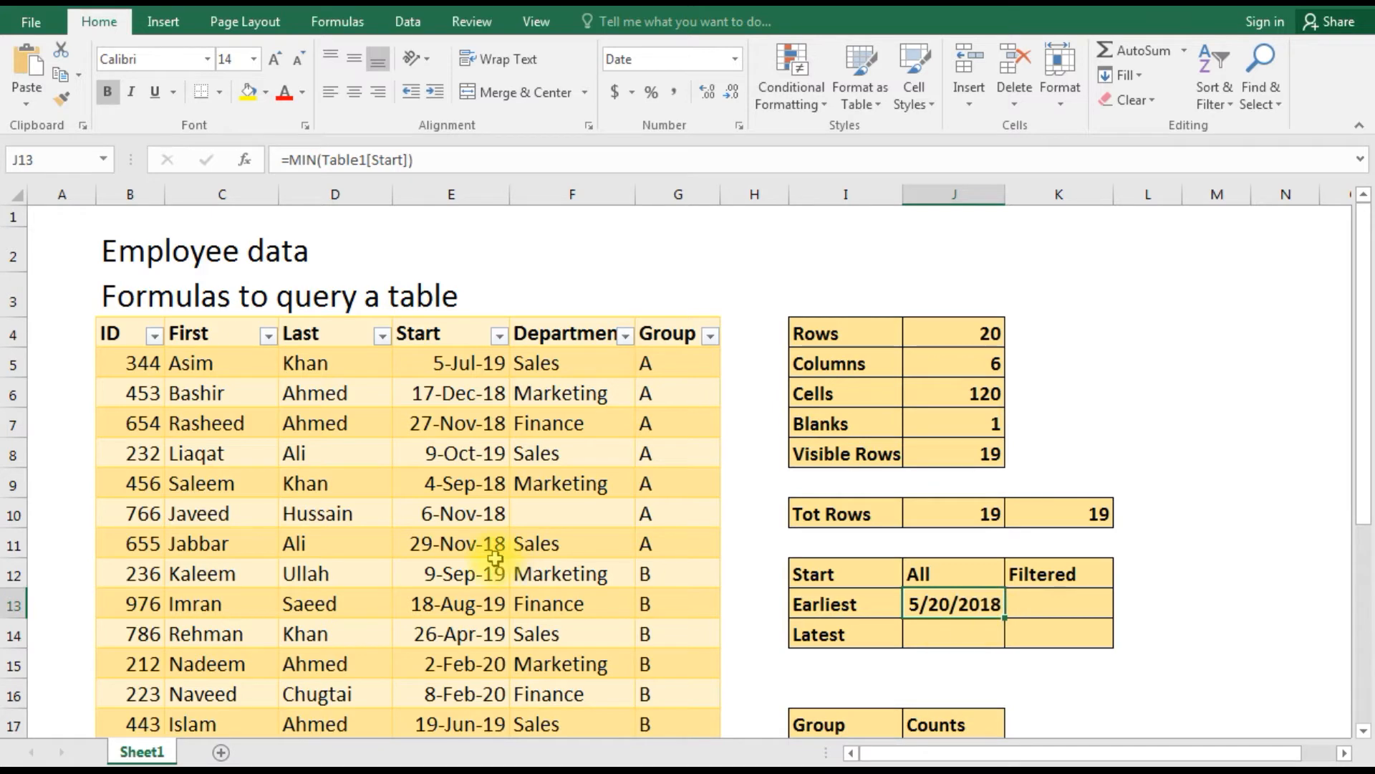
{"action": "scroll", "coordinate": [444, 694], "scroll_direction": "down", "scroll_amount": 2}
{"action": "left_click", "coordinate": [439, 704]}
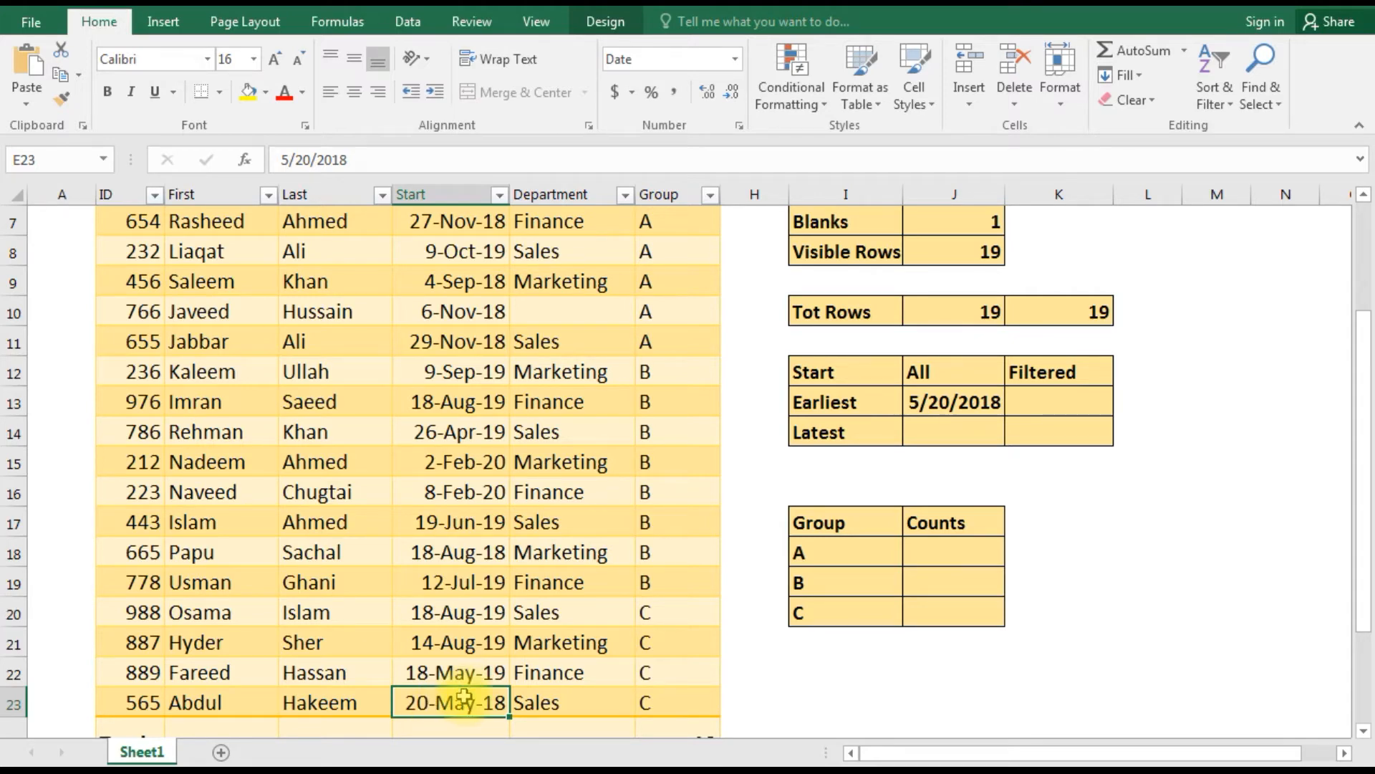
{"action": "scroll", "coordinate": [465, 696], "scroll_direction": "up", "scroll_amount": 2}
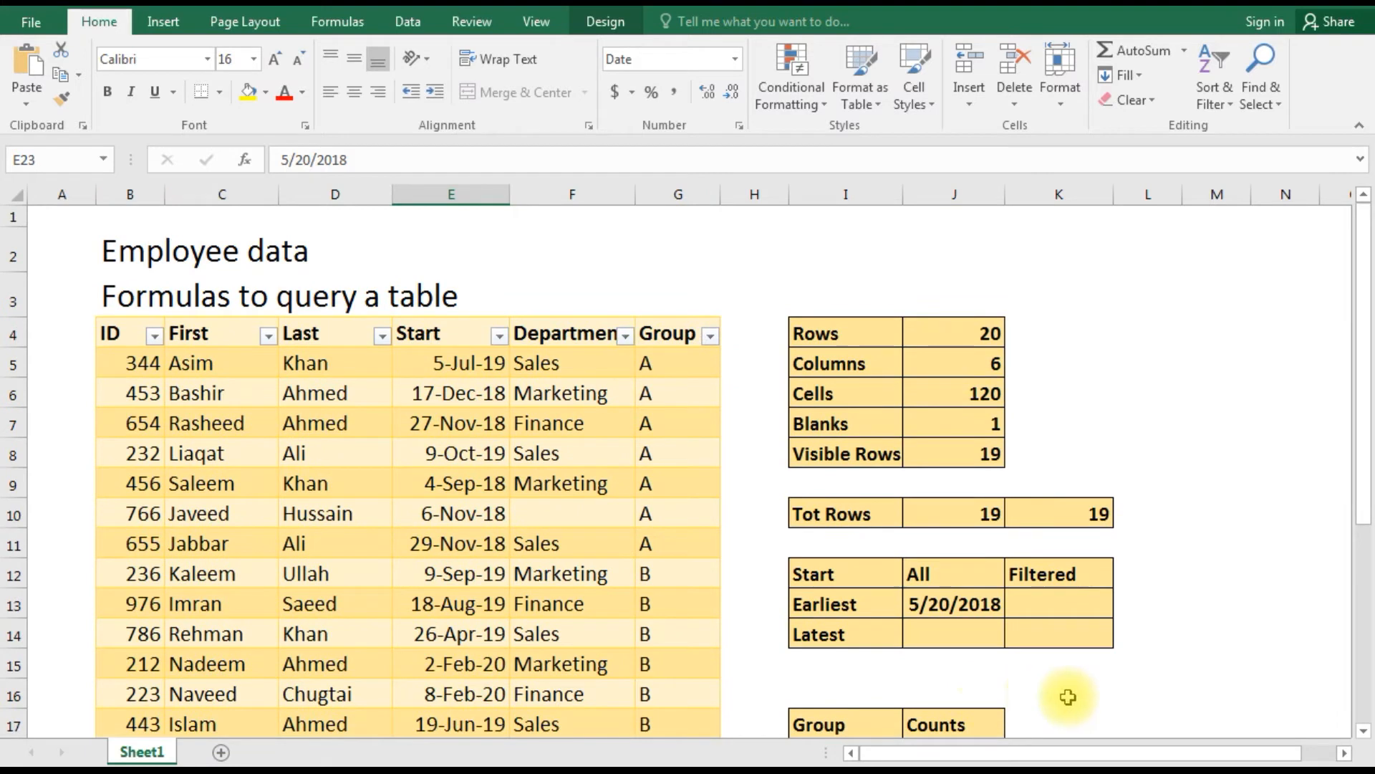
Enter =MAX(Table1[Start]) in J14 for the latest start date under All, and check it alongside the formula in J13.
{"action": "left_click", "coordinate": [961, 632]}
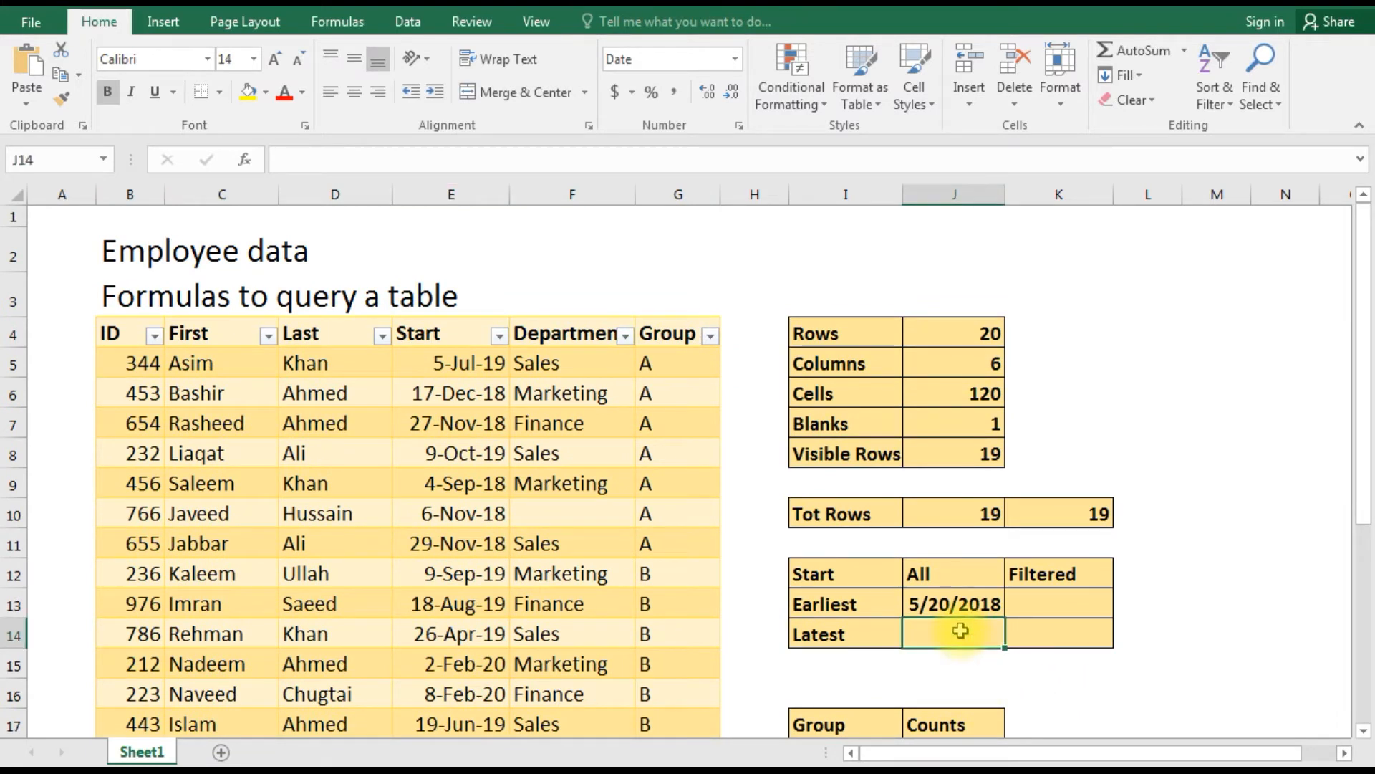
{"action": "type", "text": "=m"}
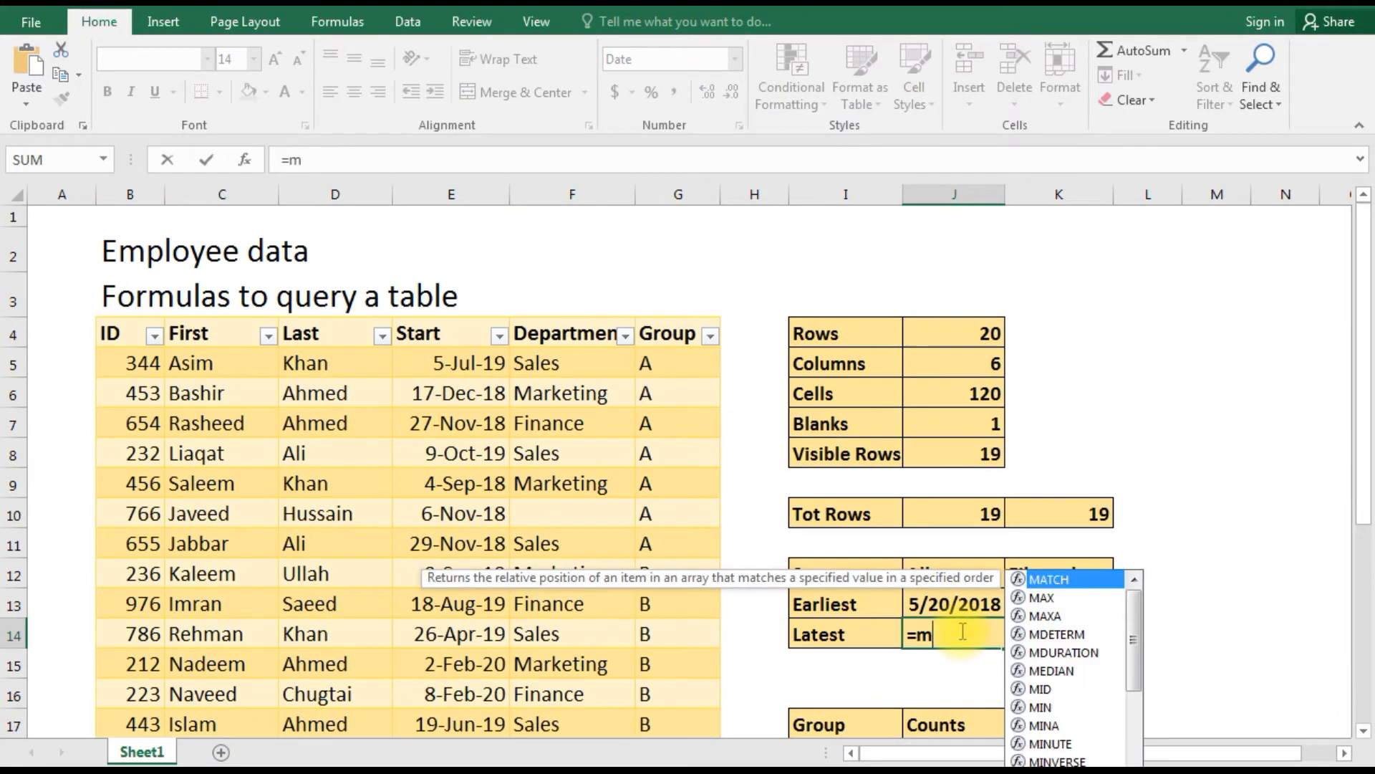
{"action": "type", "text": "ax("}
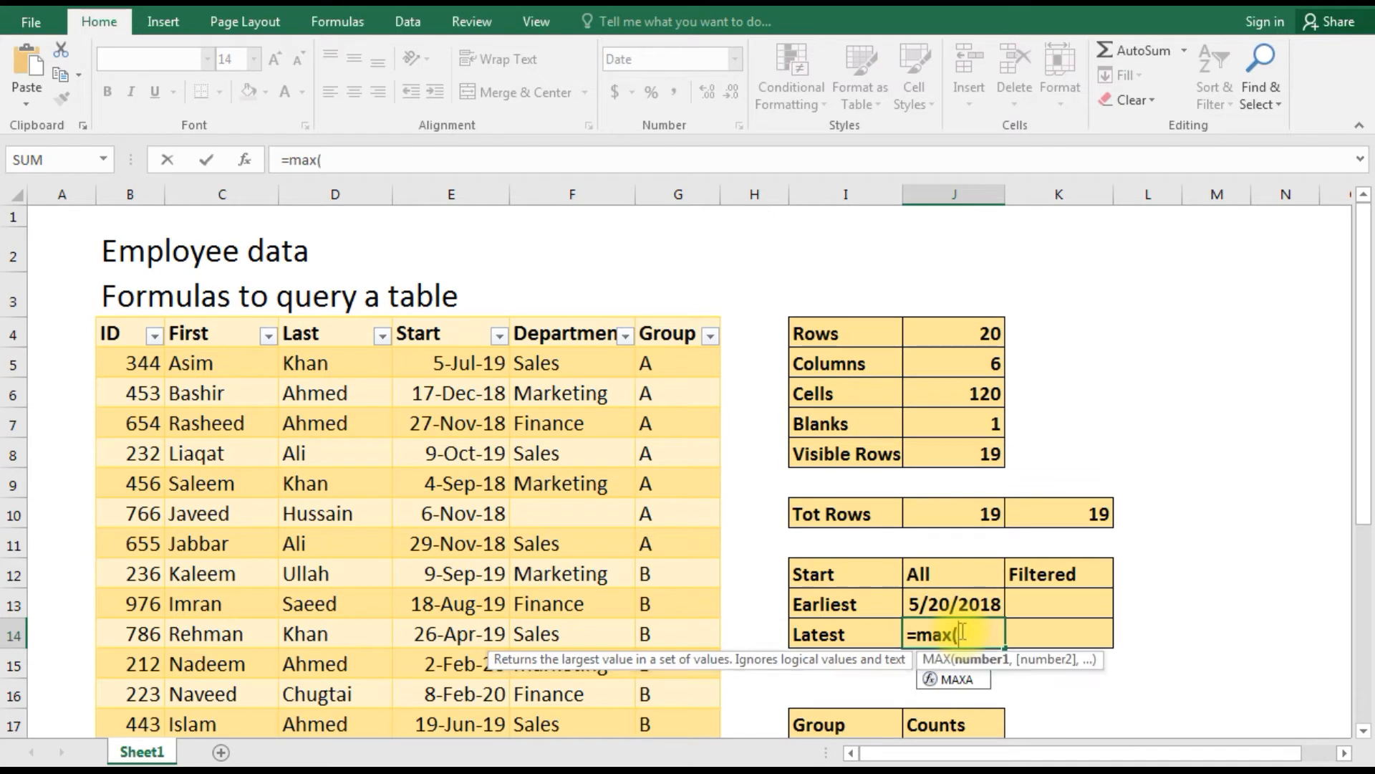
{"action": "left_click", "coordinate": [462, 365]}
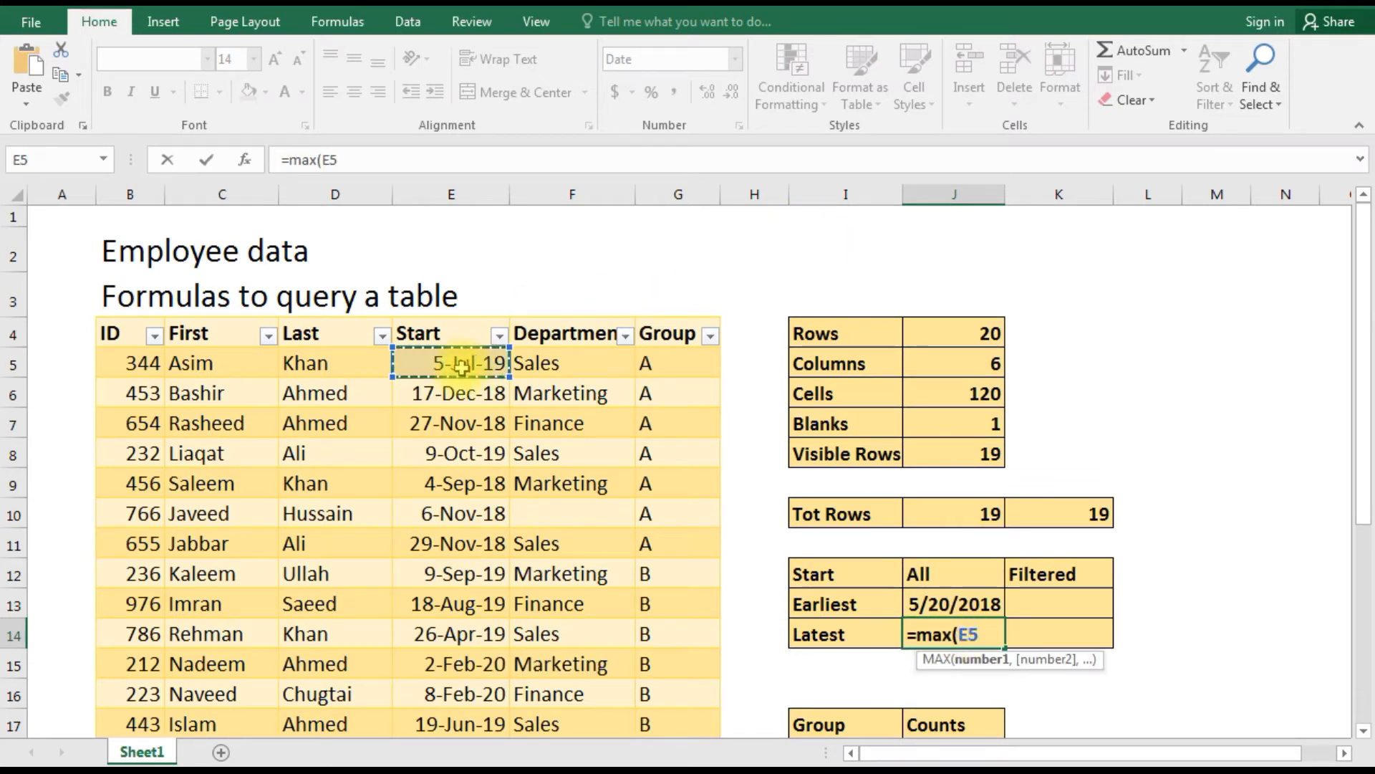
{"action": "key", "text": "shift+Down"}
{"action": "key", "text": "shift+Down"}
{"action": "key", "text": "shift+Down"}
{"action": "key", "text": "shift+Down"}
{"action": "key", "text": "shift+Down"}
{"action": "key", "text": "shift+Down"}
{"action": "key", "text": "shift+Down"}
{"action": "key", "text": "shift+Down"}
{"action": "key", "text": "shift+Down"}
{"action": "key", "text": "shift+Down"}
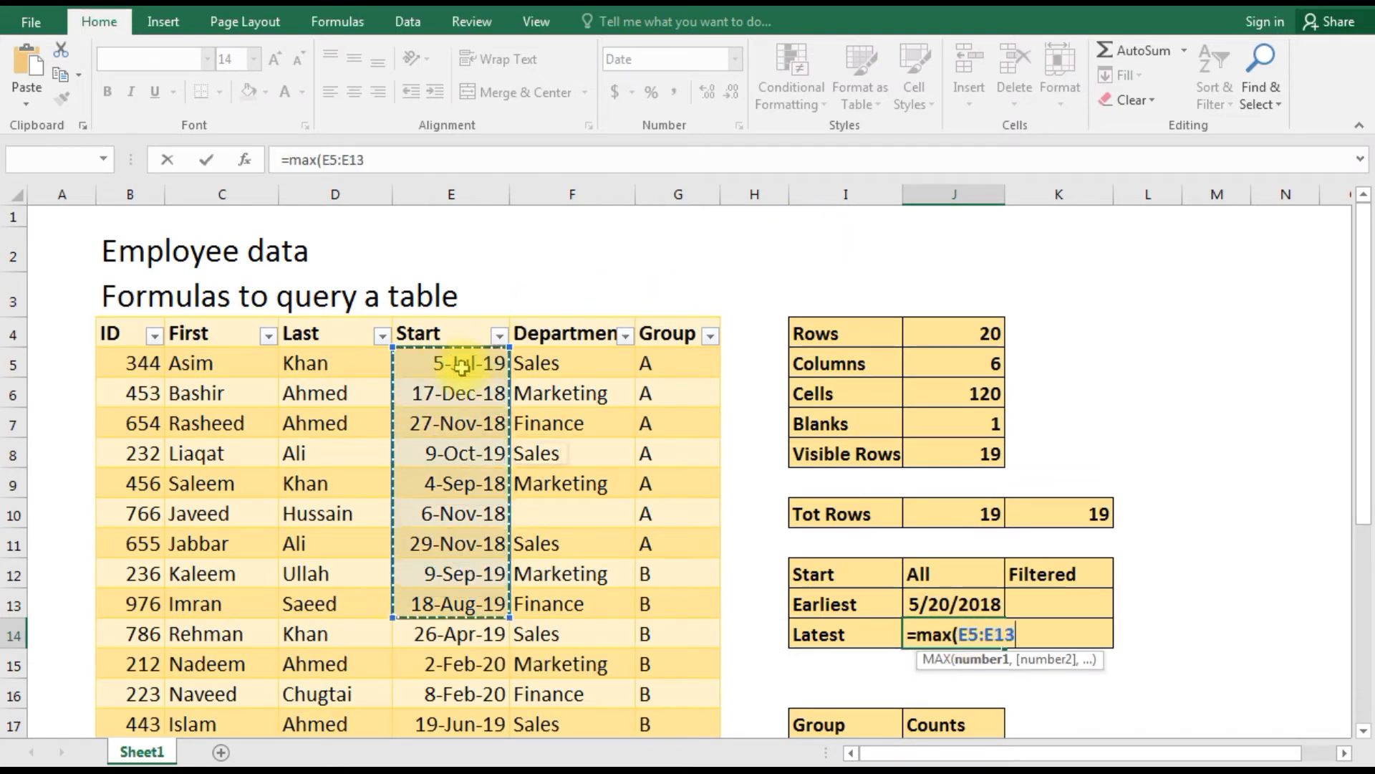
{"action": "key", "text": "shift+Down"}
{"action": "key", "text": "shift+Down"}
{"action": "key", "text": "shift+Down"}
{"action": "key", "text": "shift+Down"}
{"action": "key", "text": "shift+Down"}
{"action": "key", "text": "shift+Down"}
{"action": "key", "text": "shift+Down"}
{"action": "key", "text": "shift+Down"}
{"action": "key", "text": "shift+Down"}
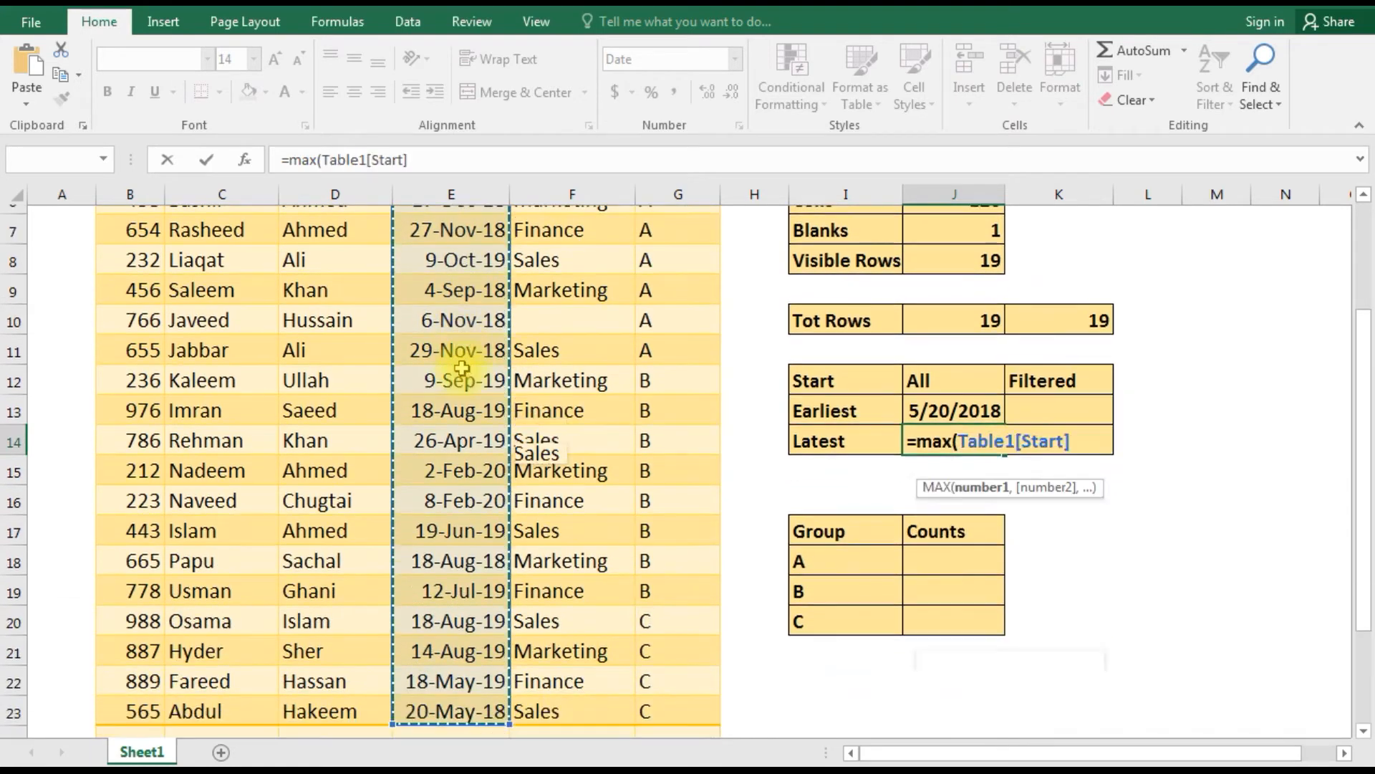
{"action": "key", "text": "shift+Up"}
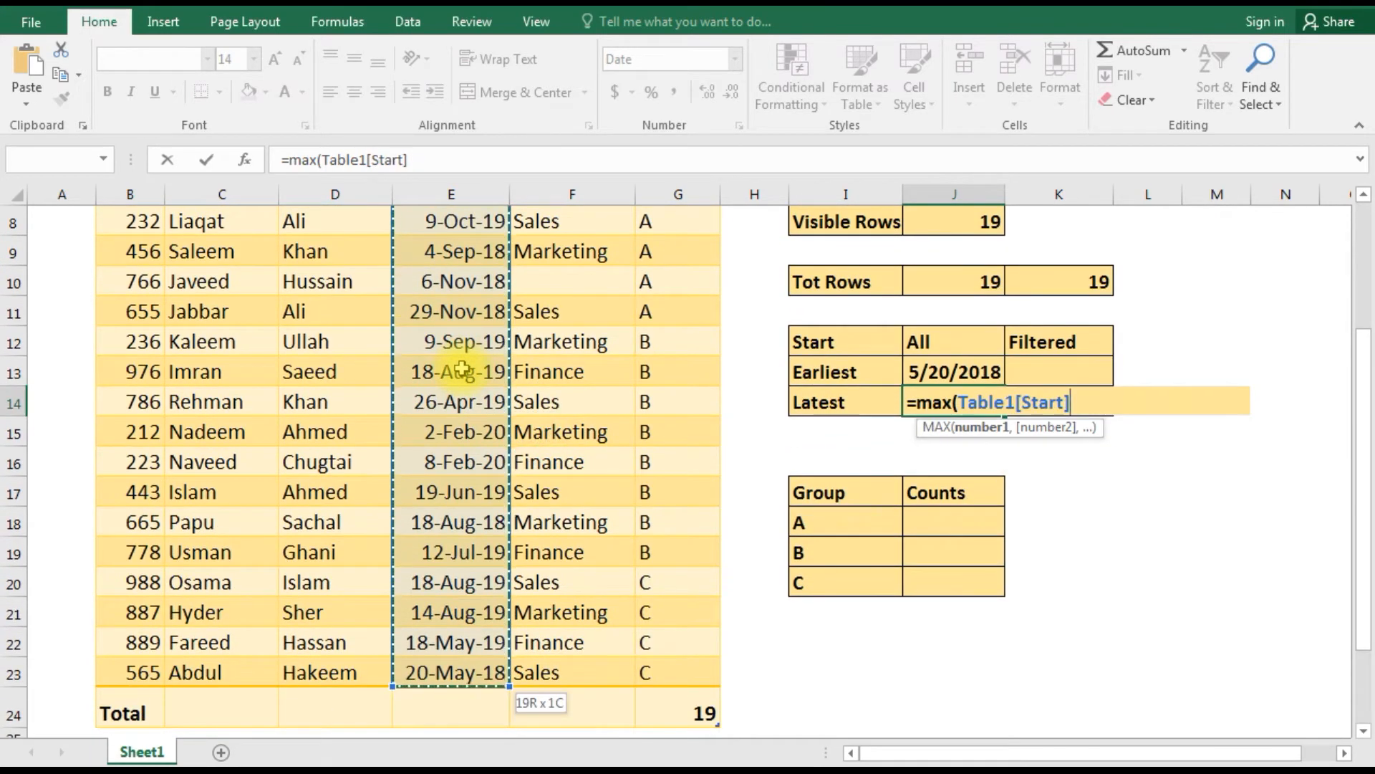
{"action": "type", "text": ")"}
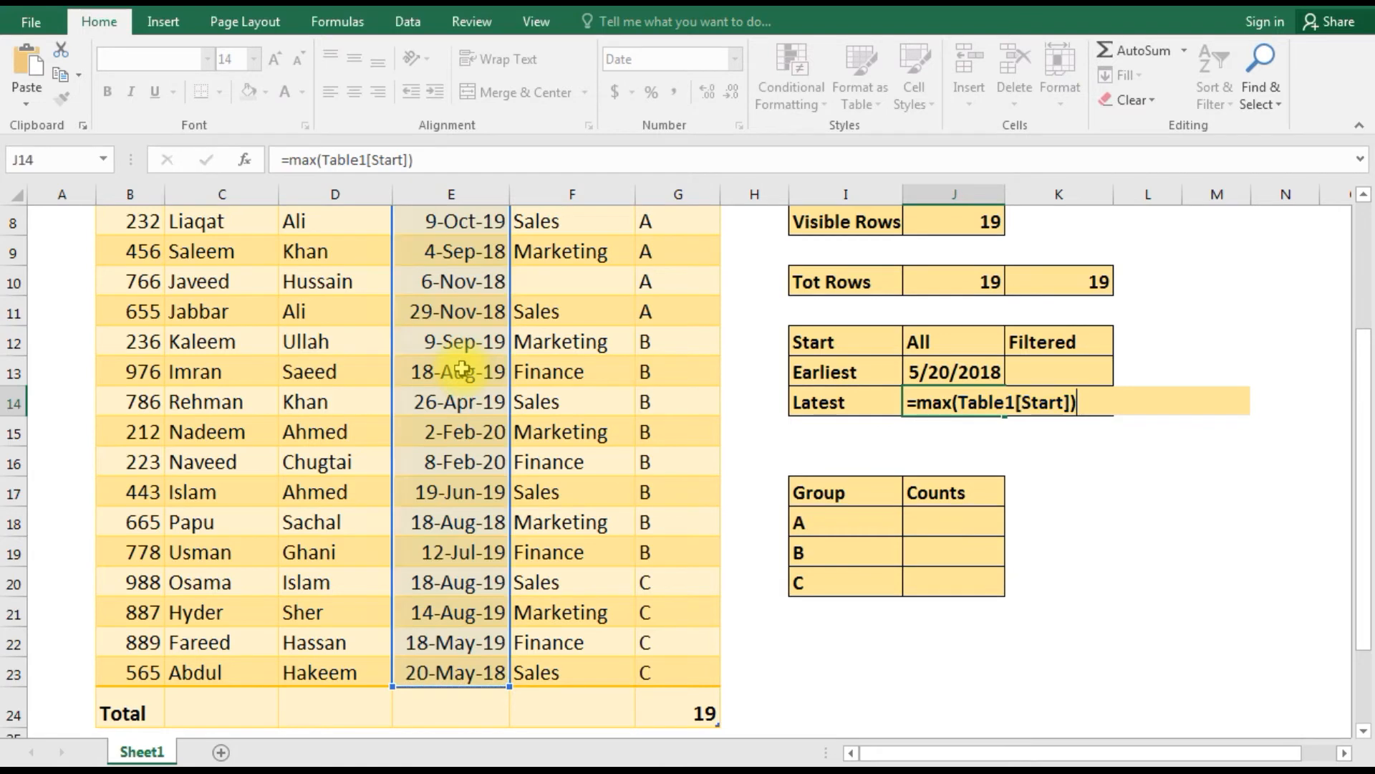
{"action": "key", "text": "Return"}
{"action": "left_click", "coordinate": [949, 403]}
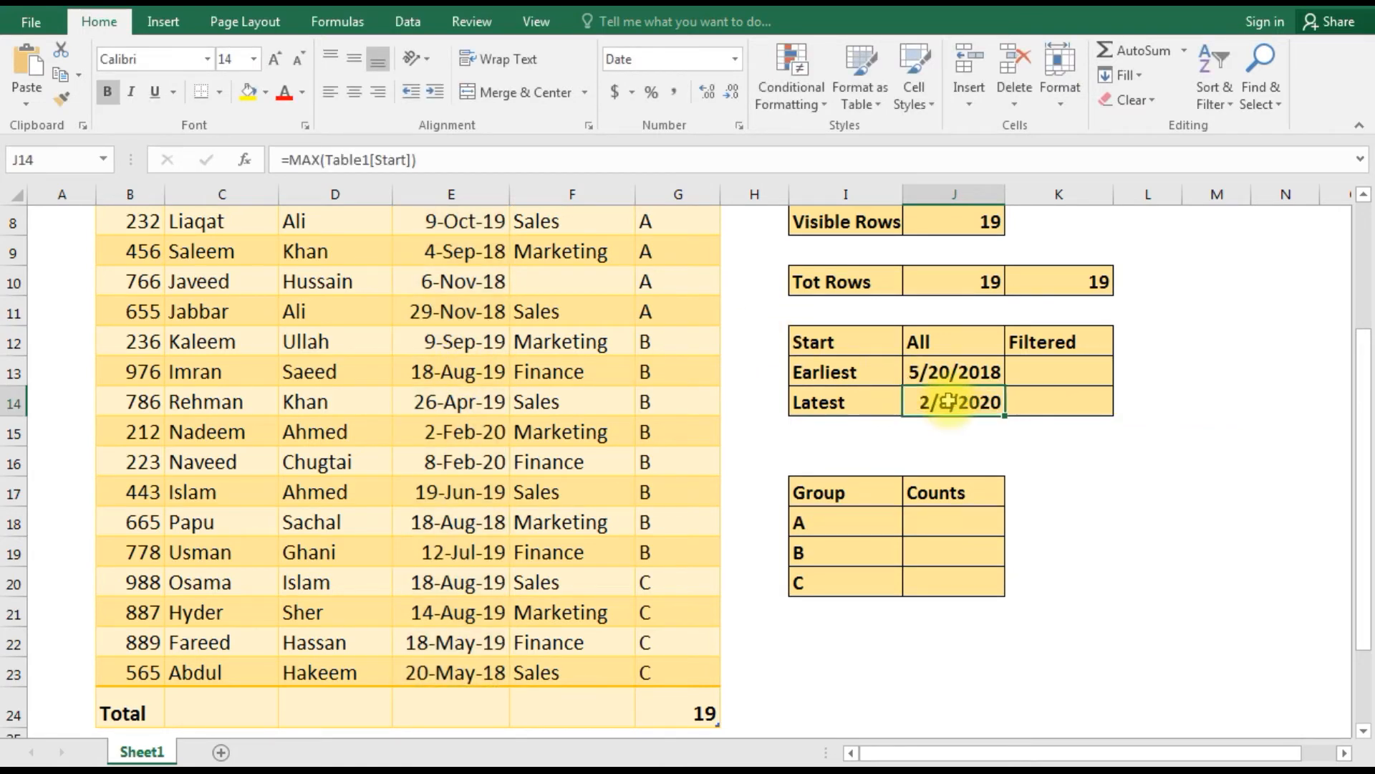
{"action": "scroll", "coordinate": [949, 402], "scroll_direction": "up", "scroll_amount": 1}
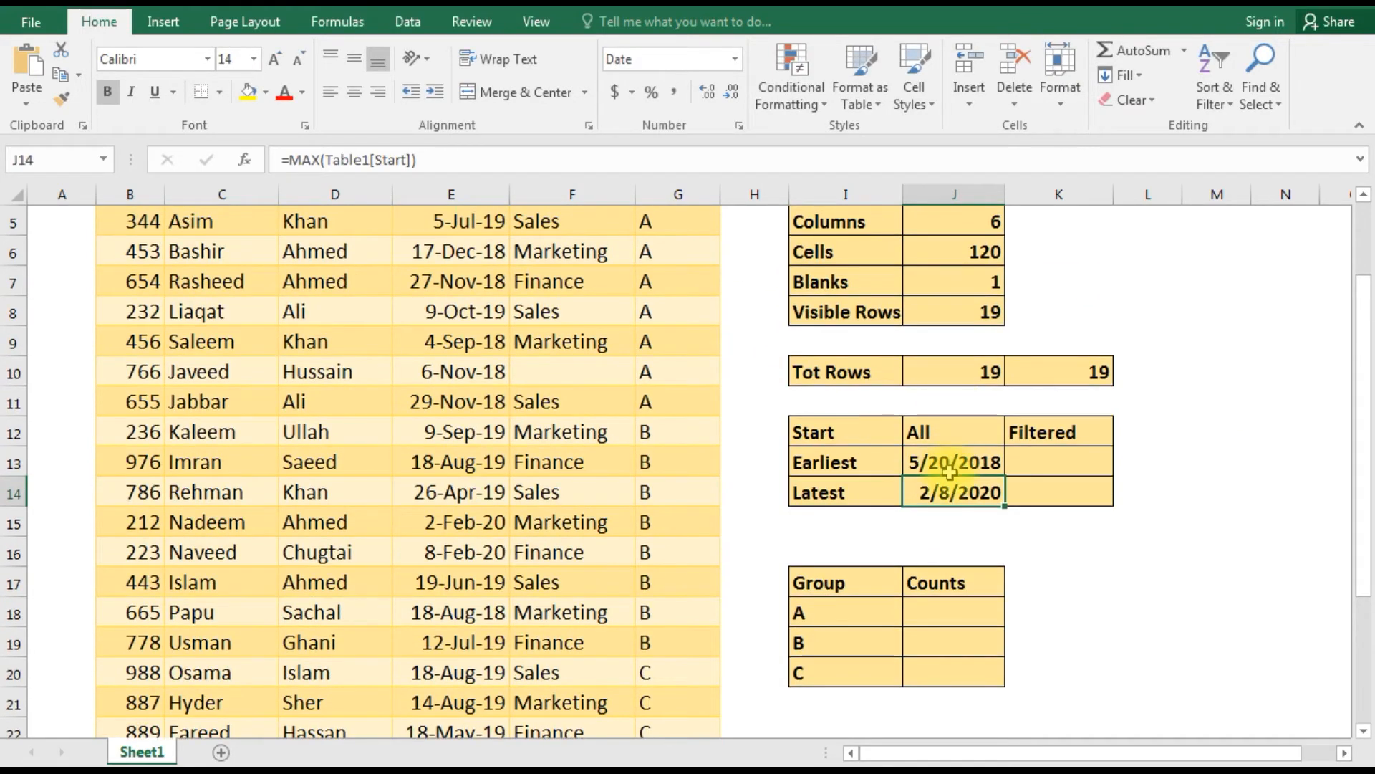
{"action": "left_click", "coordinate": [954, 466]}
{"action": "scroll", "coordinate": [954, 466], "scroll_direction": "up", "scroll_amount": 2}
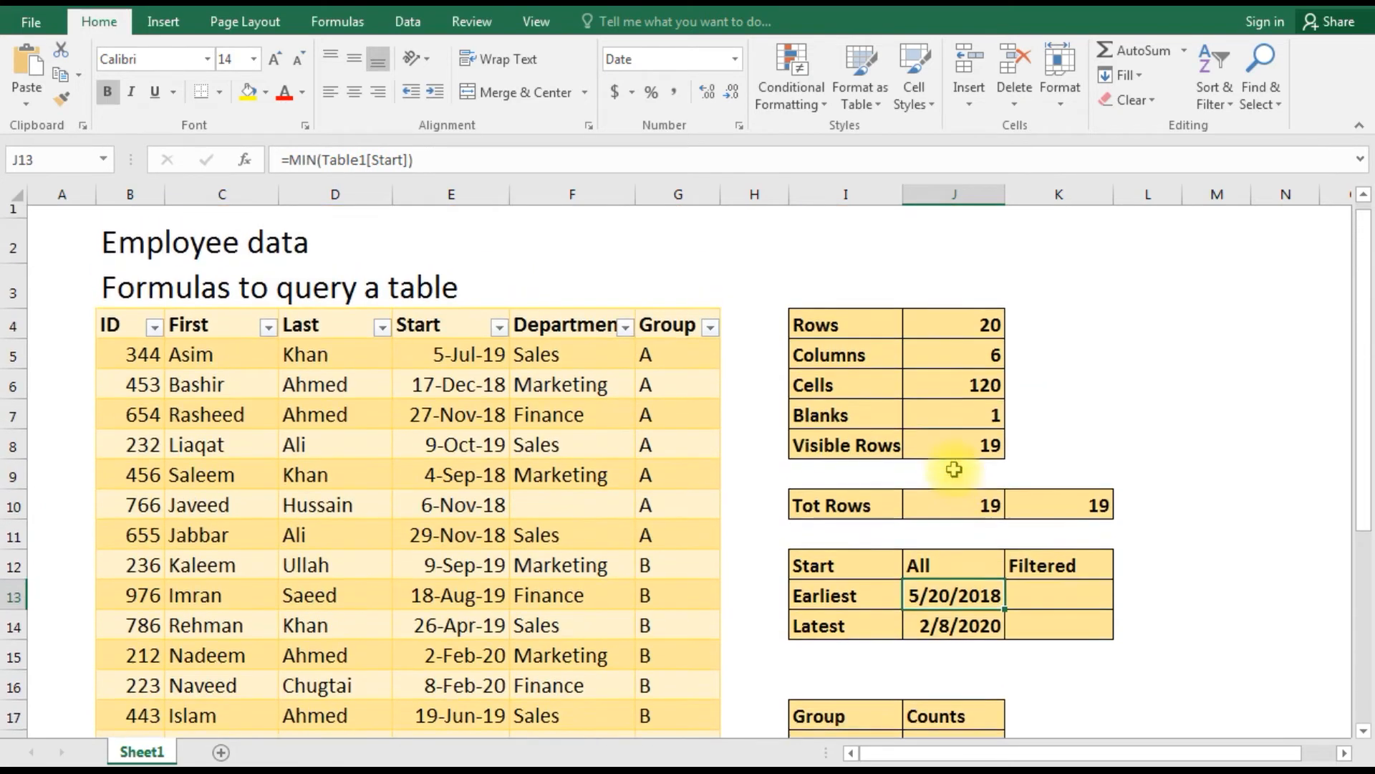
Enter a SUBTOTAL formula in K13 using function 5 (MIN) over the table's Start column for the earliest filtered date.
{"action": "left_click", "coordinate": [1052, 607]}
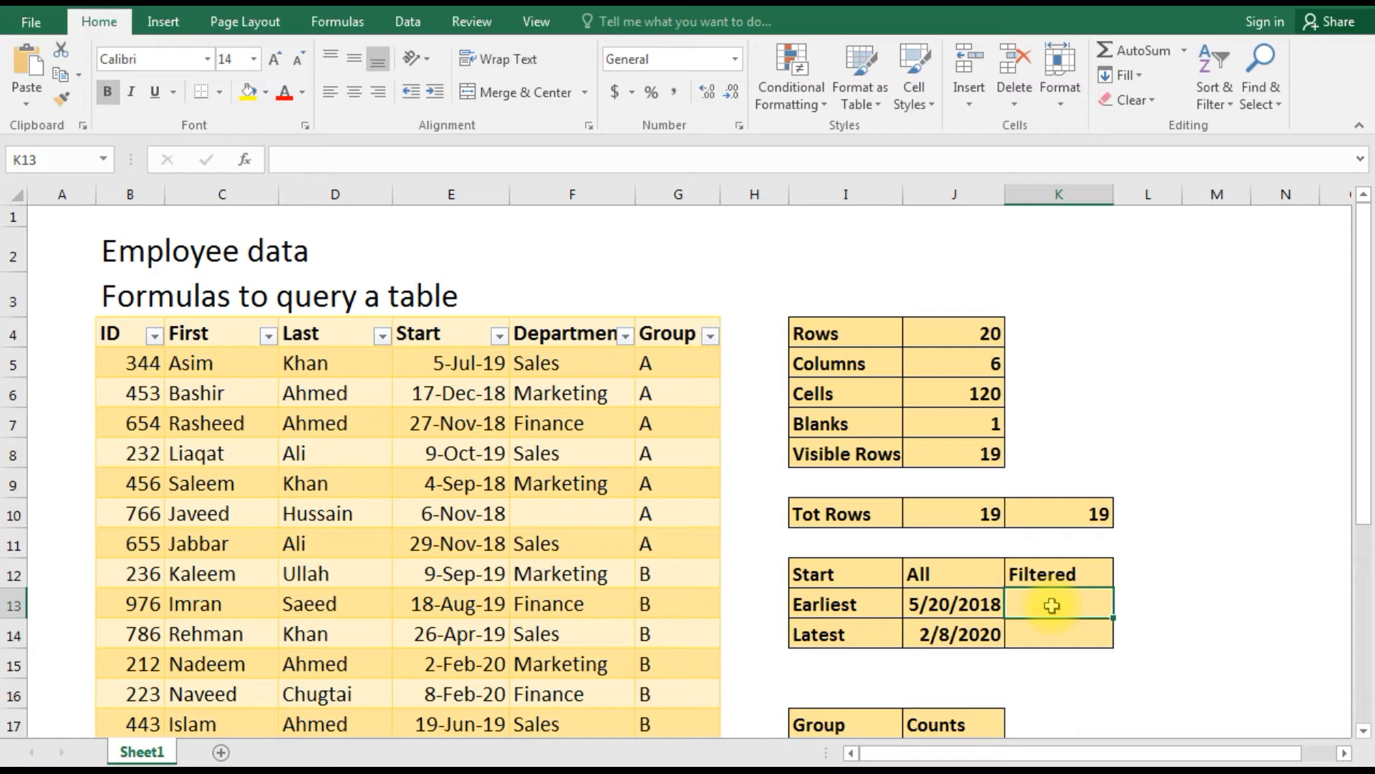
{"action": "type", "text": "="}
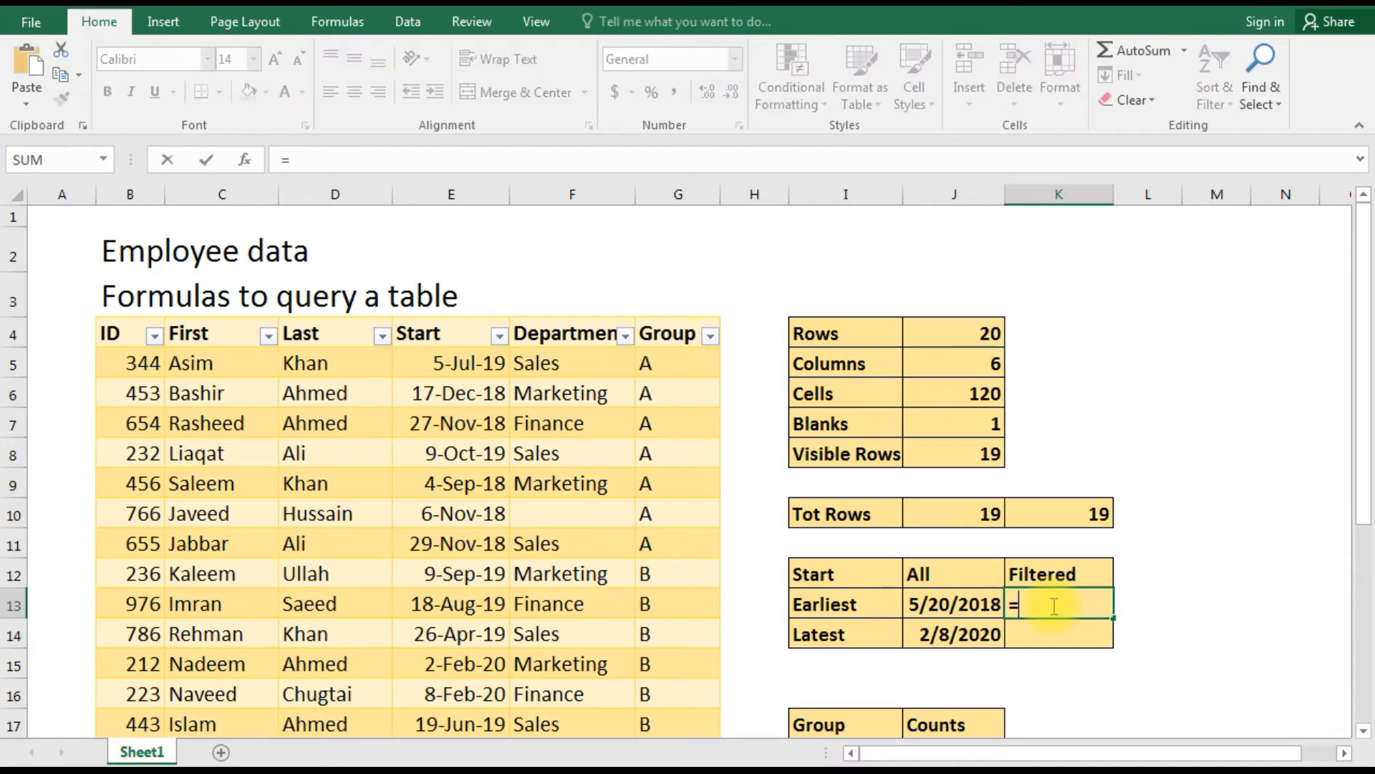
{"action": "type", "text": "subtoa"}
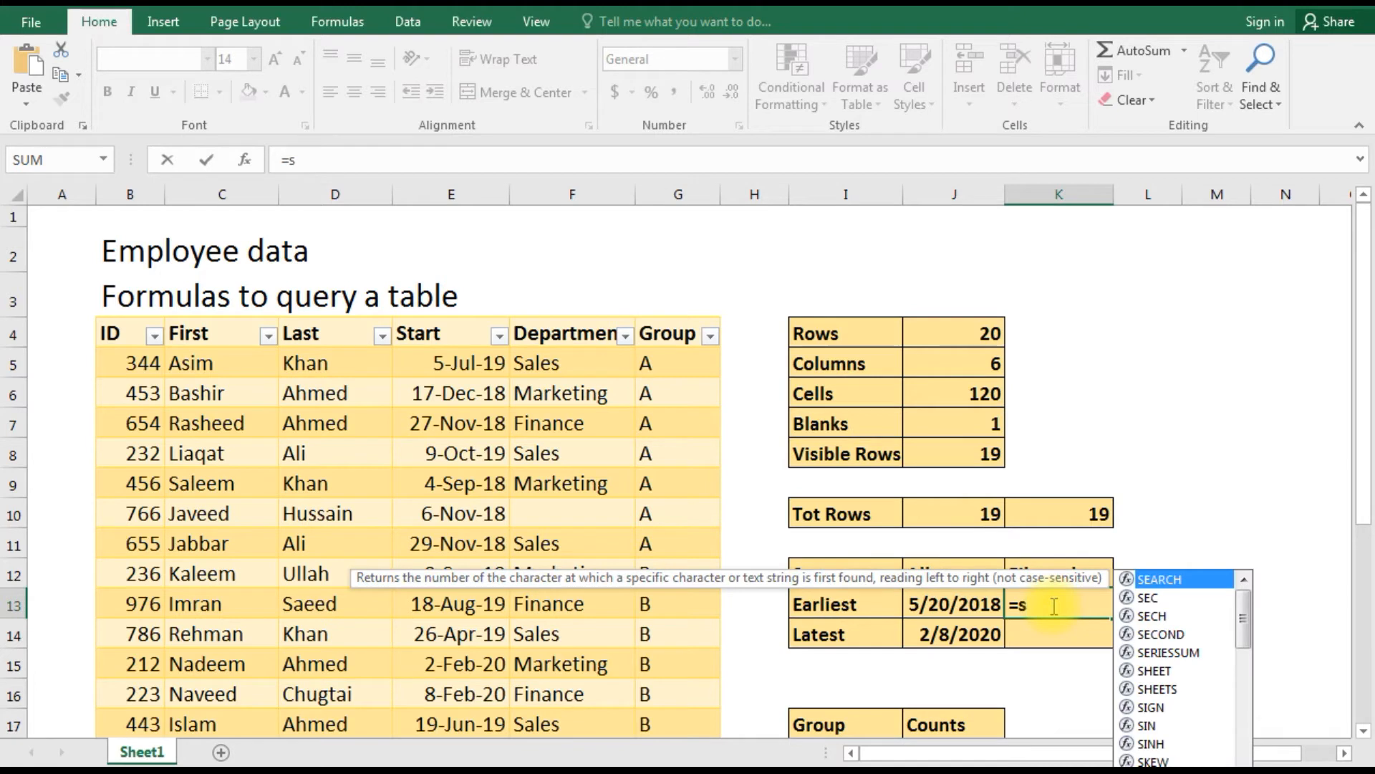
{"action": "key", "text": "BackSpace"}
{"action": "type", "text": "tal("}
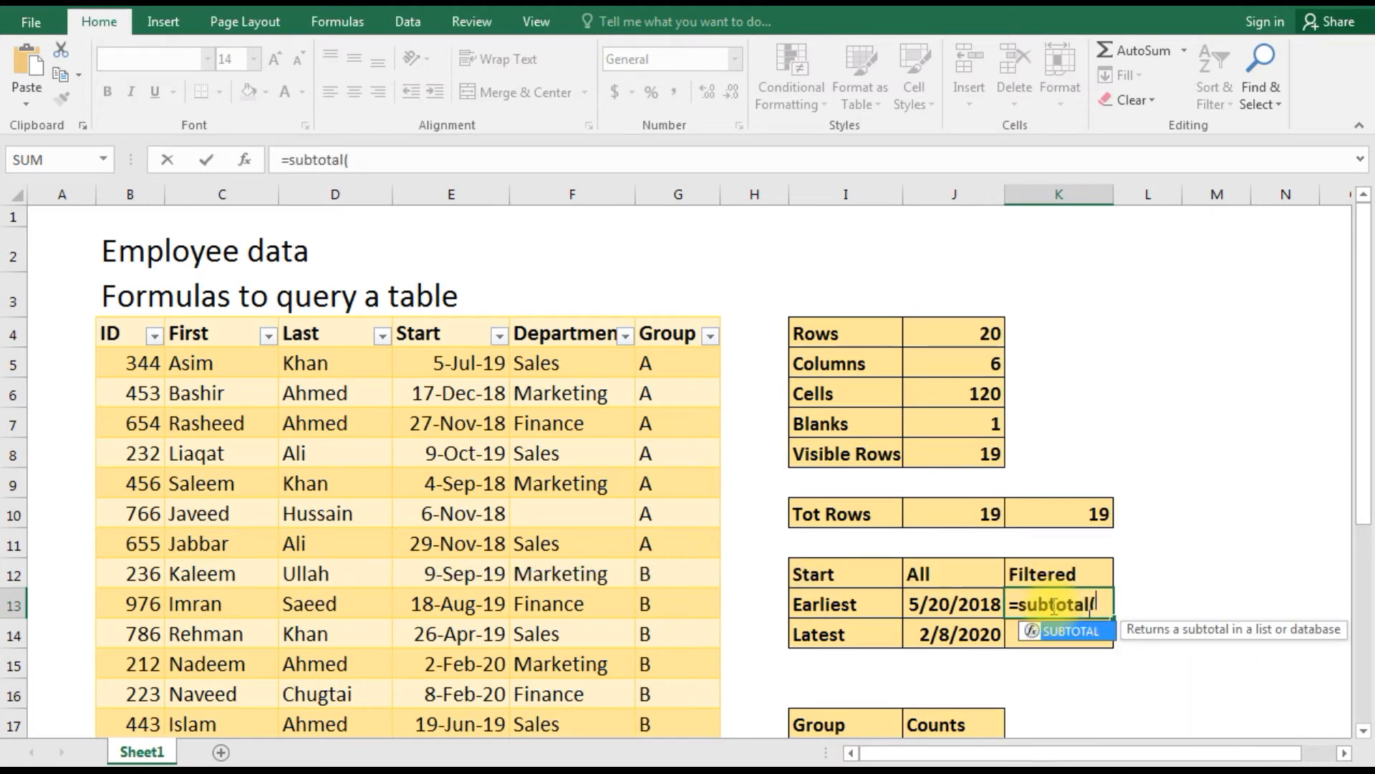
{"action": "left_click", "coordinate": [448, 361]}
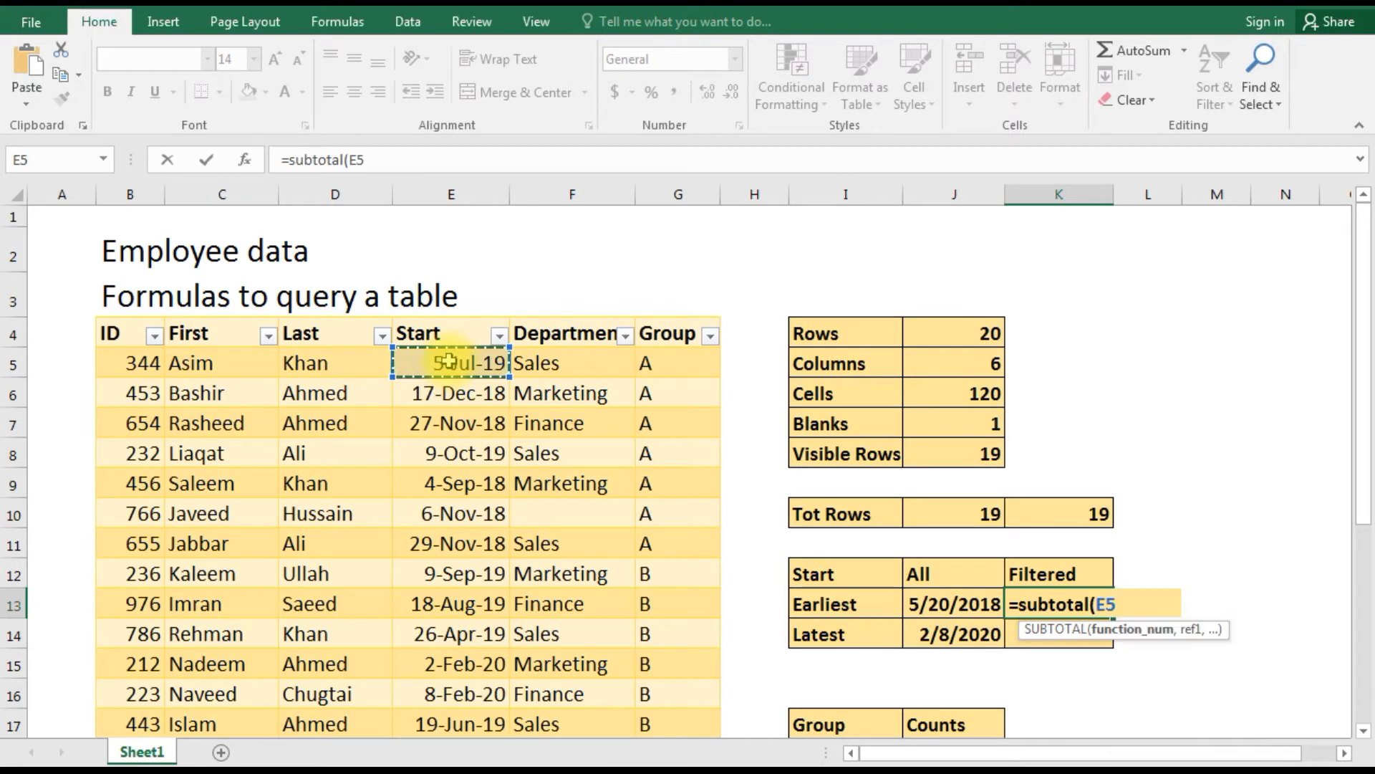
{"action": "key", "text": "BackSpace"}
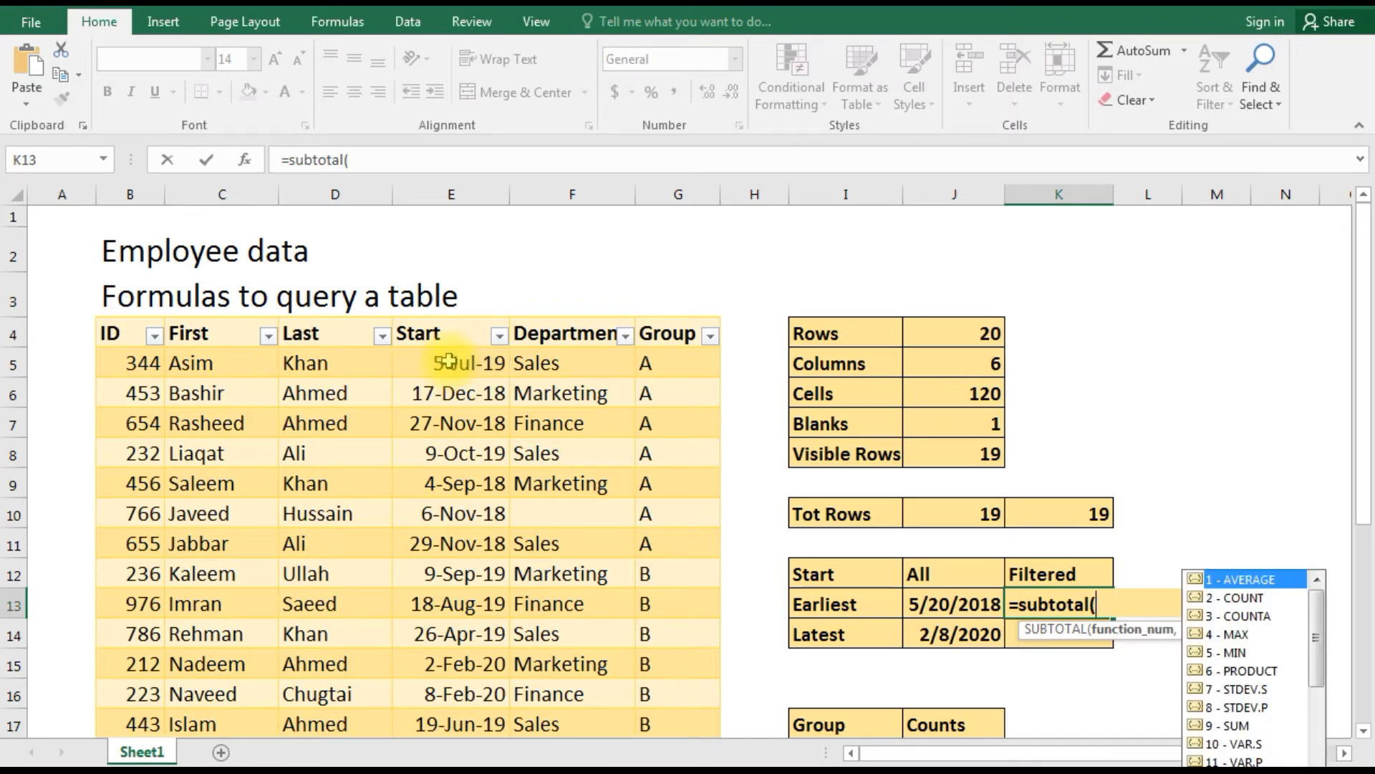
{"action": "left_click", "coordinate": [1232, 654]}
{"action": "double_click", "coordinate": [1232, 654]}
{"action": "type", "text": ","}
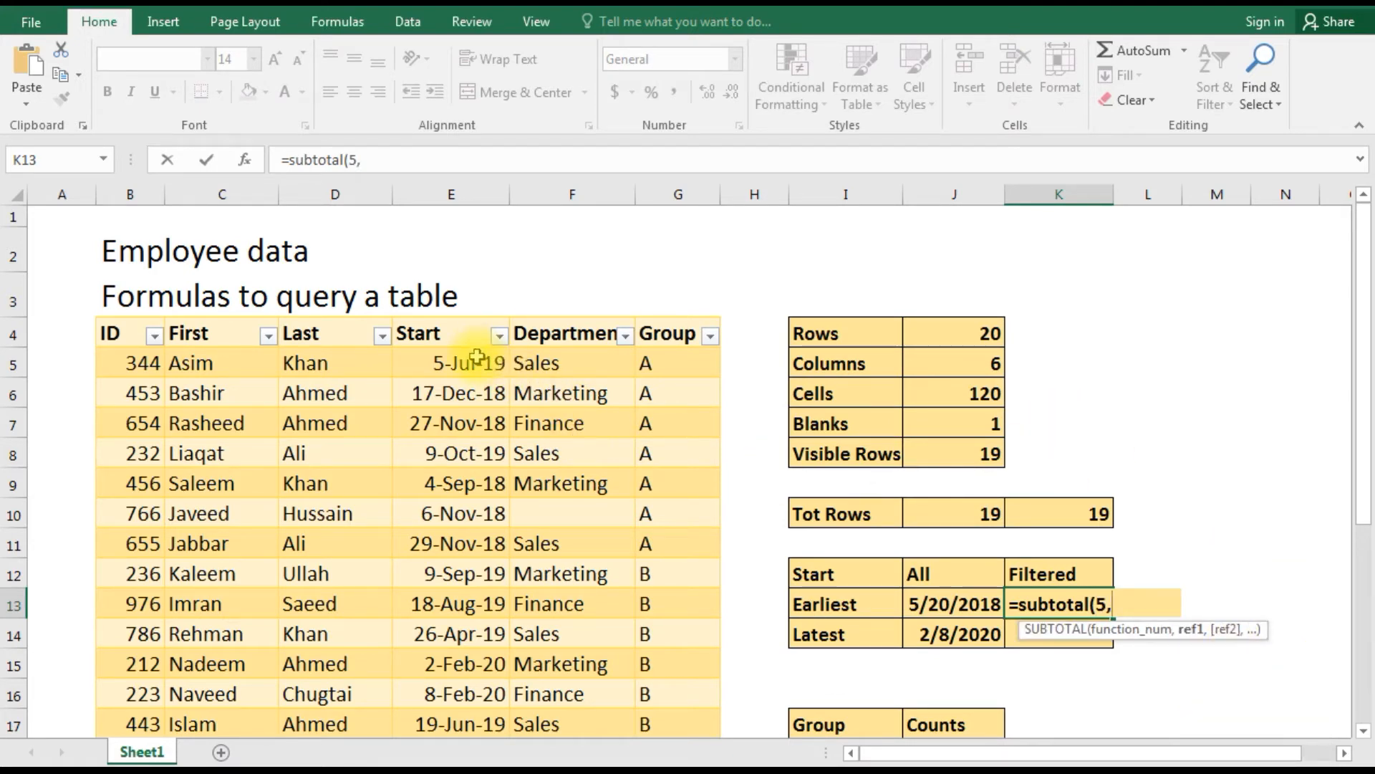
{"action": "left_click_drag", "start_coordinate": [477, 356], "coordinate": [490, 688]}
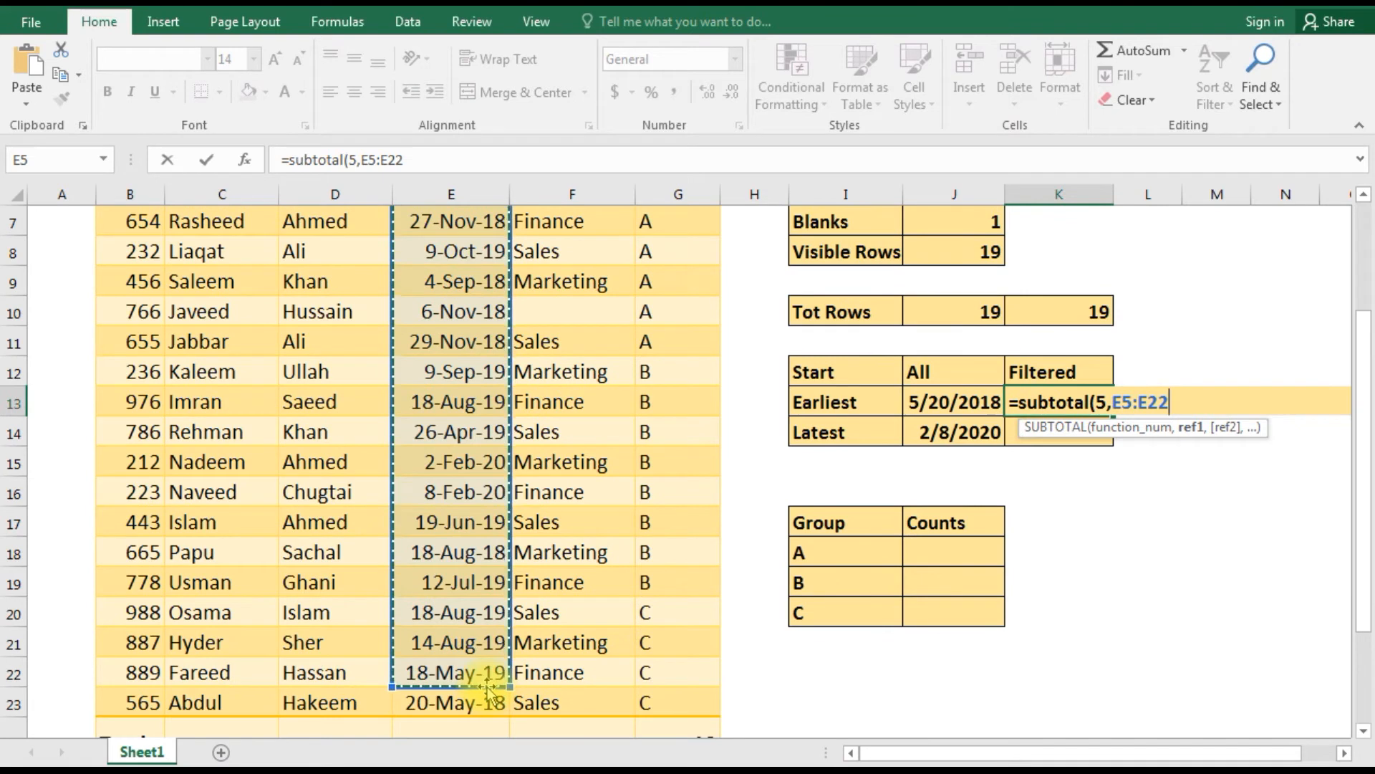
{"action": "key", "text": "Return"}
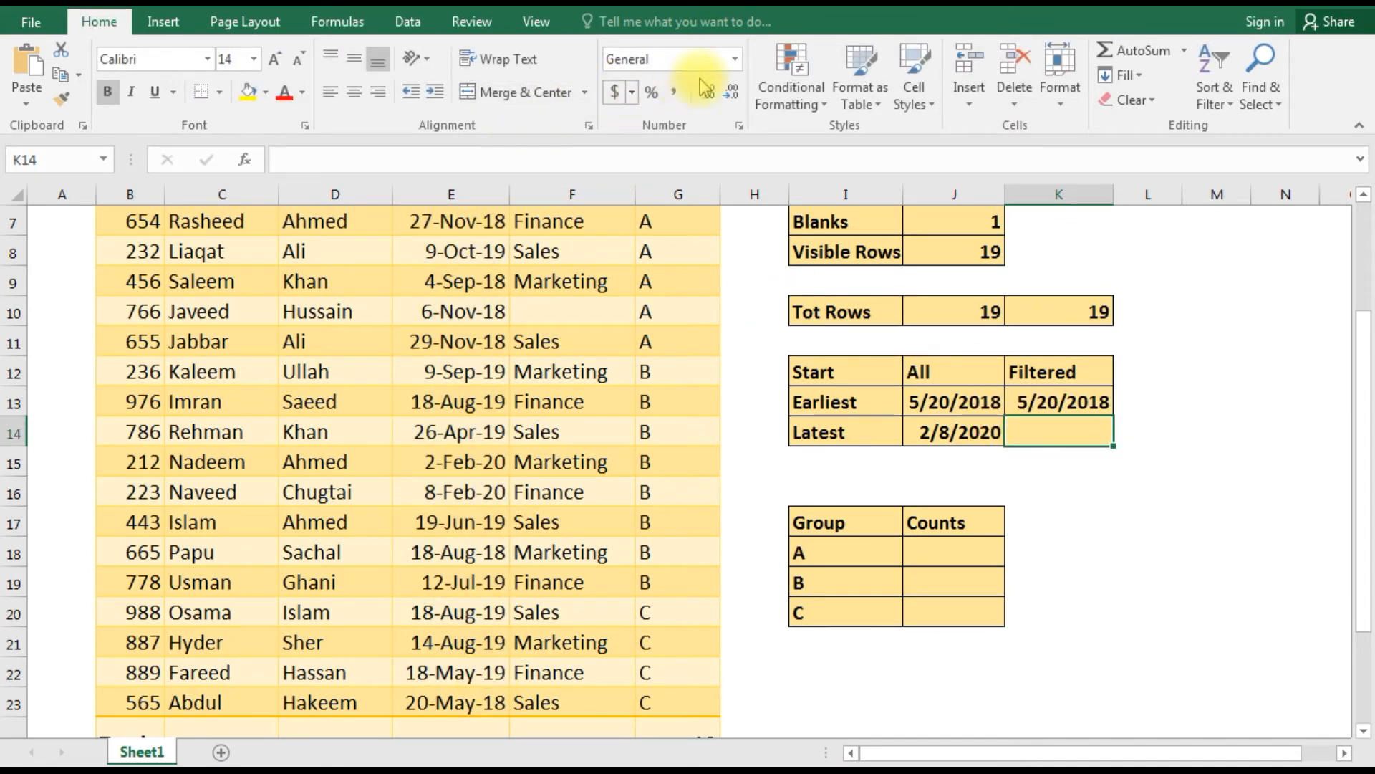
Format K14 as Short Date, enter =SUBTOTAL(4,Table1[Start]) for the latest filtered date, and compare its formula with J14.
{"action": "left_click", "coordinate": [736, 59]}
{"action": "left_click", "coordinate": [684, 285]}
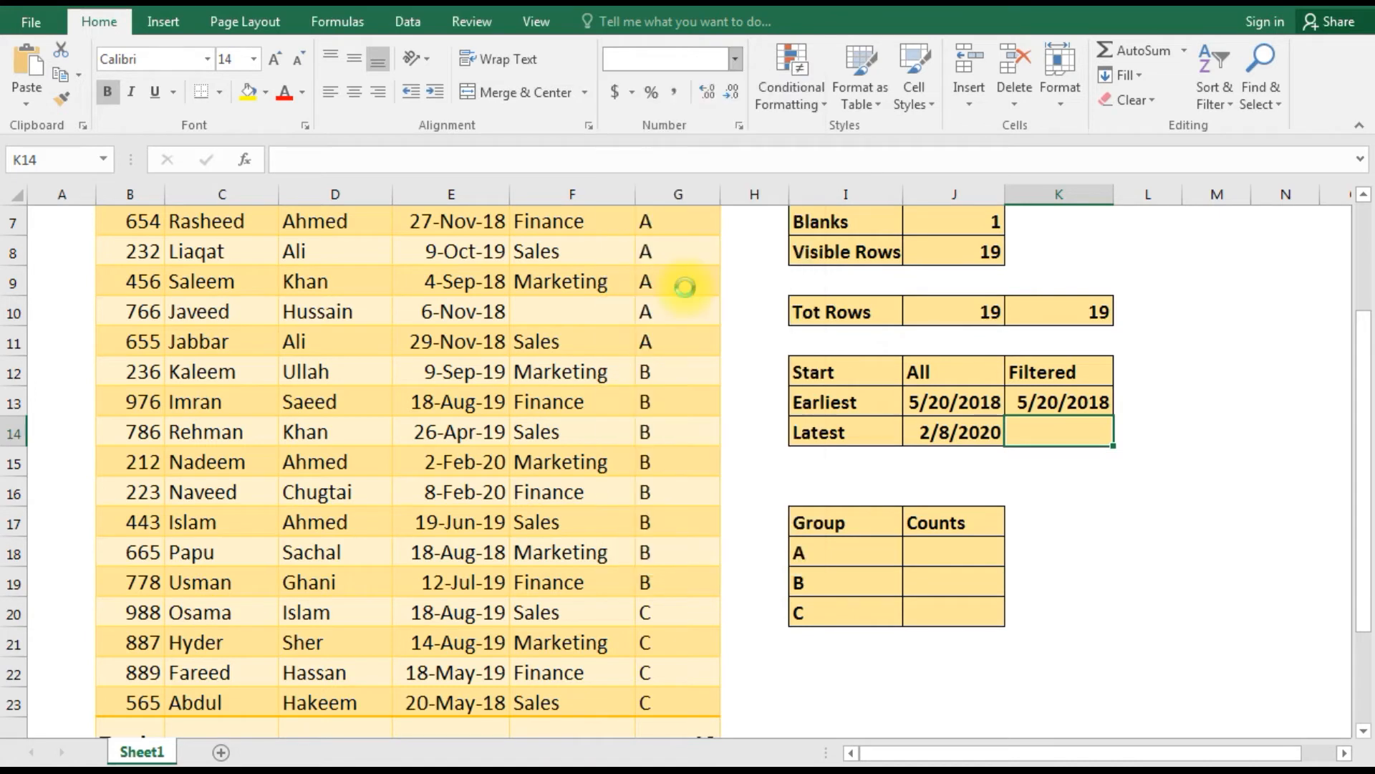
{"action": "type", "text": "="}
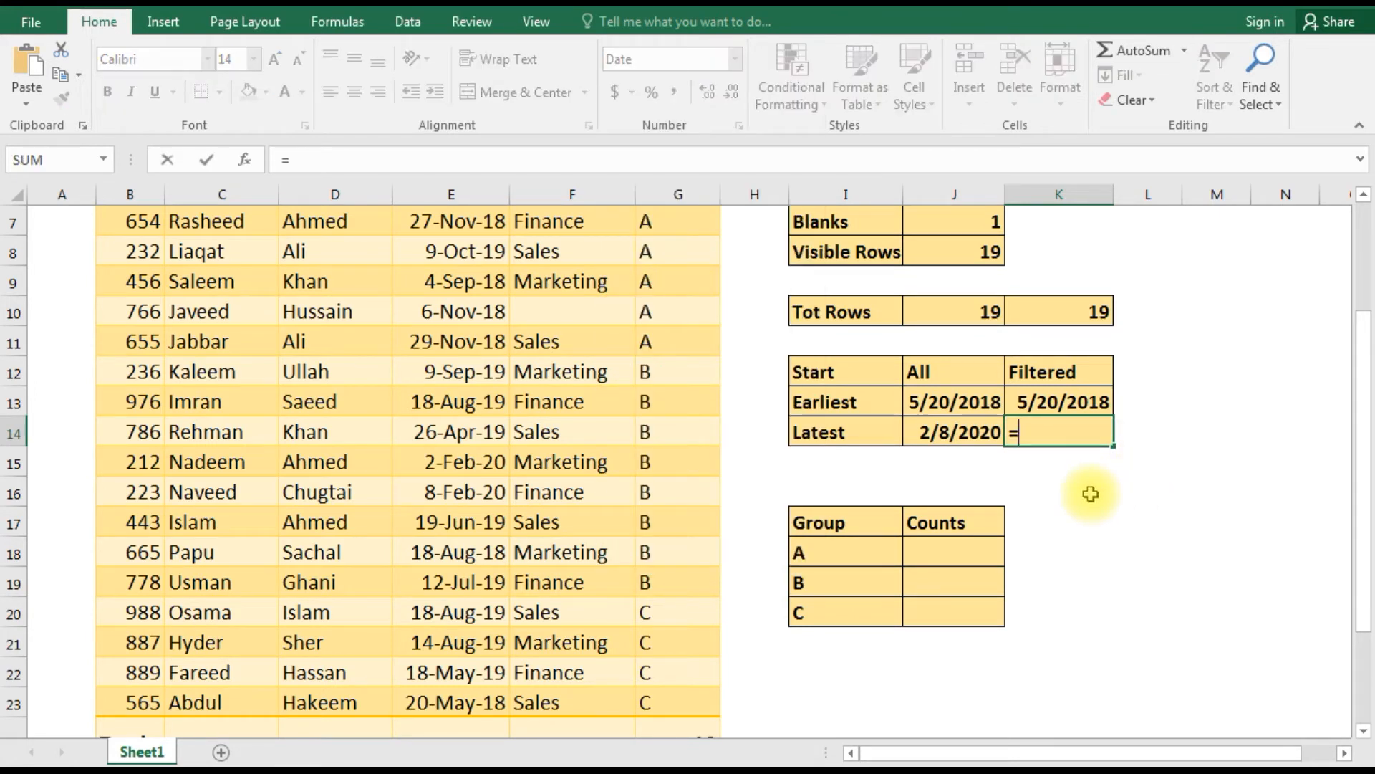
{"action": "type", "text": "sub"}
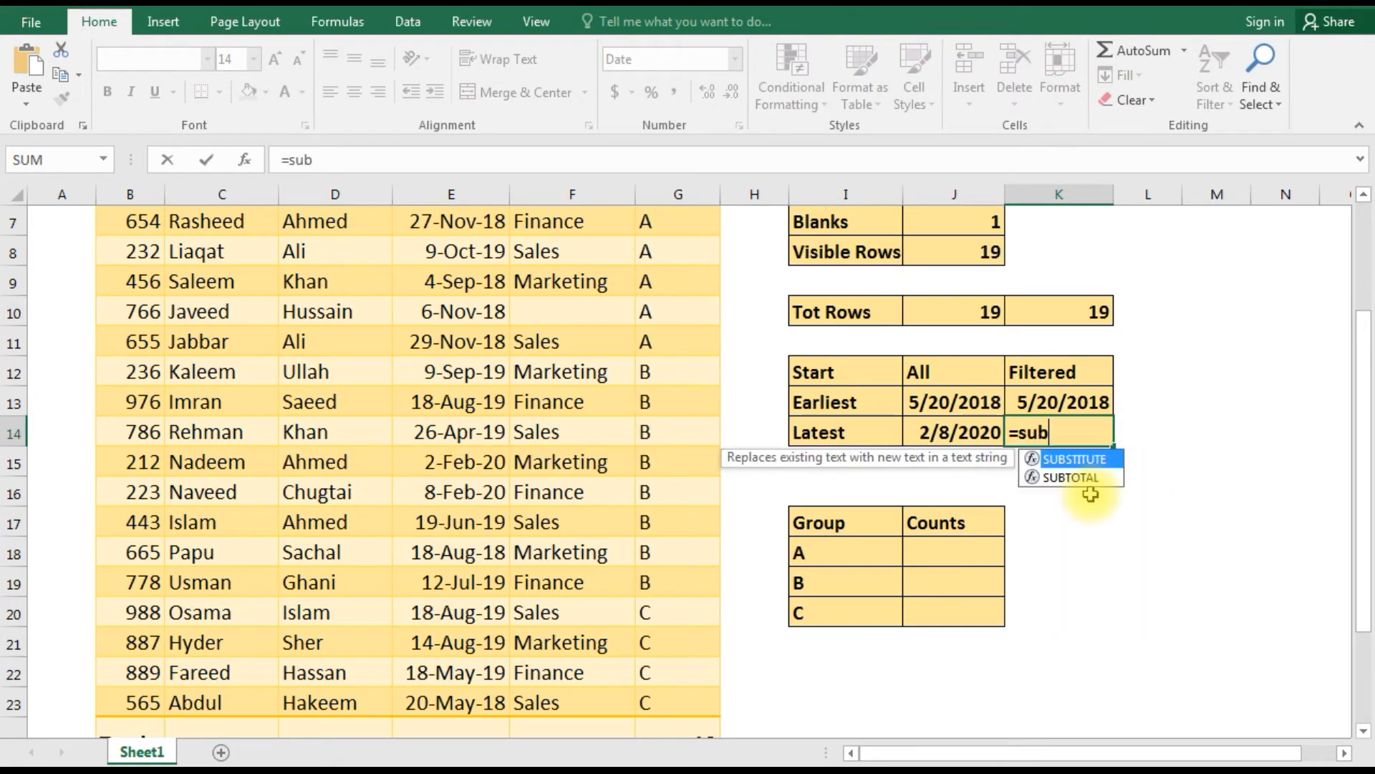
{"action": "type", "text": "toa"}
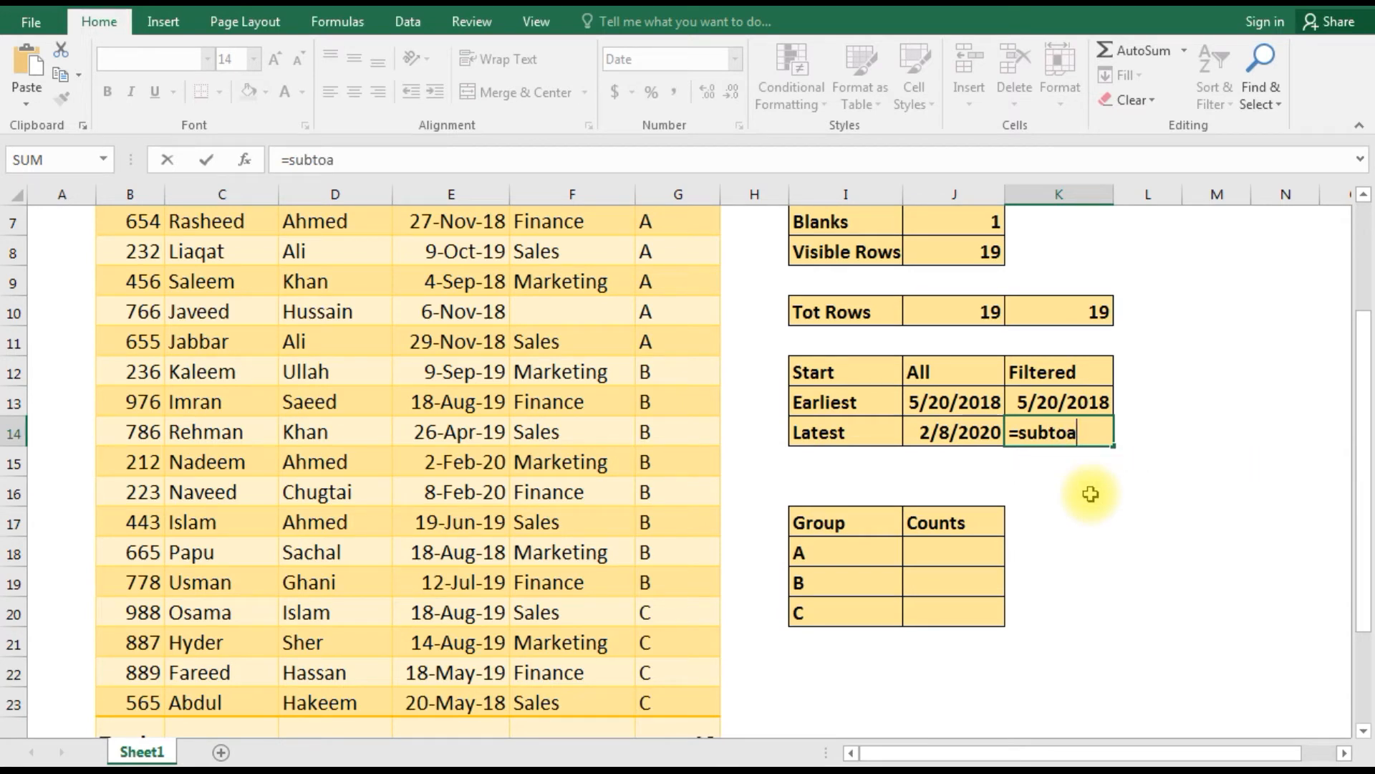
{"action": "key", "text": "BackSpace"}
{"action": "type", "text": "tal("}
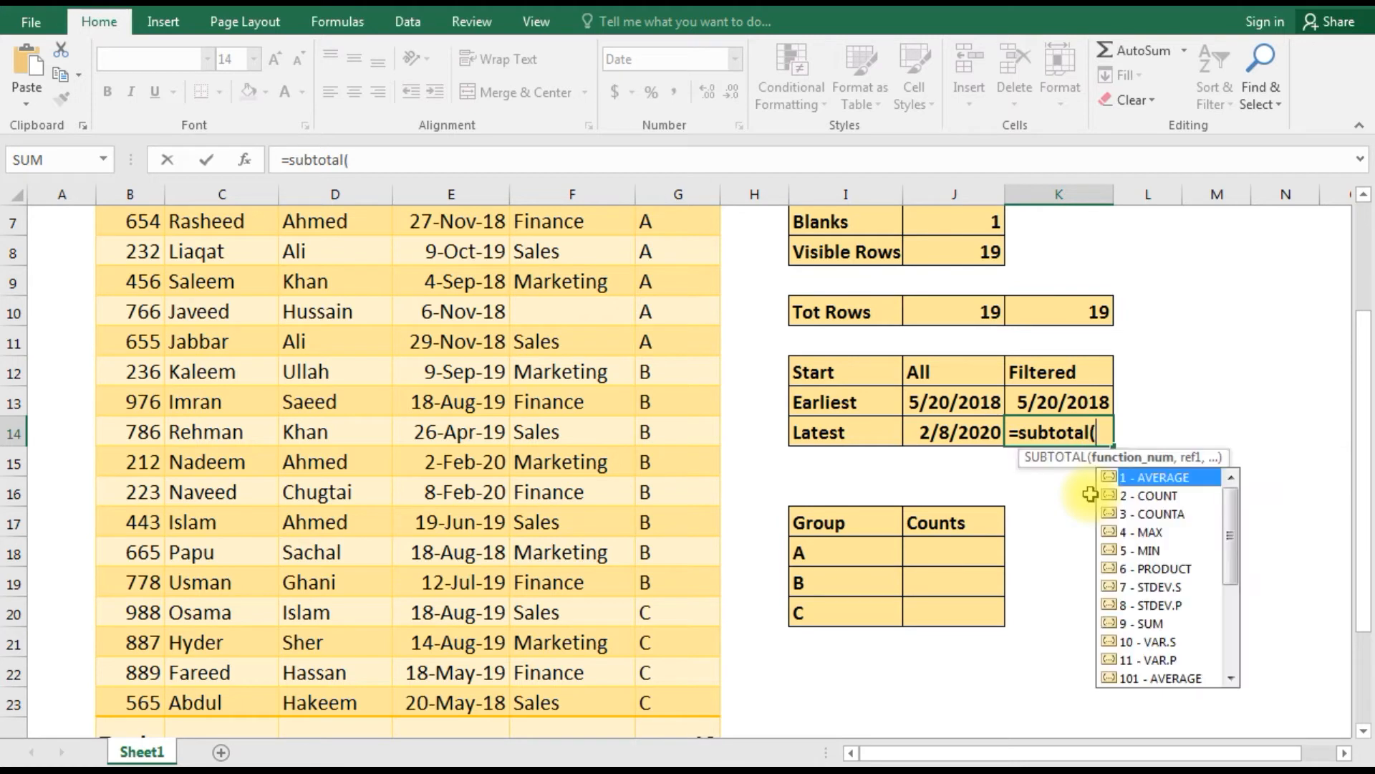
{"action": "double_click", "coordinate": [1131, 537]}
{"action": "type", "text": ","}
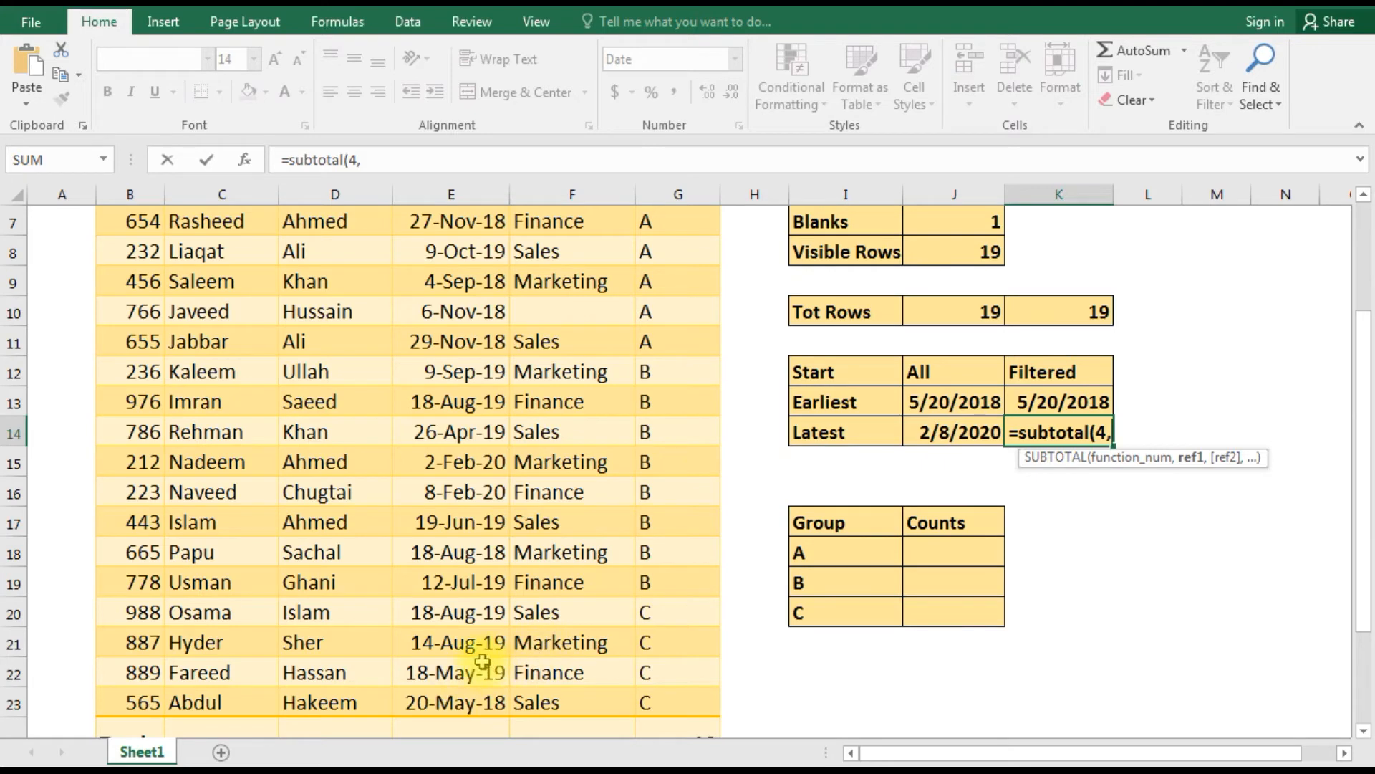
{"action": "scroll", "coordinate": [519, 530], "scroll_direction": "up", "scroll_amount": 2}
{"action": "left_click", "coordinate": [453, 363]}
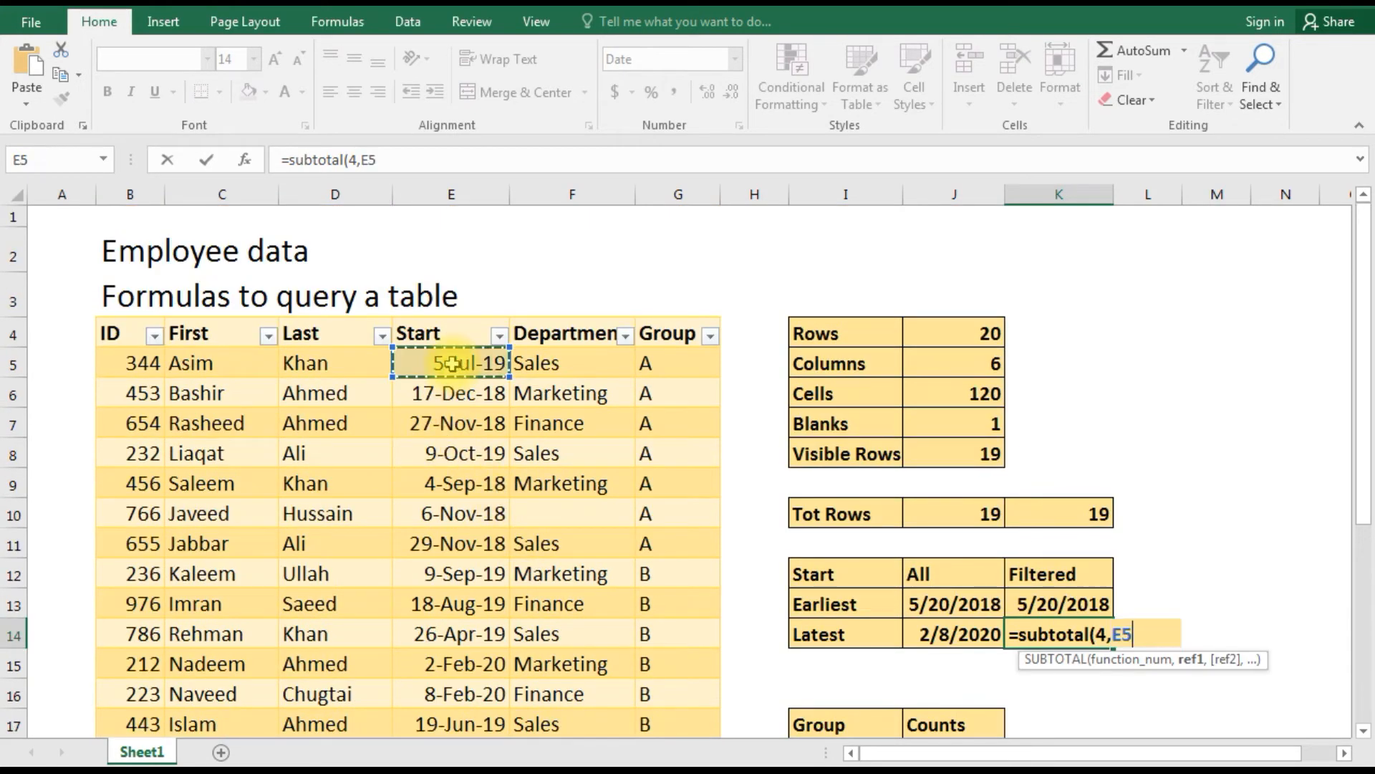
{"action": "key", "text": "shift+Down"}
{"action": "key", "text": "shift+Down"}
{"action": "key", "text": "shift+Down"}
{"action": "key", "text": "shift+Down"}
{"action": "key", "text": "shift+Down"}
{"action": "key", "text": "shift+Down"}
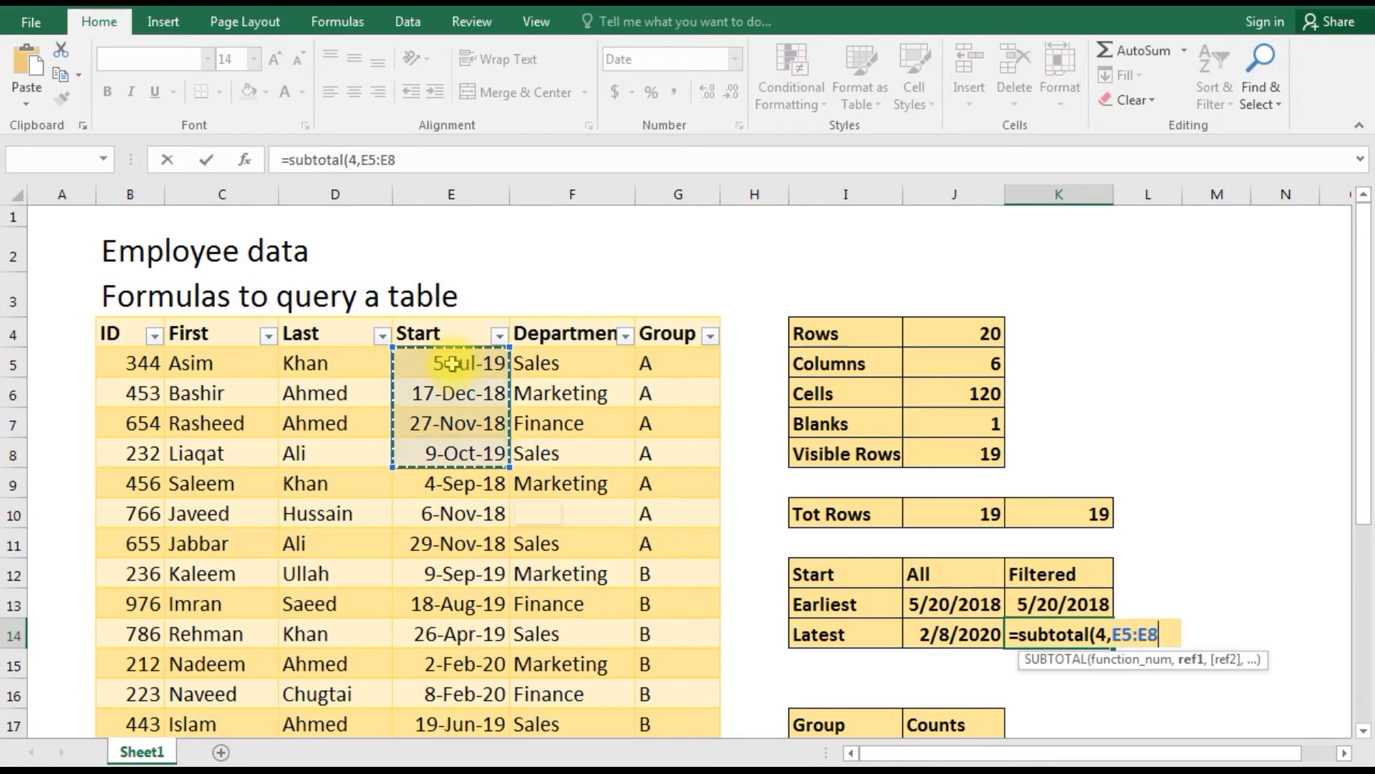
{"action": "key", "text": "ctrl+shift+Down"}
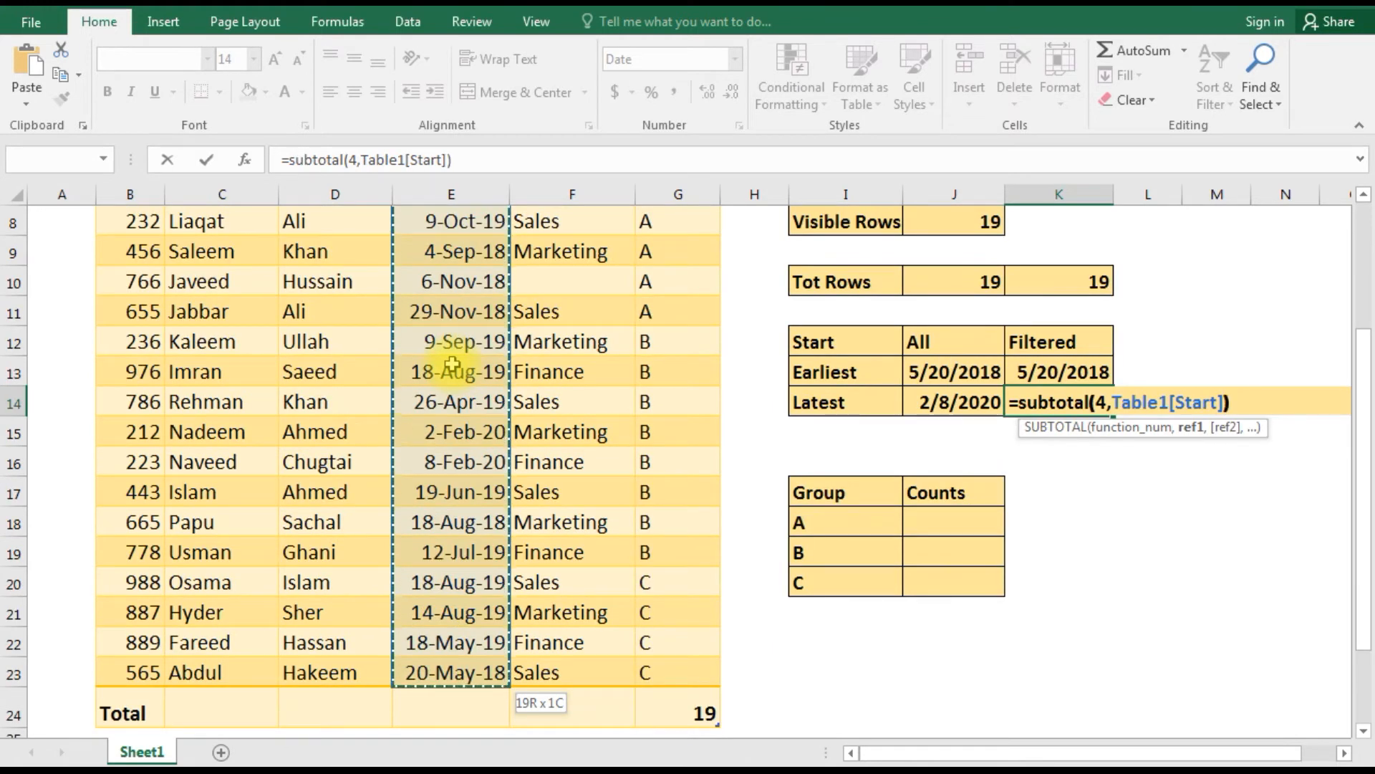
{"action": "key", "text": "Return"}
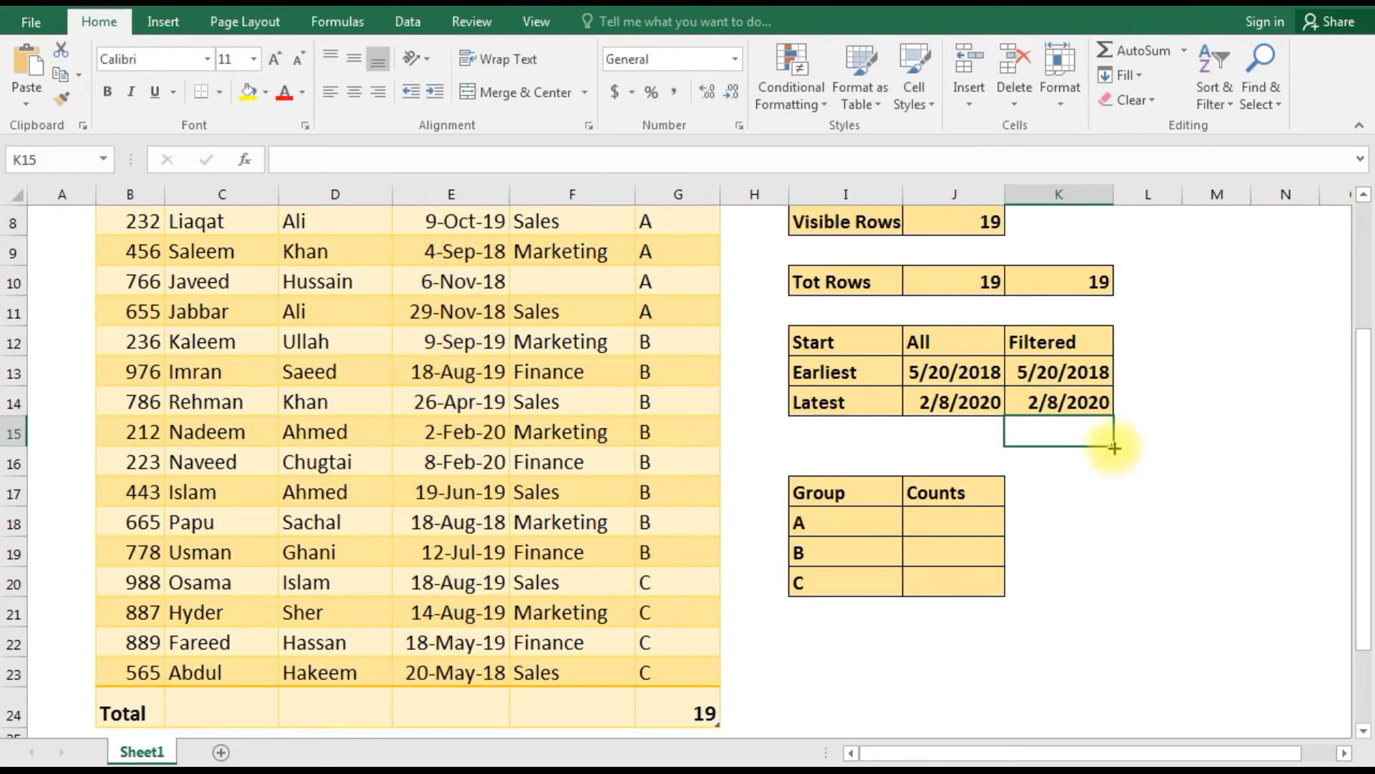
{"action": "left_click", "coordinate": [1001, 402]}
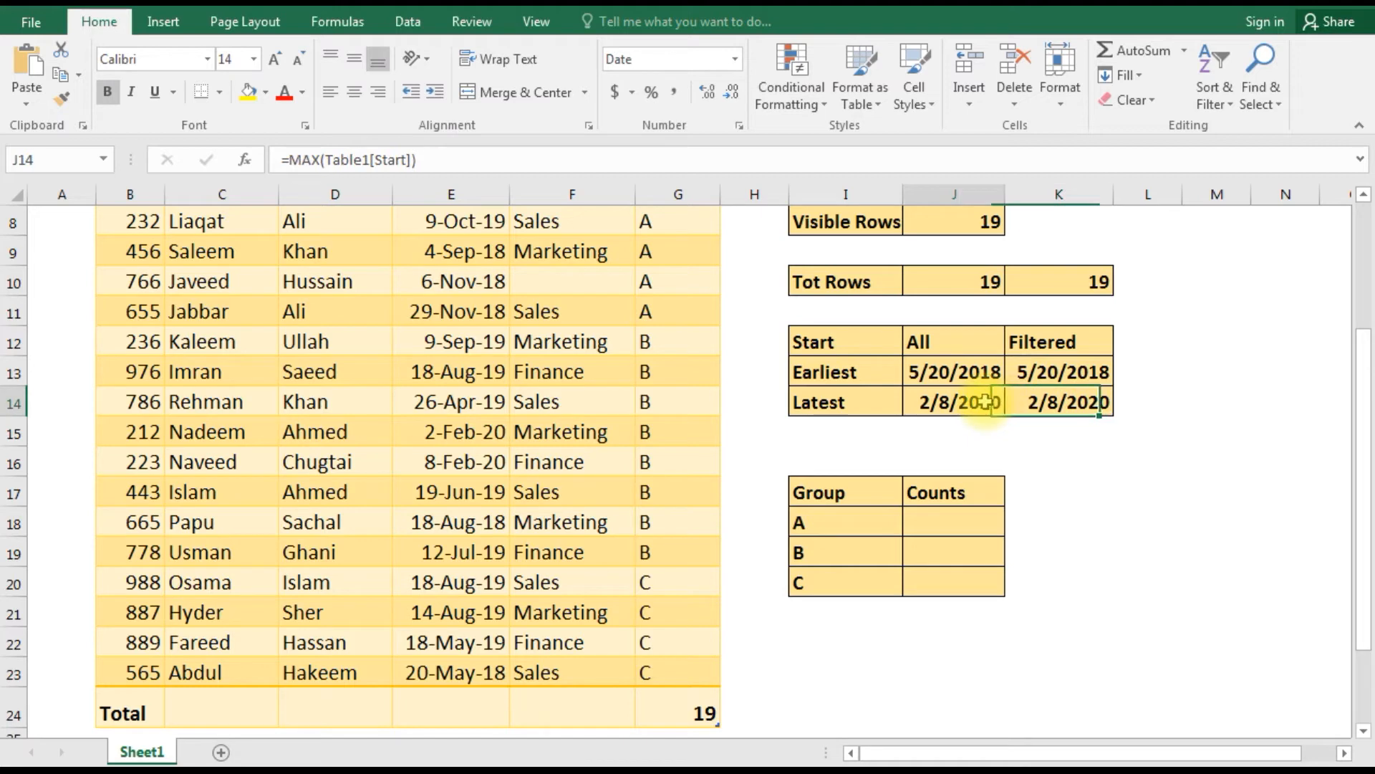
{"action": "left_click", "coordinate": [1090, 401]}
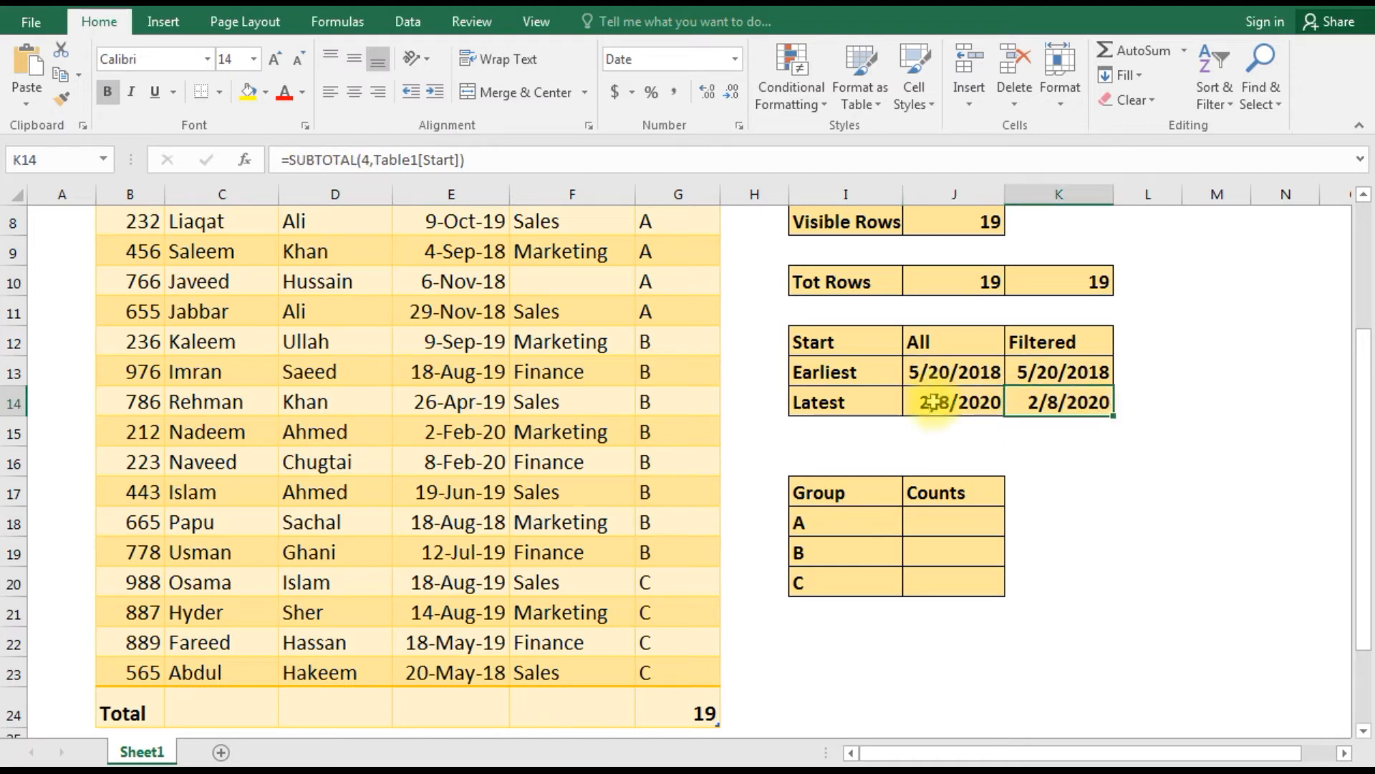
Try filtering the table's Group column by unchecking group A.
{"action": "scroll", "coordinate": [708, 377], "scroll_direction": "up", "scroll_amount": 3}
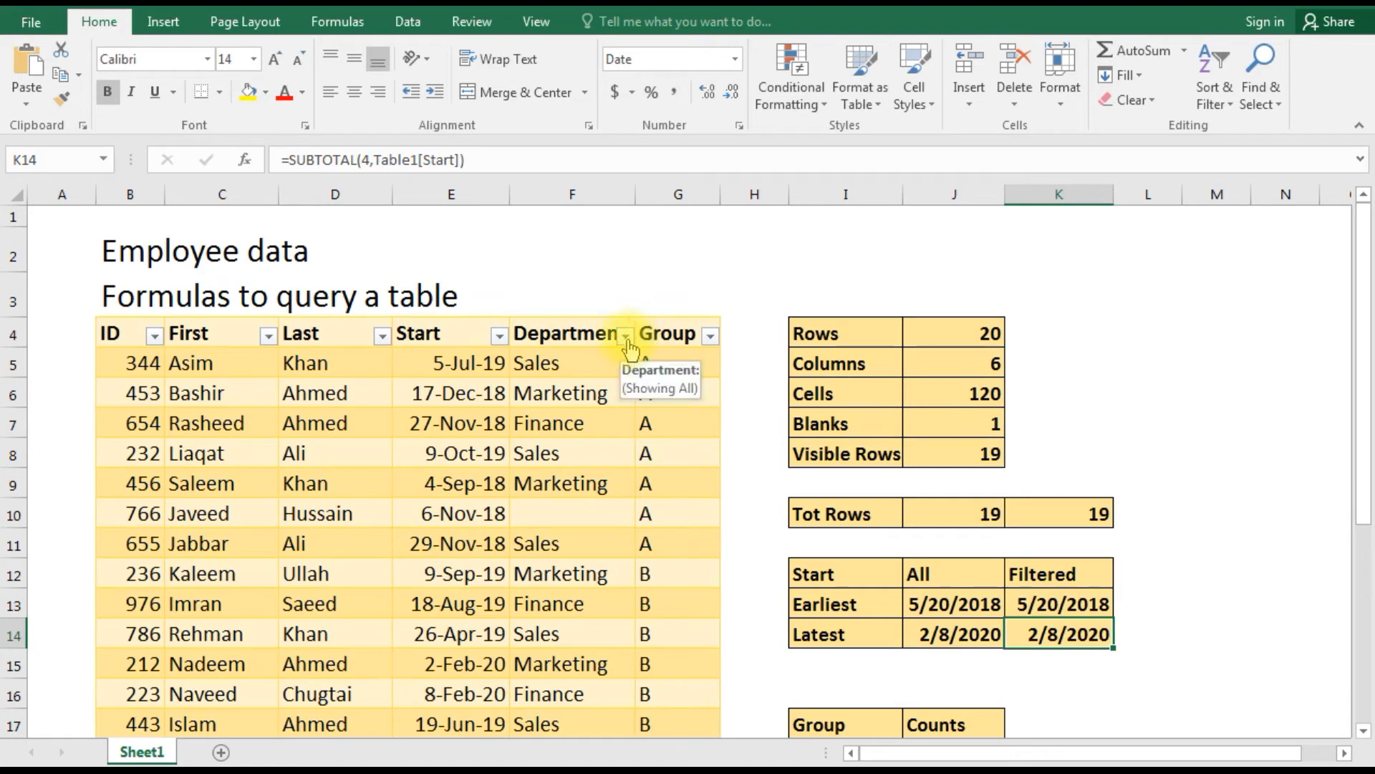
{"action": "left_click", "coordinate": [709, 337]}
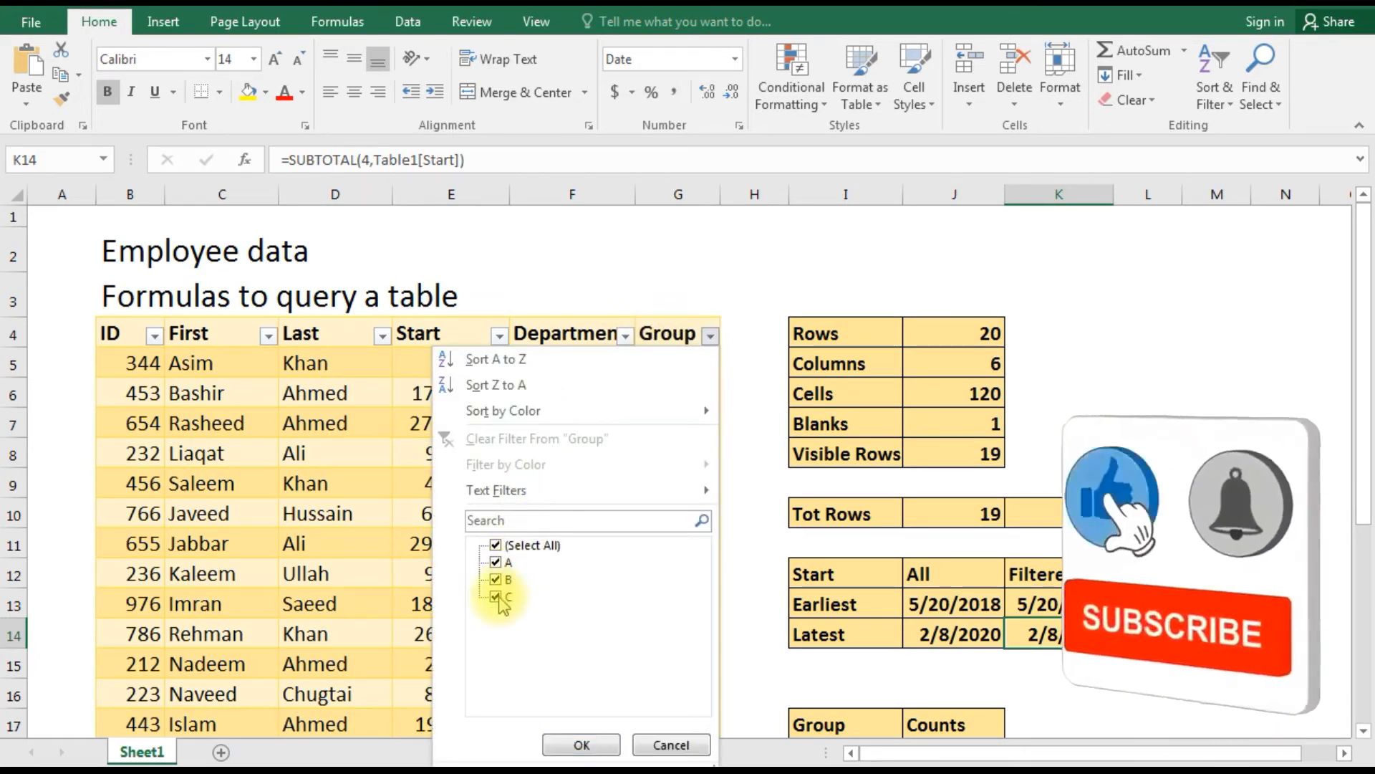
{"action": "left_click", "coordinate": [496, 563]}
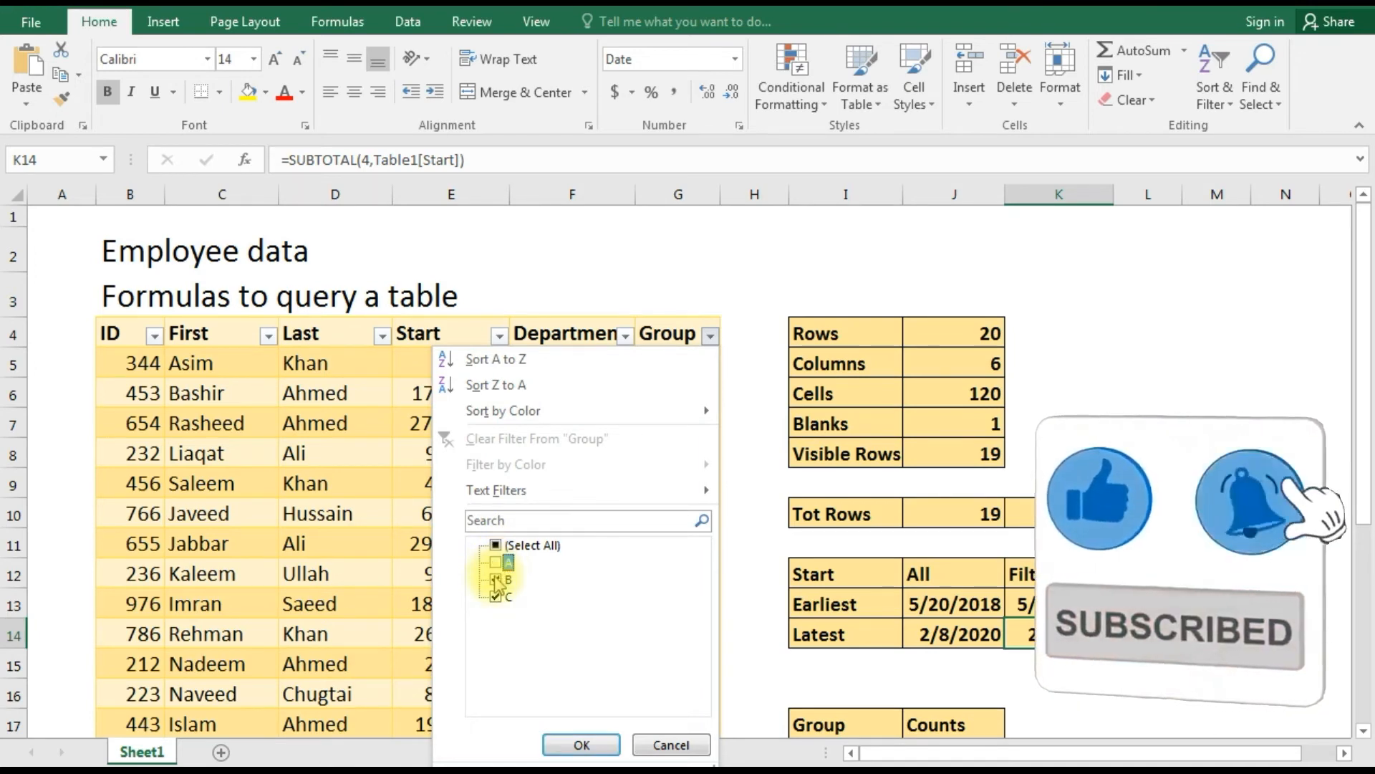
{"action": "left_click", "coordinate": [579, 747]}
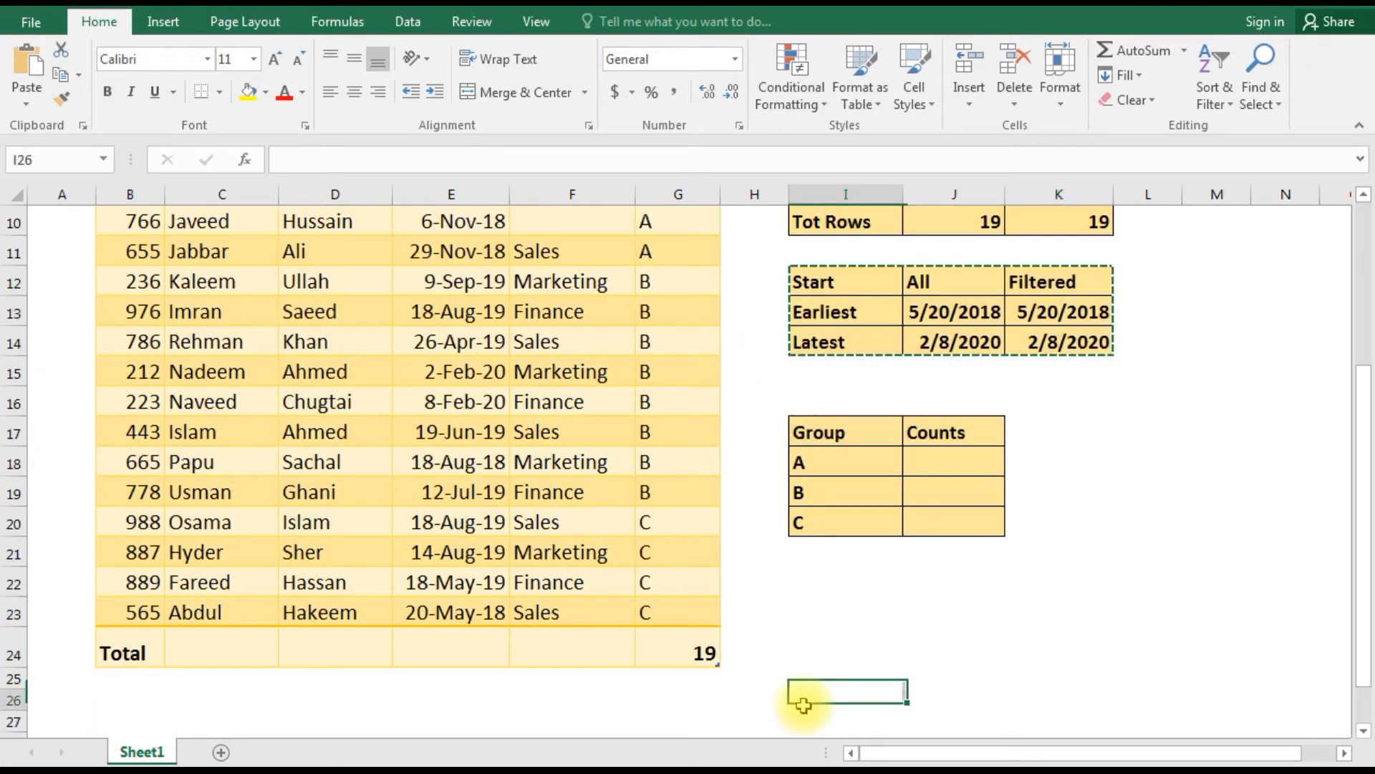
Paste the cut Start date block below the table, with its first cell in I26.
{"action": "right_click", "coordinate": [807, 705]}
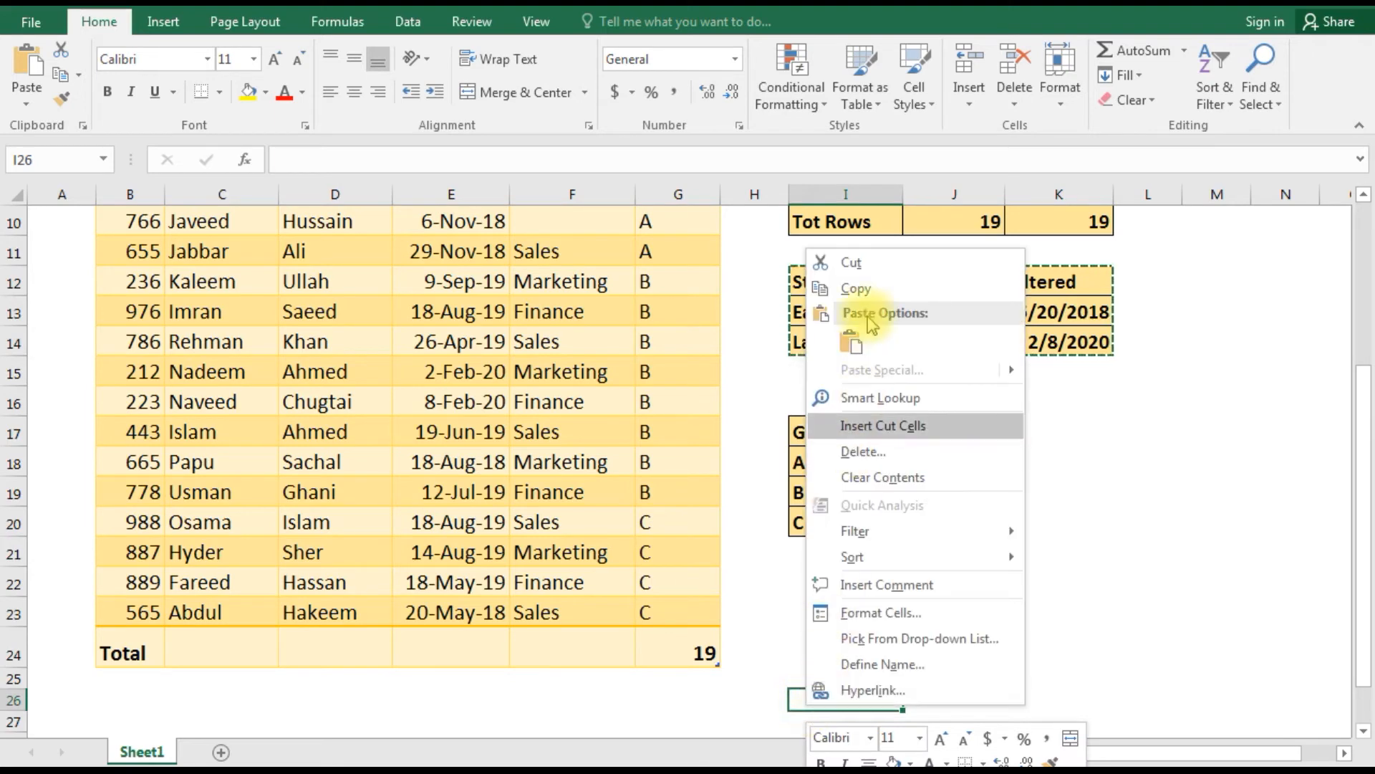
{"action": "left_click", "coordinate": [853, 345]}
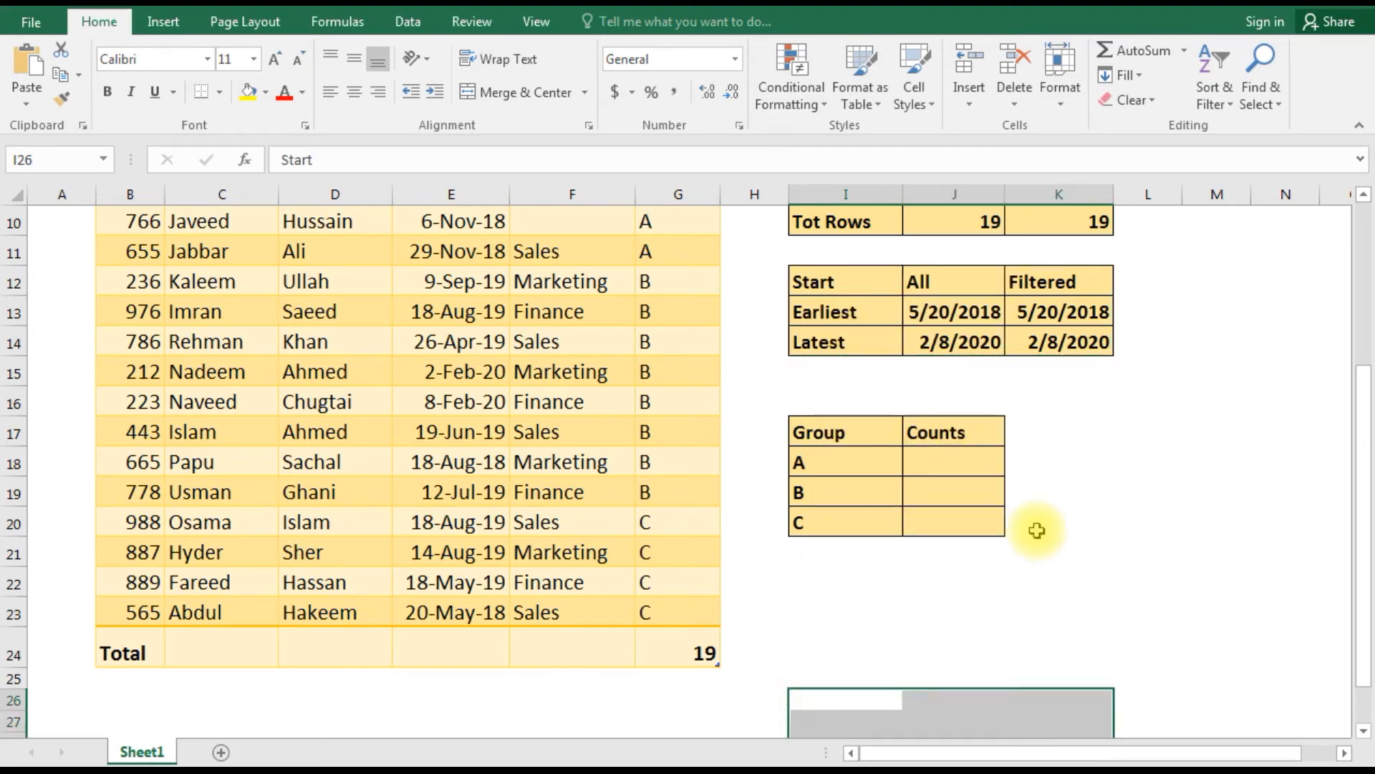
{"action": "scroll", "coordinate": [1033, 530], "scroll_direction": "down", "scroll_amount": 2}
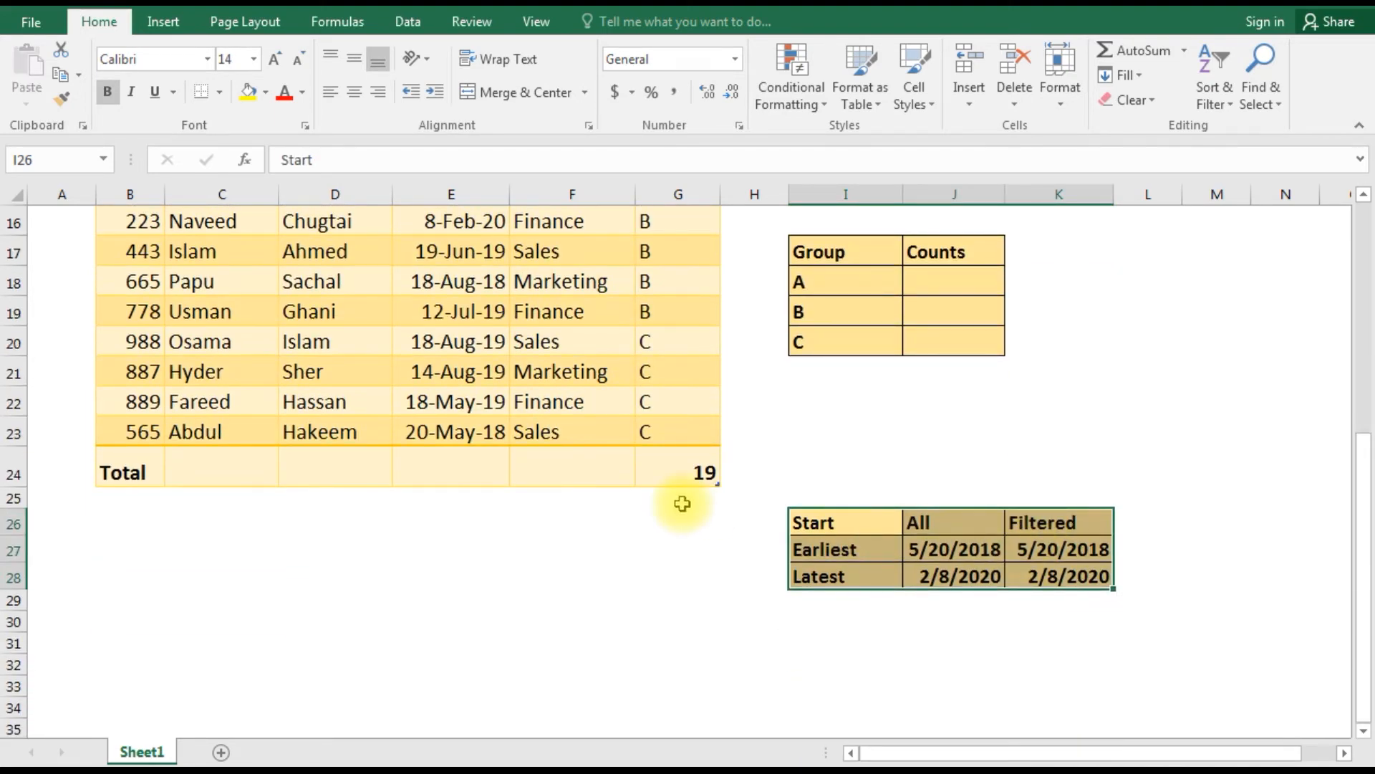
Filter the Group column to show only group A and check the filtered earliest and latest dates, including the formula in K28.
{"action": "scroll", "coordinate": [681, 500], "scroll_direction": "up", "scroll_amount": 5}
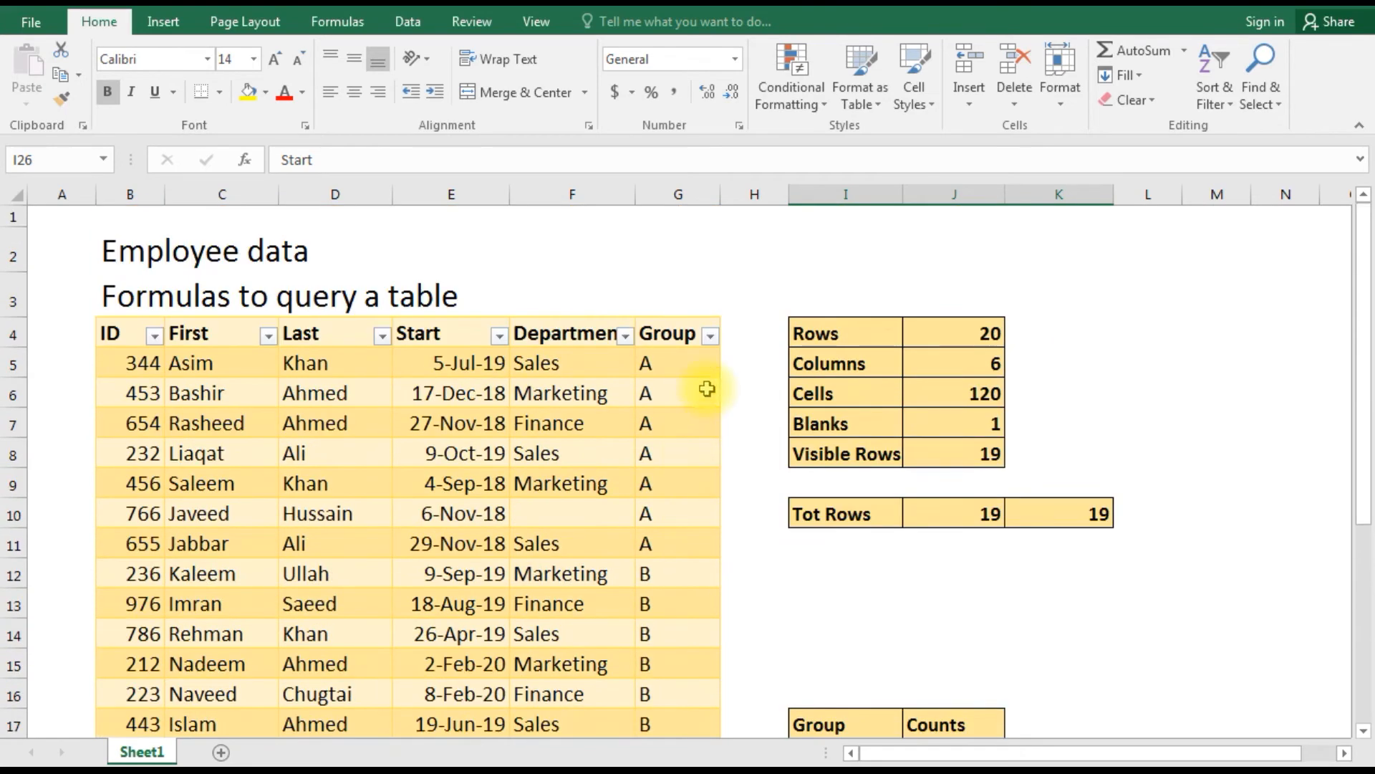
{"action": "left_click", "coordinate": [710, 335]}
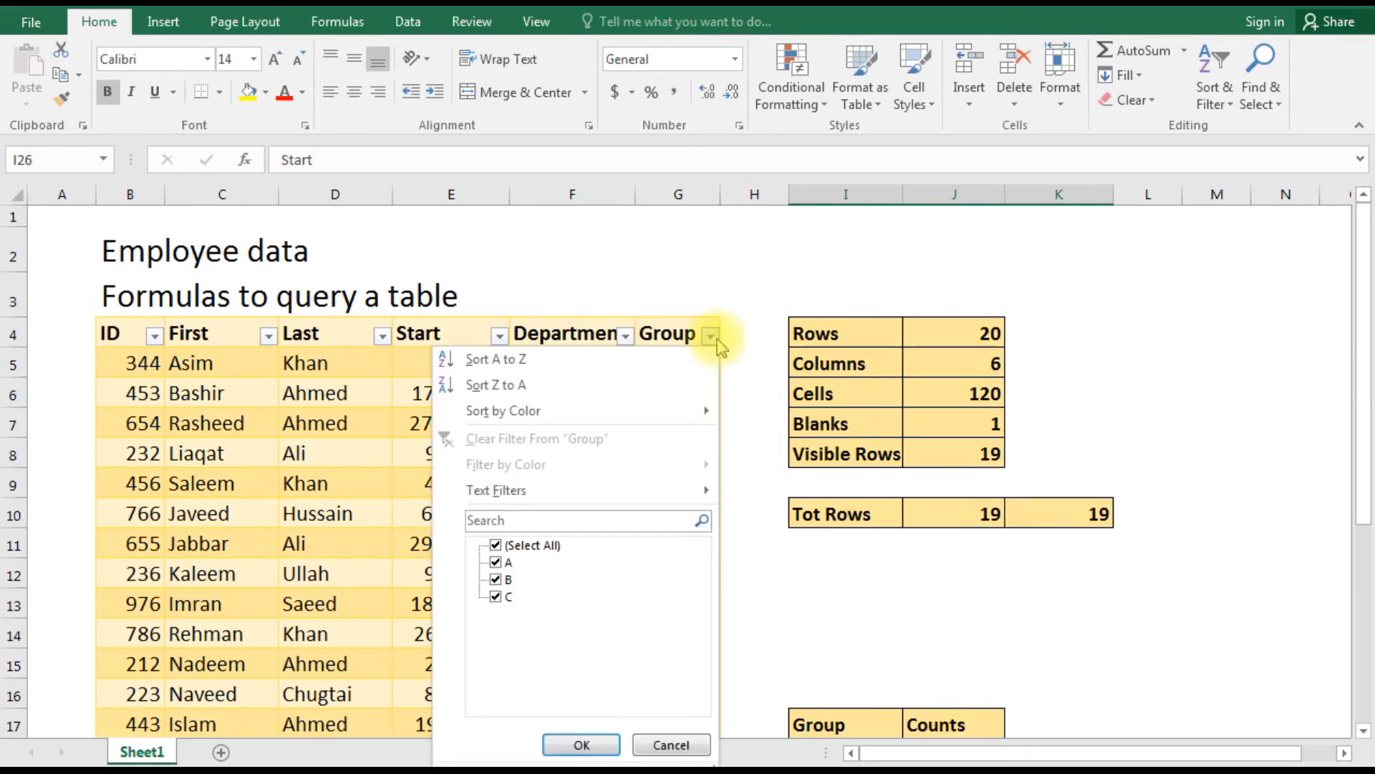
{"action": "left_click", "coordinate": [496, 598]}
{"action": "left_click", "coordinate": [581, 744]}
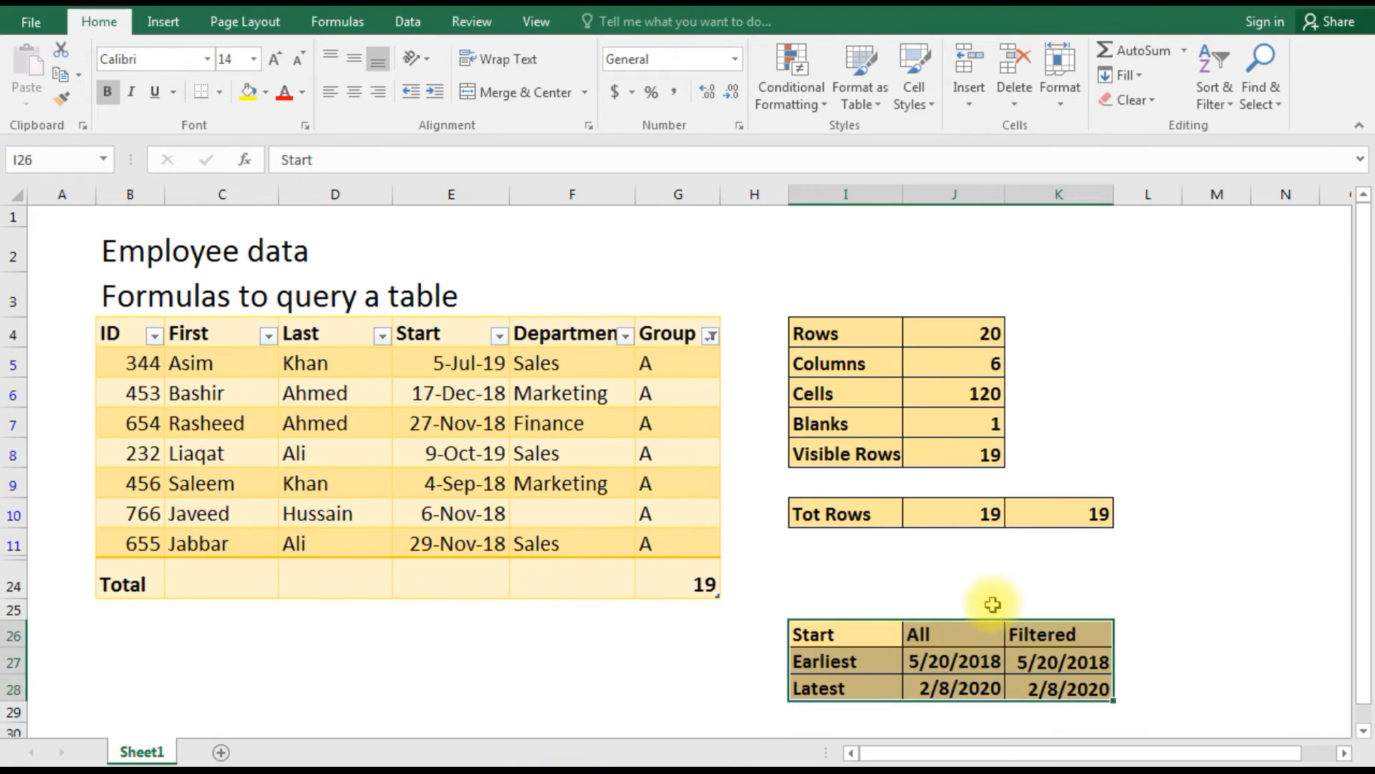
{"action": "scroll", "coordinate": [1026, 682], "scroll_direction": "down", "scroll_amount": 3}
{"action": "key", "text": "ctrl+v"}
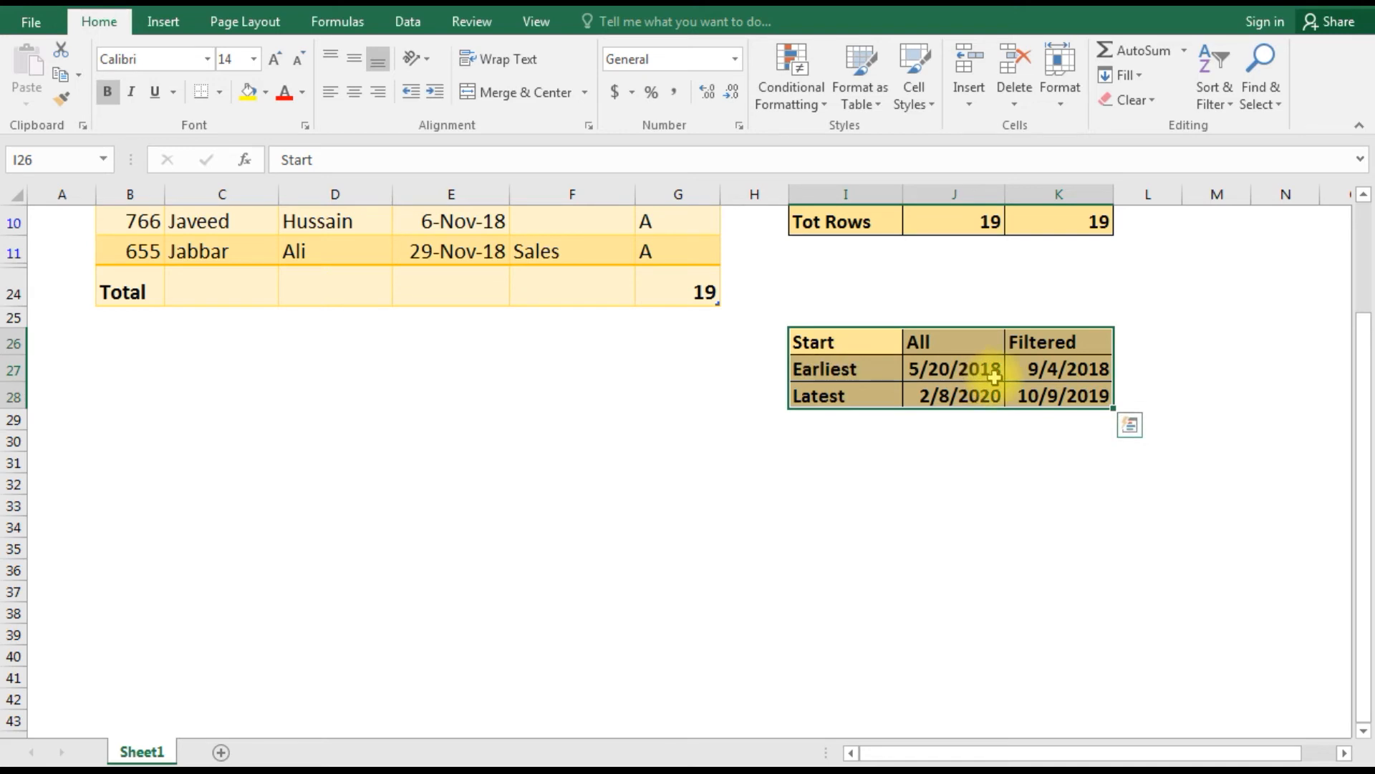
{"action": "left_click", "coordinate": [1068, 395]}
{"action": "scroll", "coordinate": [1059, 393], "scroll_direction": "up", "scroll_amount": 3}
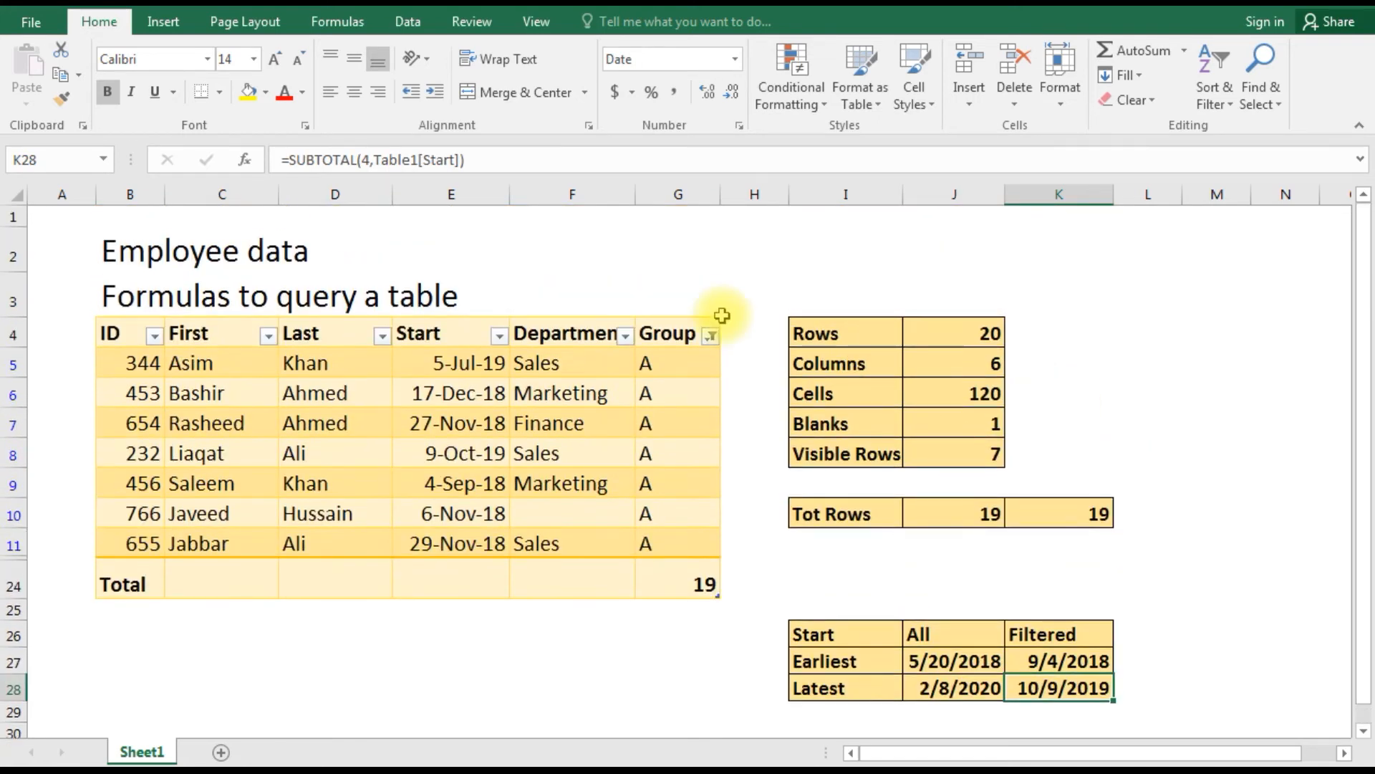
Reselect groups B and C in the Group filter to show all table rows again.
{"action": "left_click", "coordinate": [710, 335]}
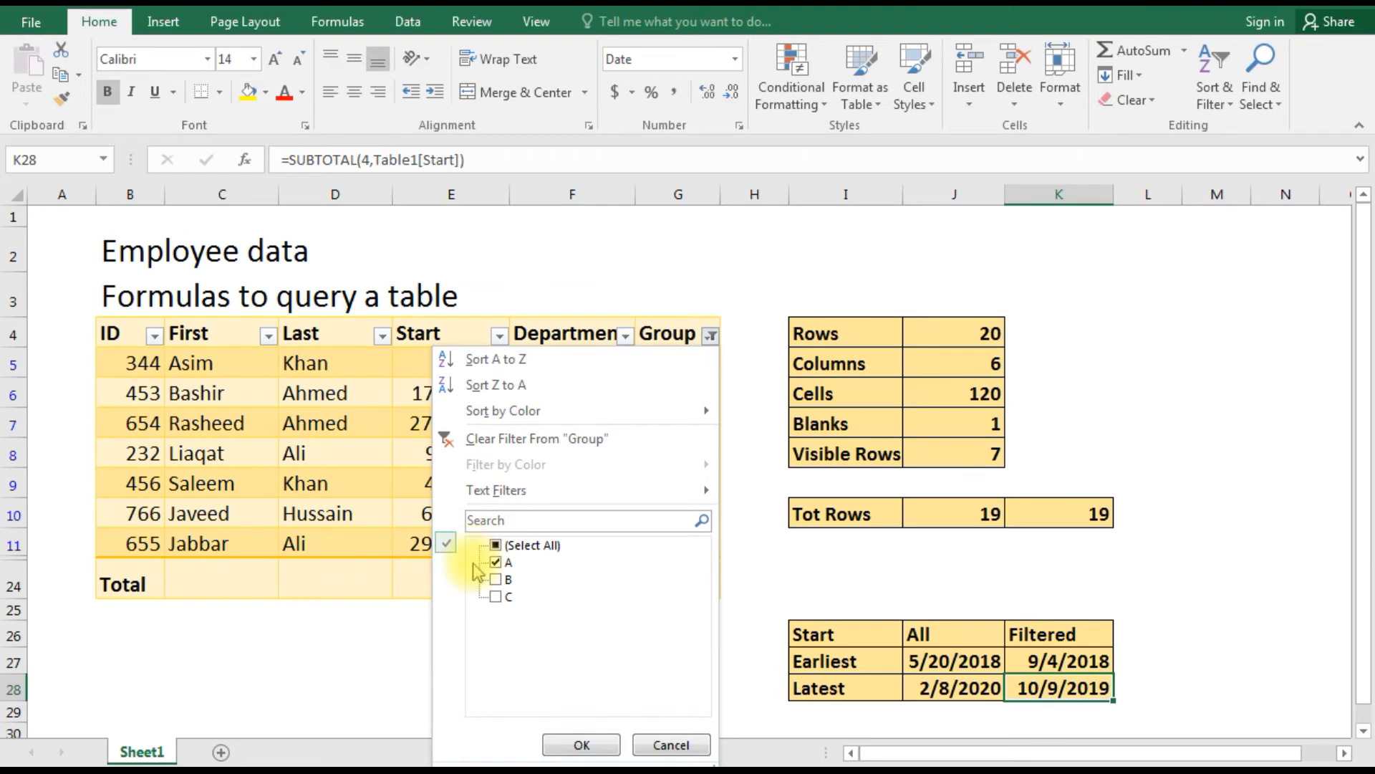
{"action": "left_click", "coordinate": [497, 596]}
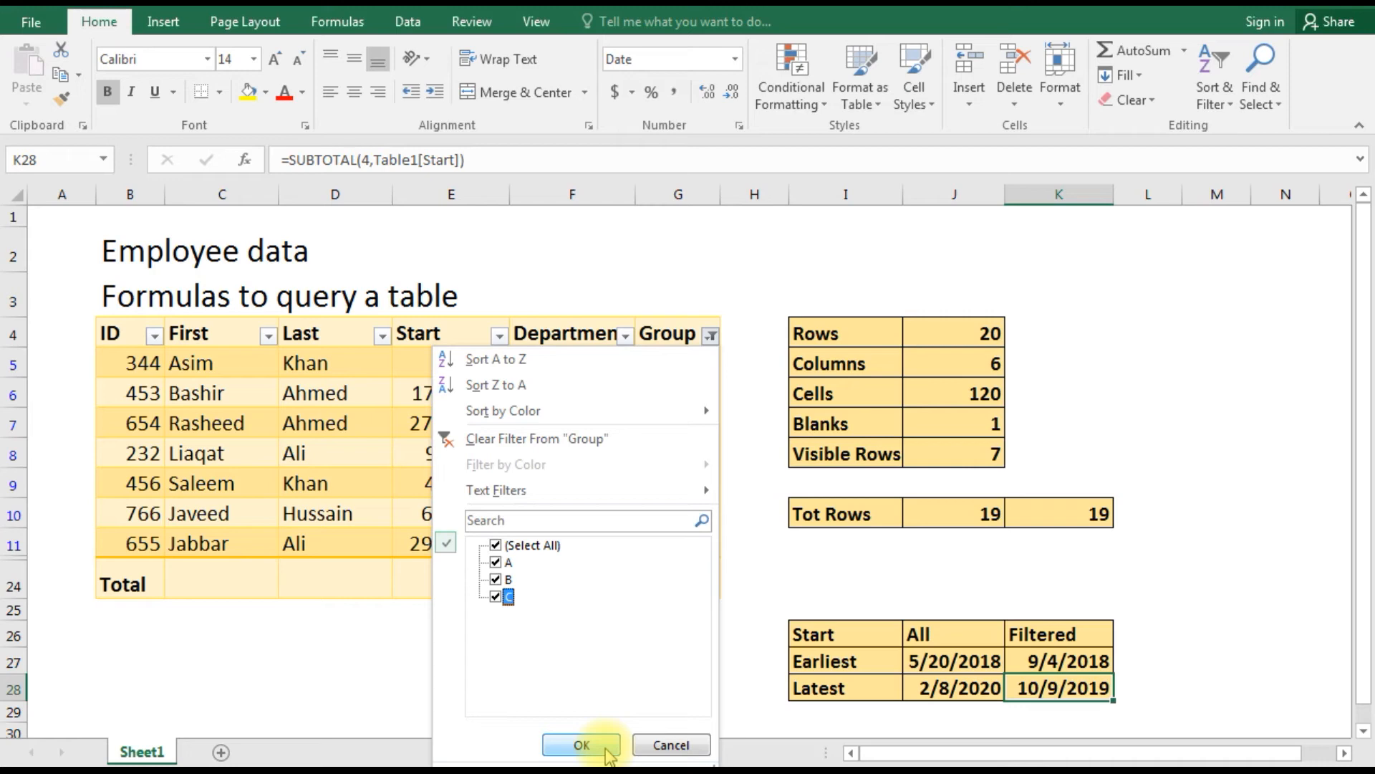
{"action": "left_click", "coordinate": [581, 746]}
Move the Start date block from I26:K28 back to I12:K14.
{"action": "scroll", "coordinate": [776, 583], "scroll_direction": "down", "scroll_amount": 4}
{"action": "left_click_drag", "start_coordinate": [823, 612], "coordinate": [1083, 663]}
{"action": "right_click", "coordinate": [1031, 649]}
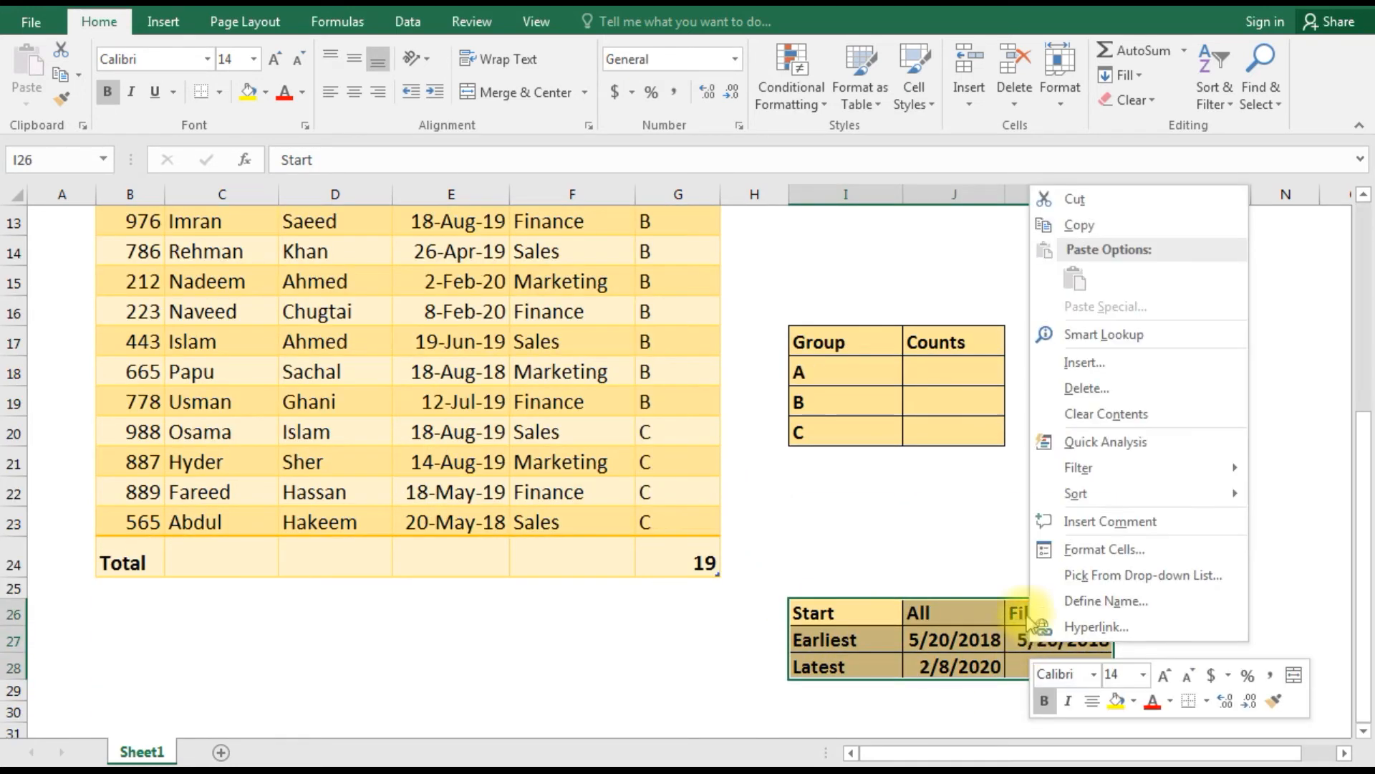
{"action": "left_click", "coordinate": [1084, 201]}
{"action": "scroll", "coordinate": [881, 393], "scroll_direction": "up", "scroll_amount": 4}
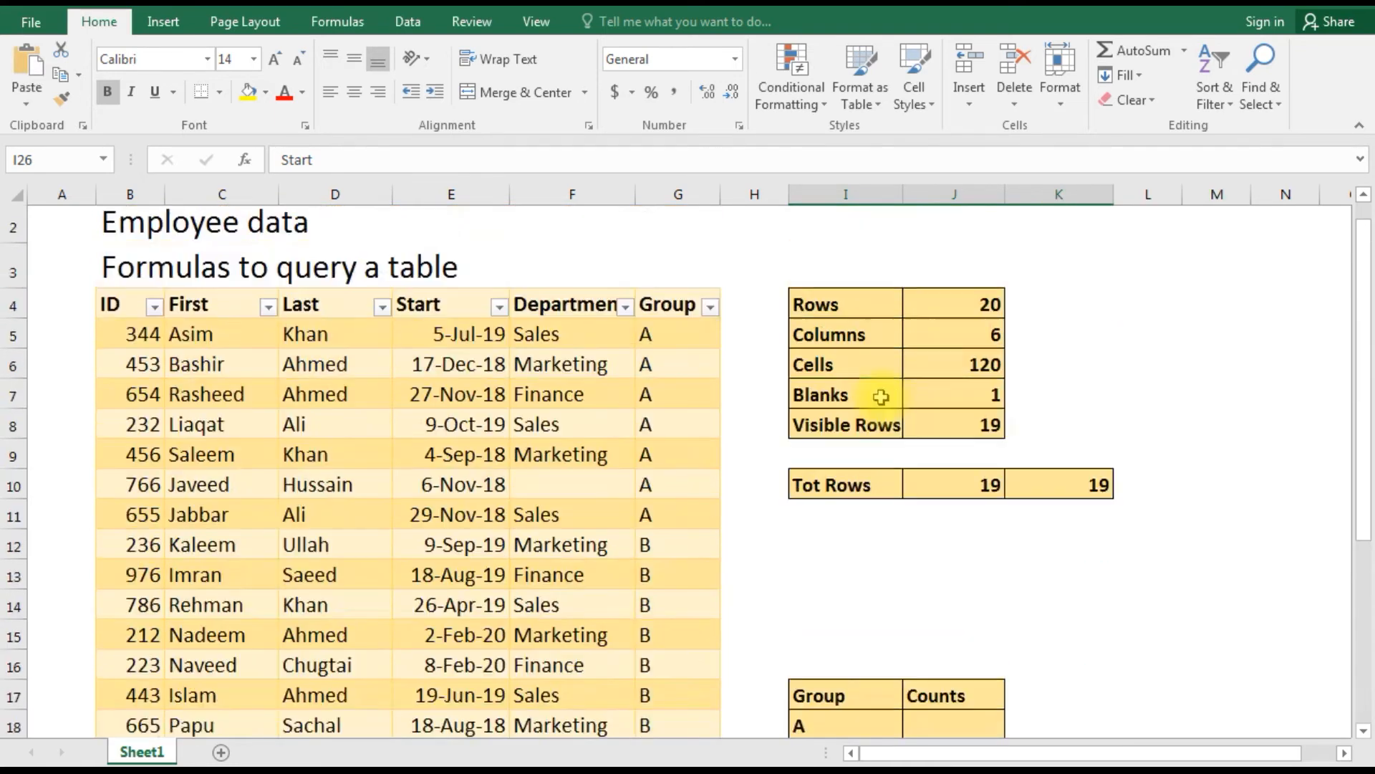
{"action": "left_click", "coordinate": [810, 591]}
{"action": "left_click", "coordinate": [815, 560]}
{"action": "right_click", "coordinate": [814, 562]}
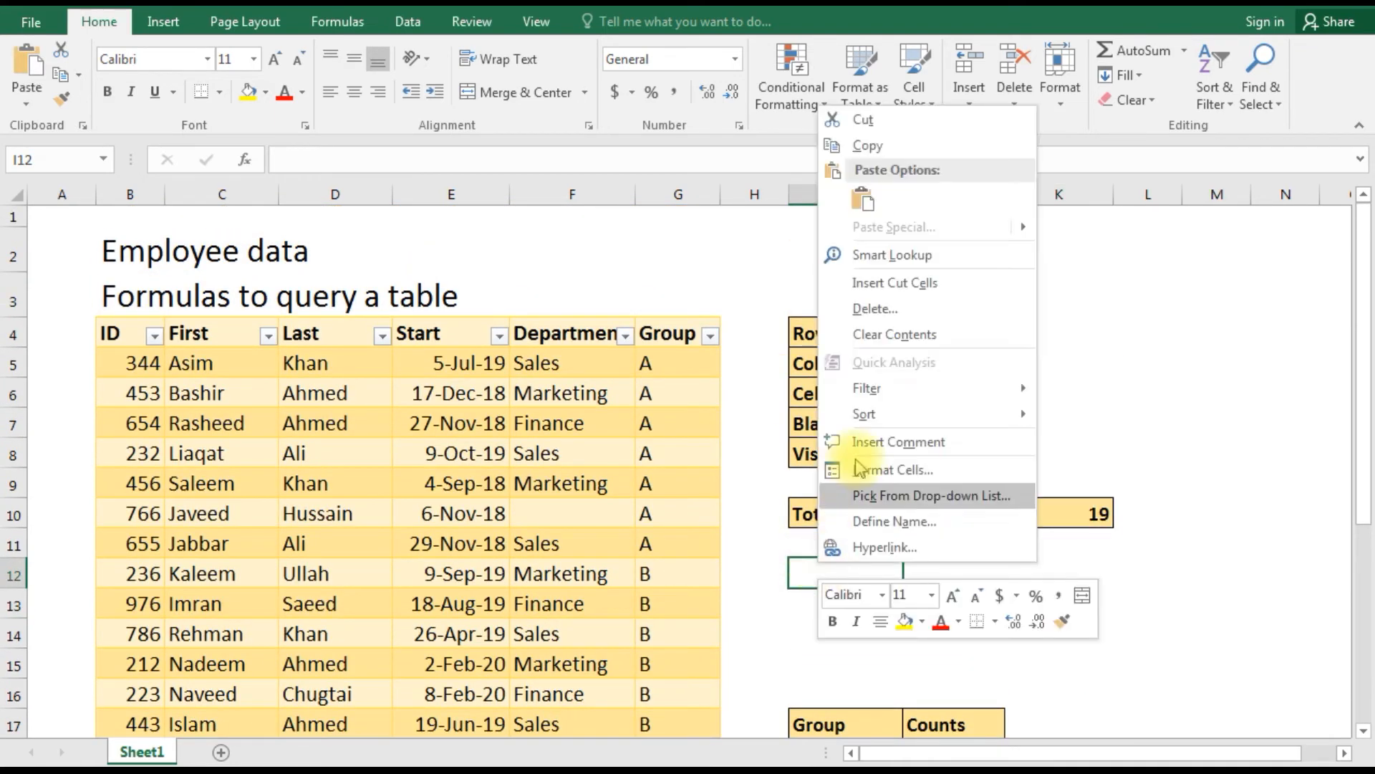
{"action": "left_click", "coordinate": [864, 200]}
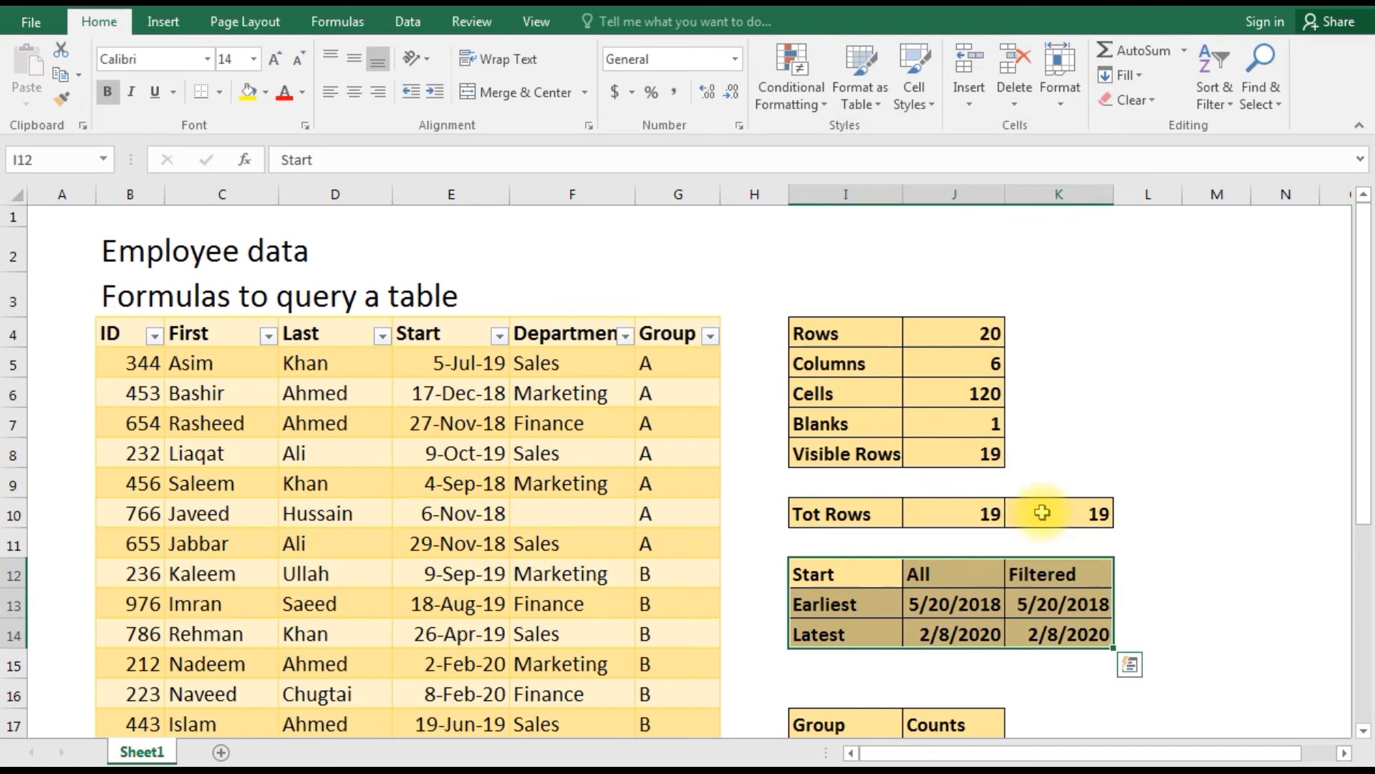
Enter =COUNTIF(Table1[Group],I18) in J18 to count the employees in group A.
{"action": "scroll", "coordinate": [932, 545], "scroll_direction": "down", "scroll_amount": 3}
{"action": "left_click", "coordinate": [963, 464]}
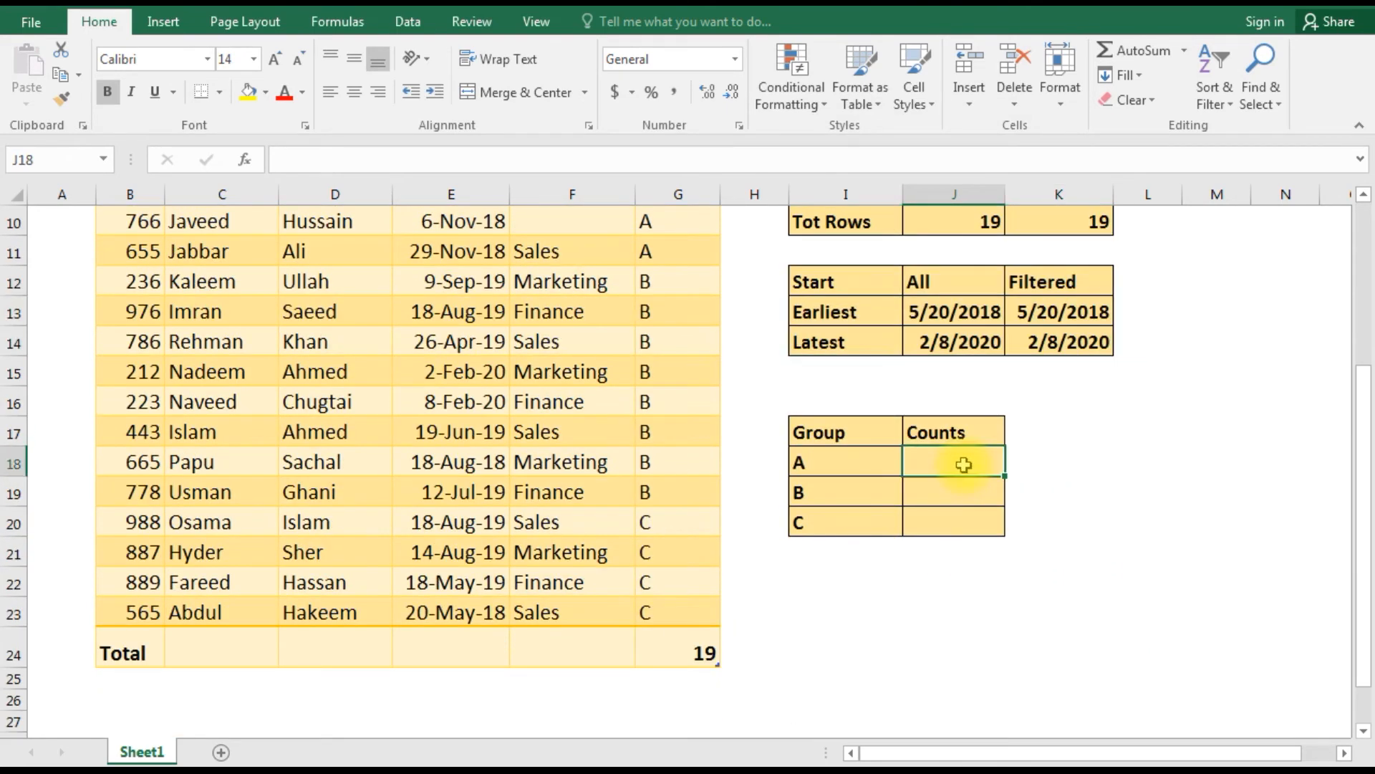
{"action": "type", "text": "="}
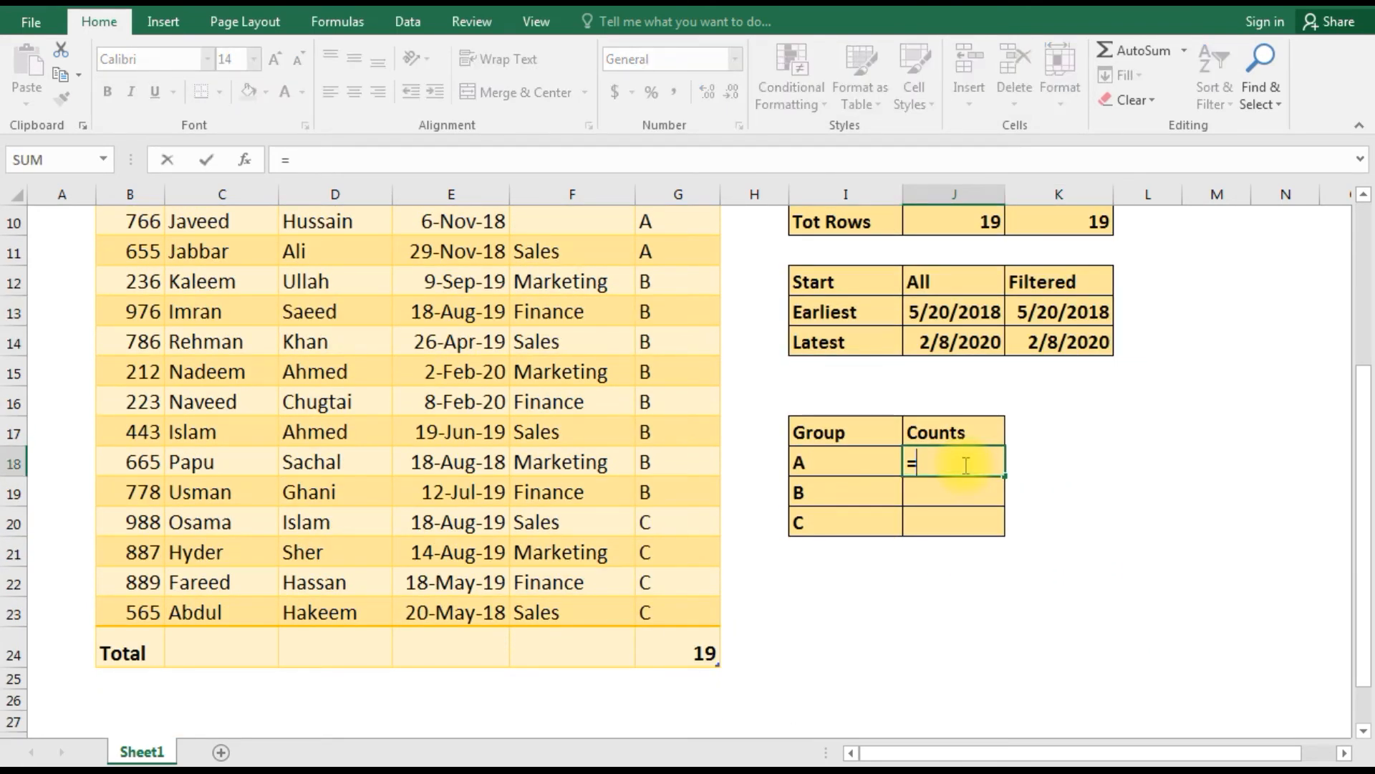
{"action": "type", "text": "countif"}
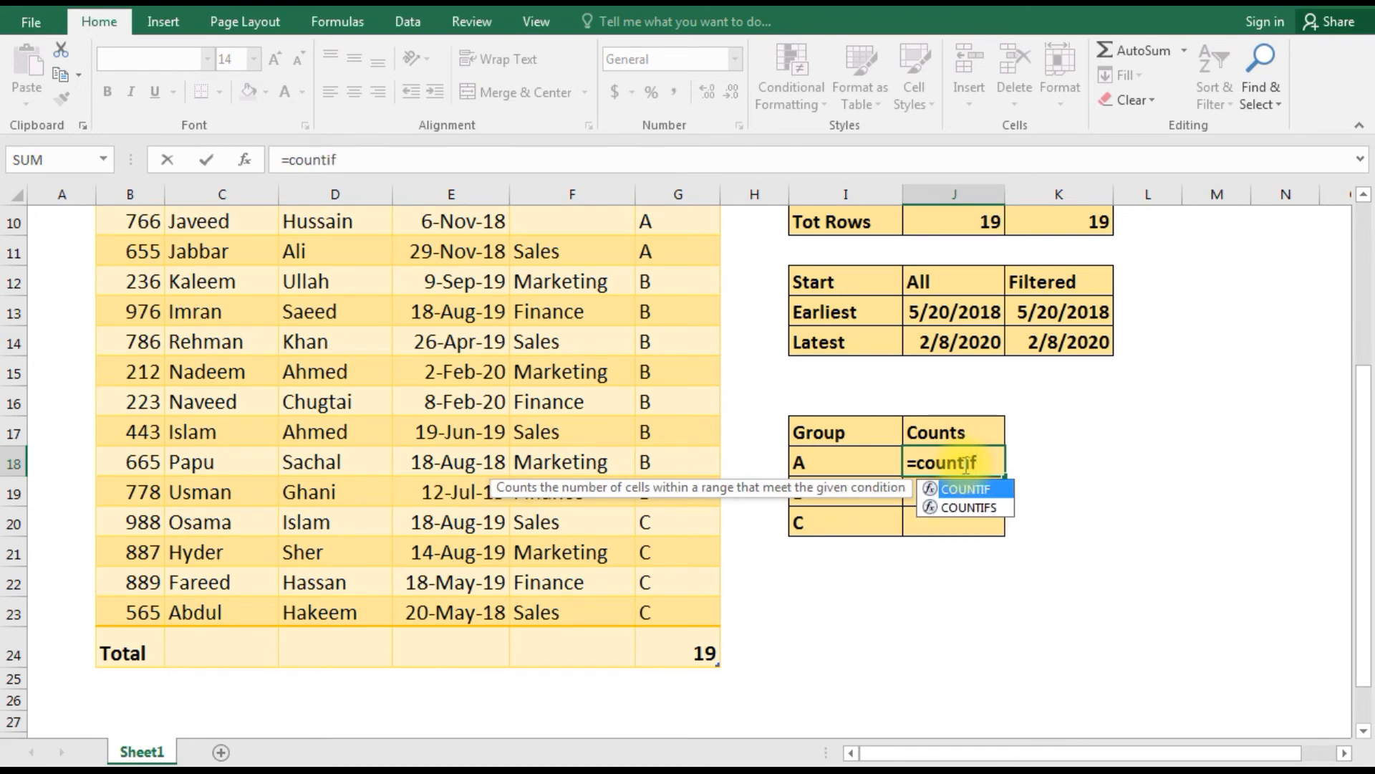
{"action": "type", "text": "("}
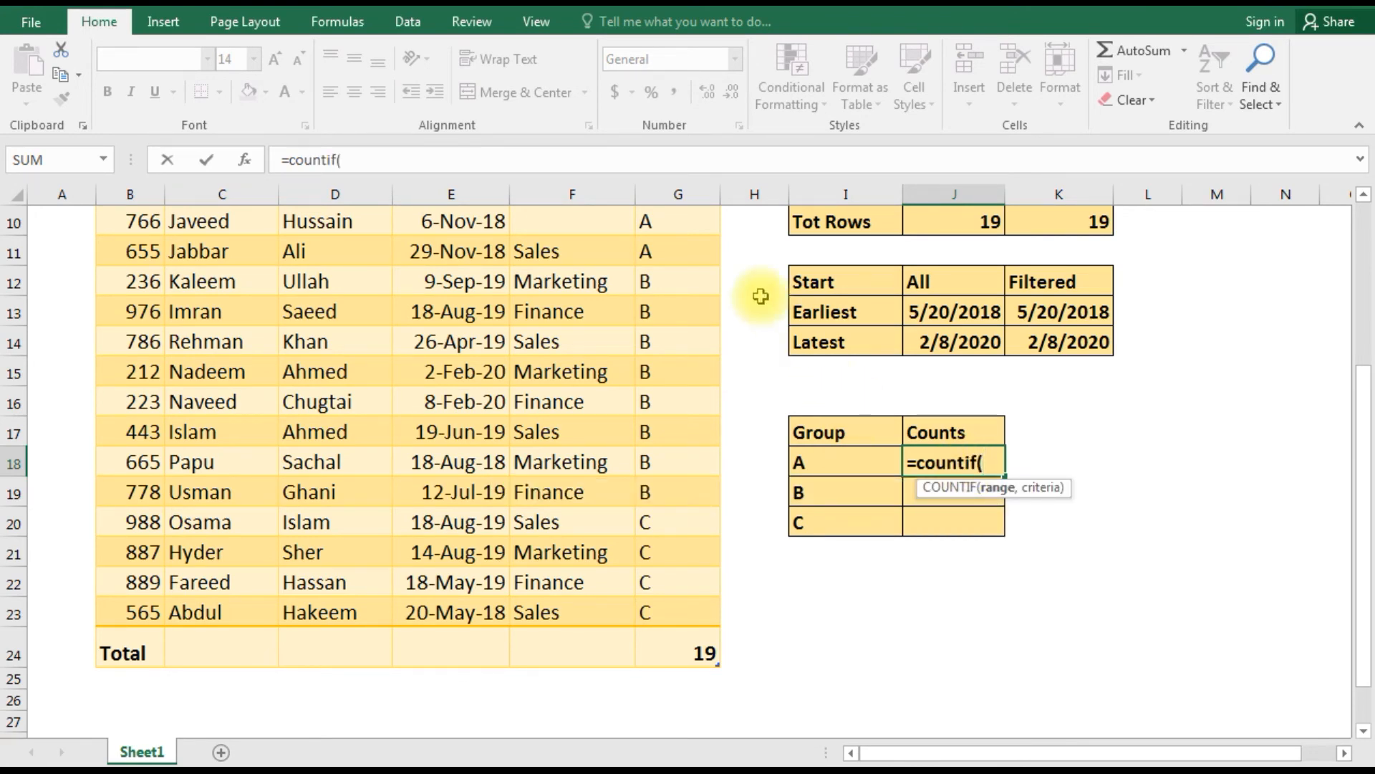
{"action": "scroll", "coordinate": [754, 326], "scroll_direction": "up", "scroll_amount": 1}
{"action": "scroll", "coordinate": [754, 327], "scroll_direction": "up", "scroll_amount": 2}
{"action": "left_click", "coordinate": [682, 263]}
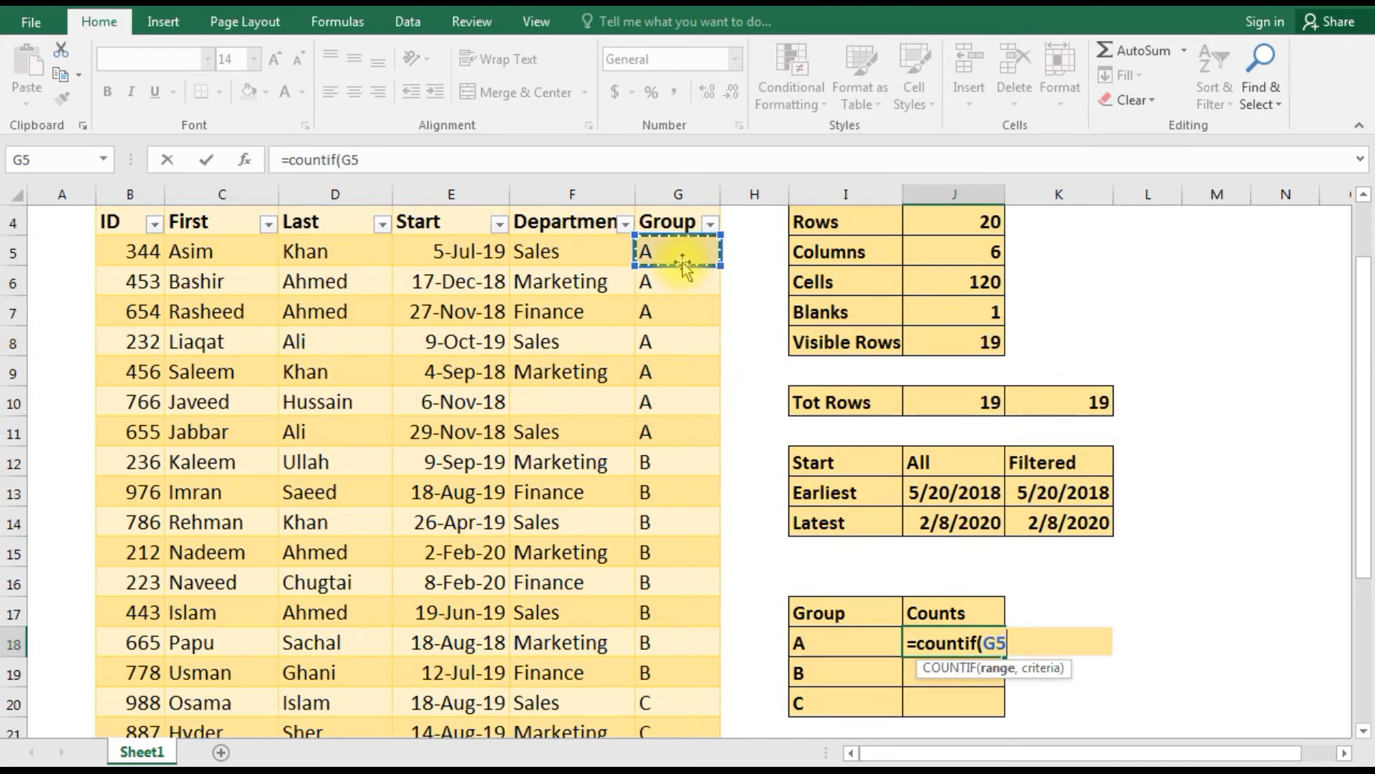
{"action": "key", "text": "shift+Down"}
{"action": "key", "text": "shift+Down"}
{"action": "key", "text": "shift+Down"}
{"action": "key", "text": "shift+Down"}
{"action": "key", "text": "shift+Down"}
{"action": "key", "text": "shift+Down"}
{"action": "key", "text": "shift+Down"}
{"action": "key", "text": "shift+Down"}
{"action": "key", "text": "shift+Down"}
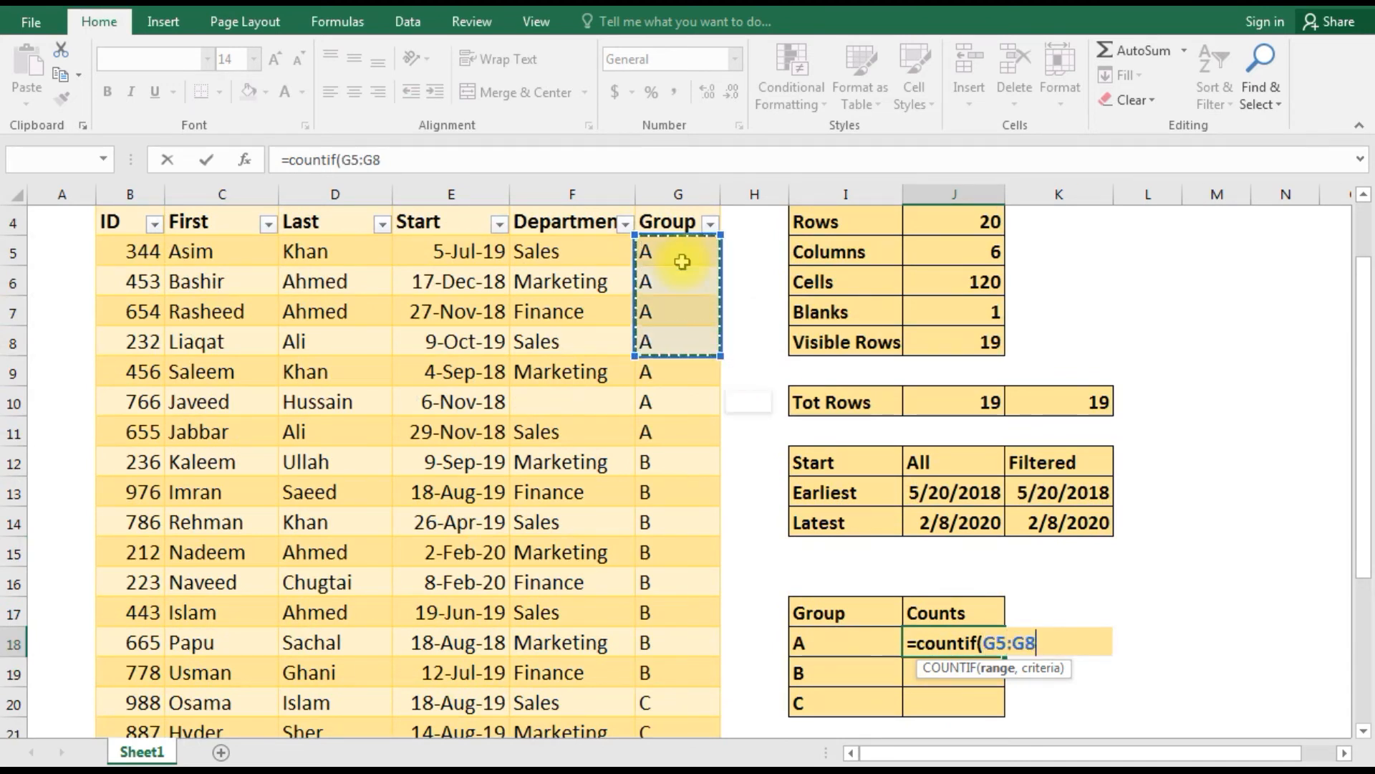
{"action": "key", "text": "shift+Down"}
{"action": "key", "text": "shift+Down"}
{"action": "key", "text": "shift+Down"}
{"action": "key", "text": "shift+Down"}
{"action": "key", "text": "shift+Down"}
{"action": "key", "text": "shift+Down"}
{"action": "key", "text": "shift+Down"}
{"action": "key", "text": "shift+Down"}
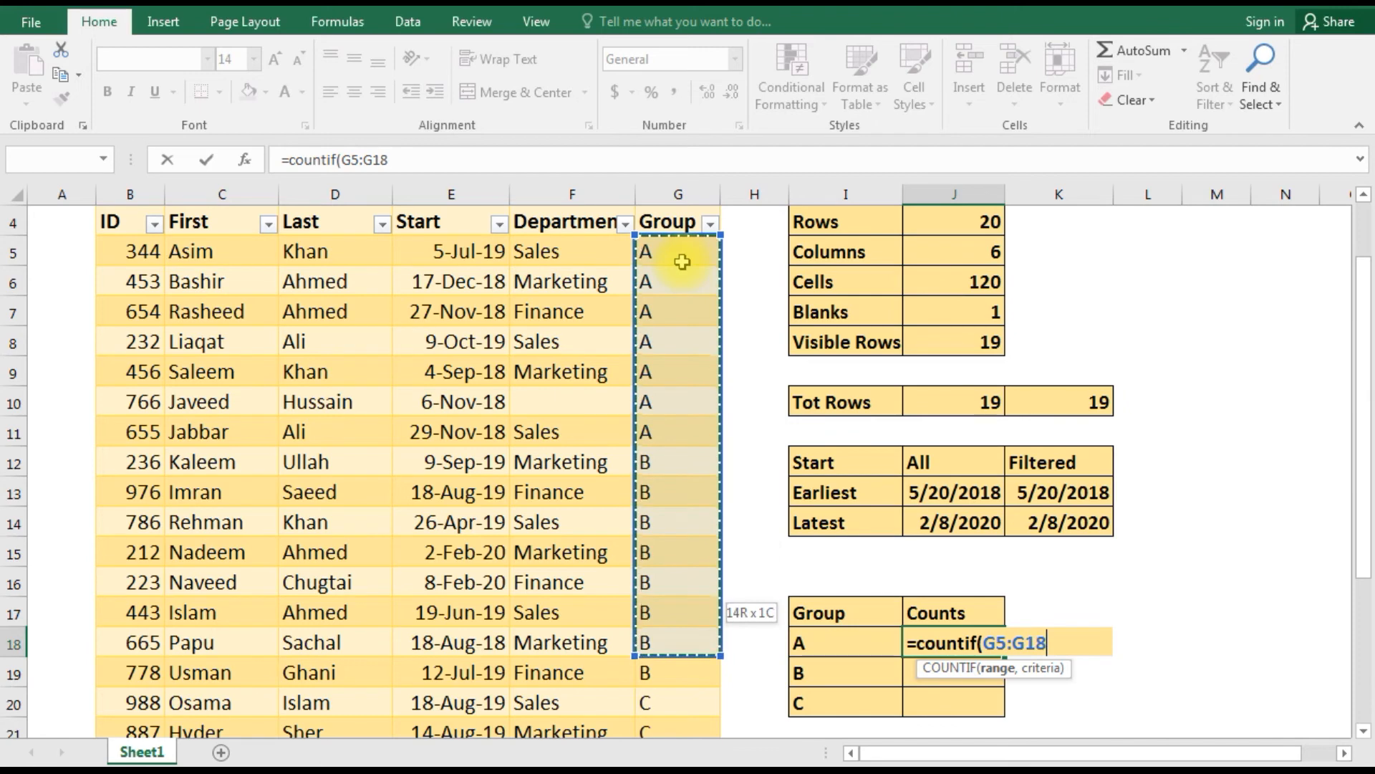
{"action": "key", "text": "shift+Down"}
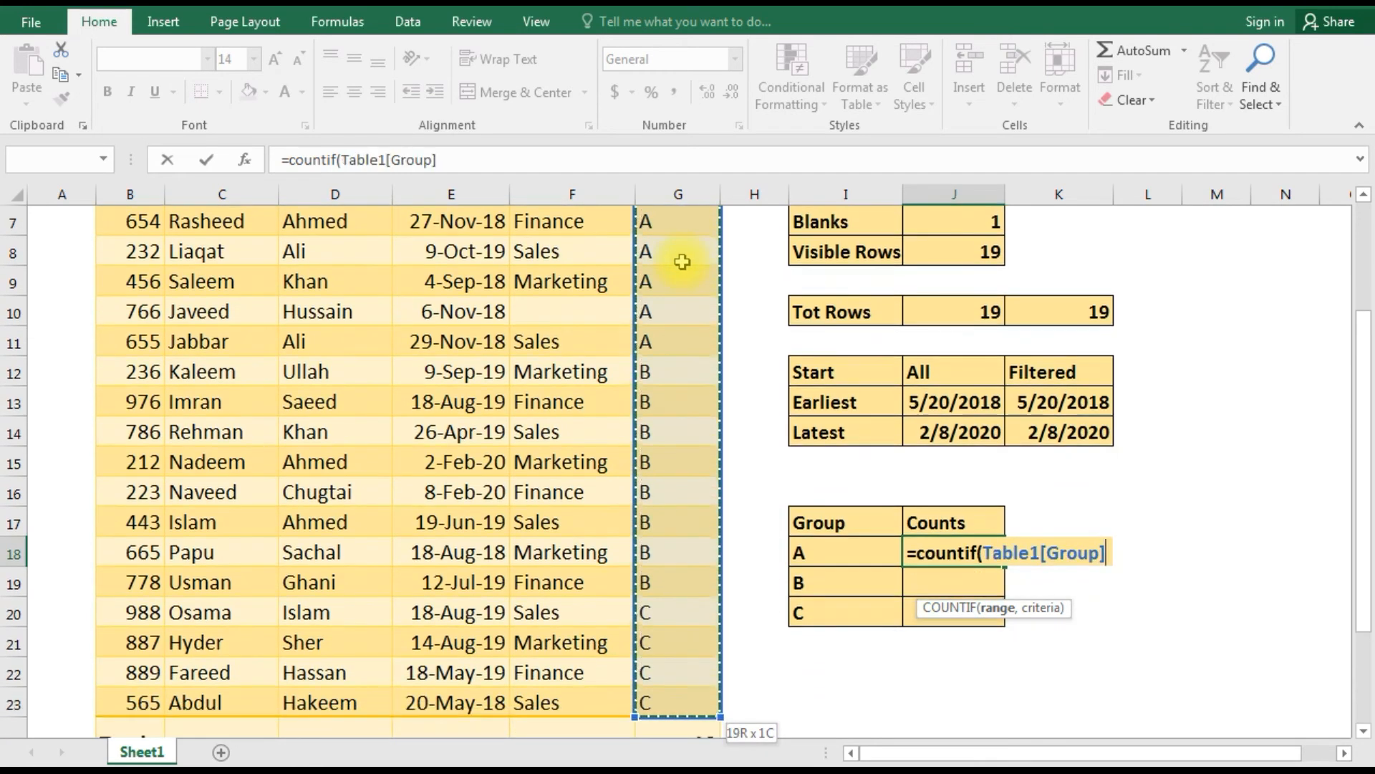
{"action": "type", "text": ","}
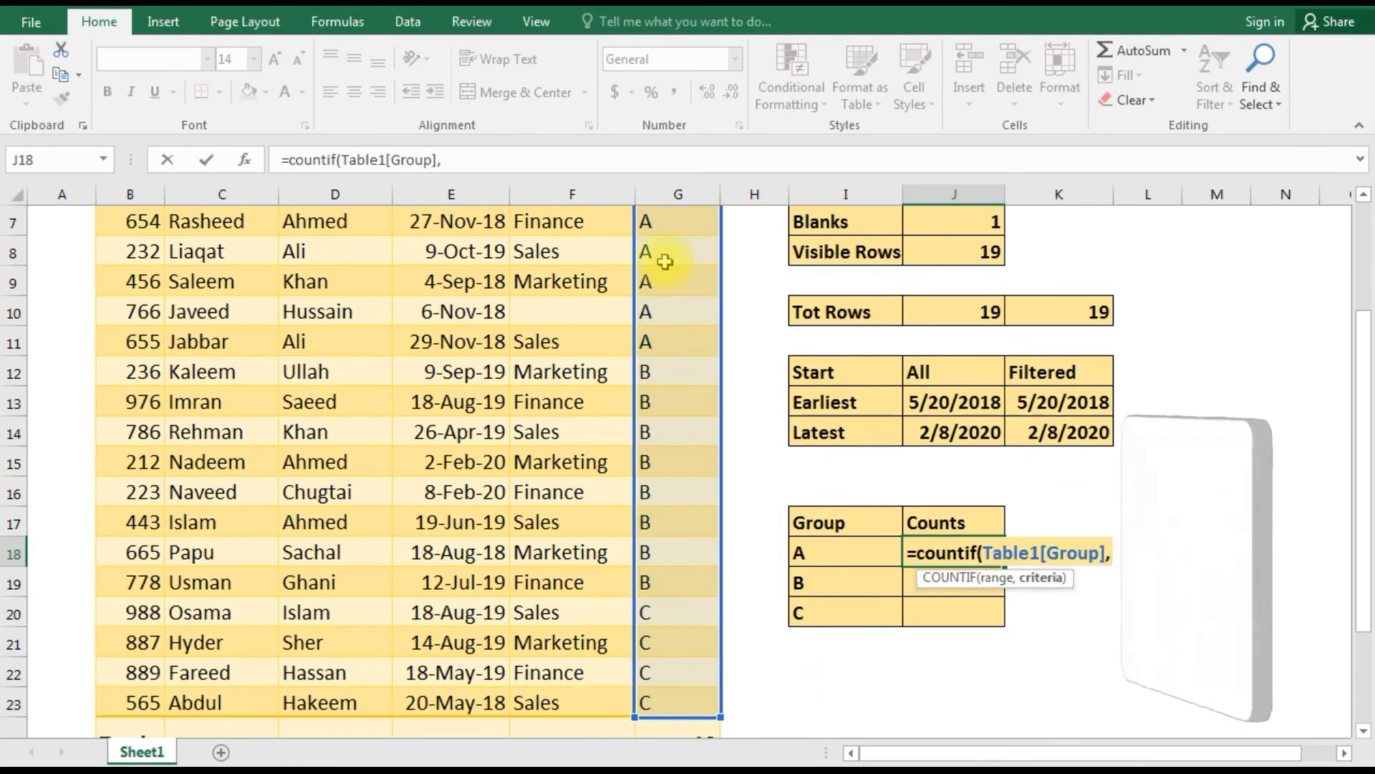
{"action": "left_click", "coordinate": [860, 552]}
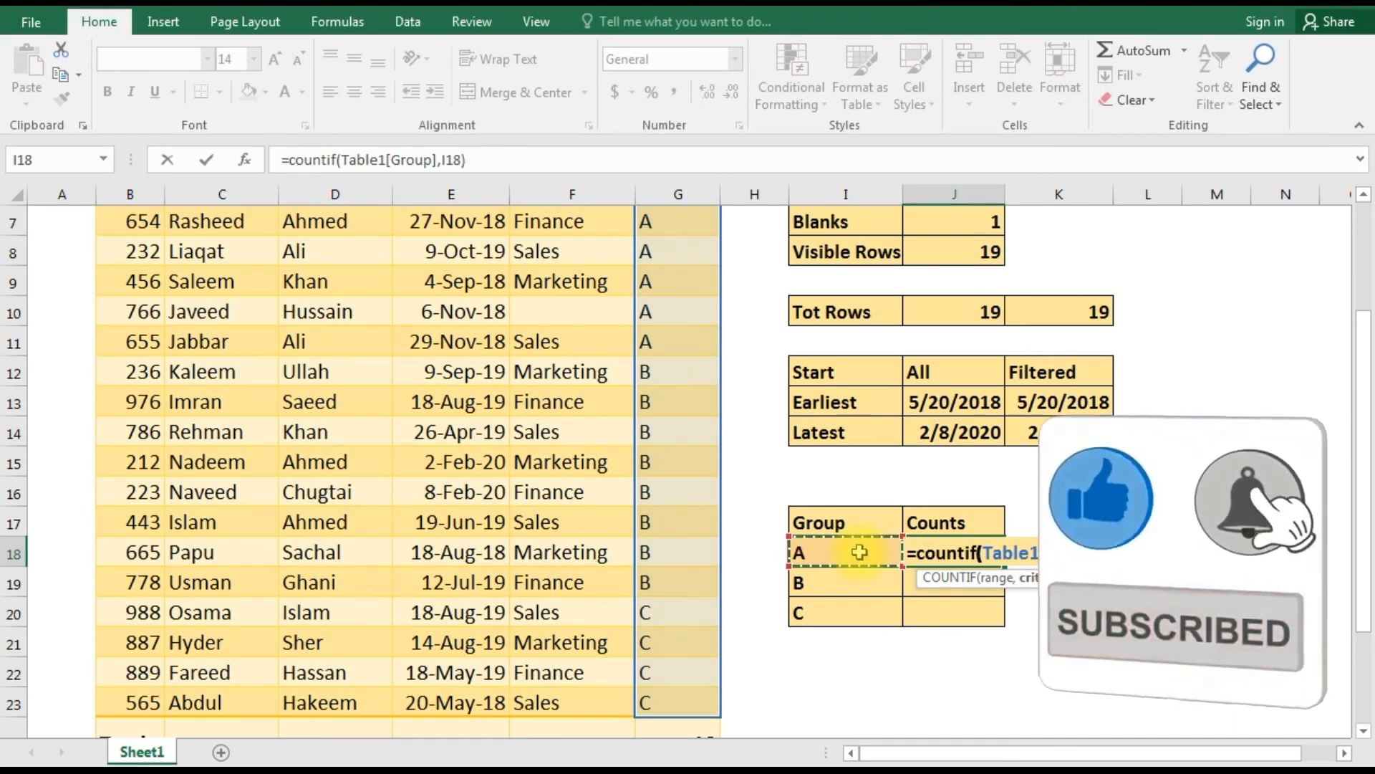
{"action": "key", "text": "Return"}
Fill the COUNTIF formula from J18 down to J20 for groups B and C.
{"action": "left_click", "coordinate": [977, 548]}
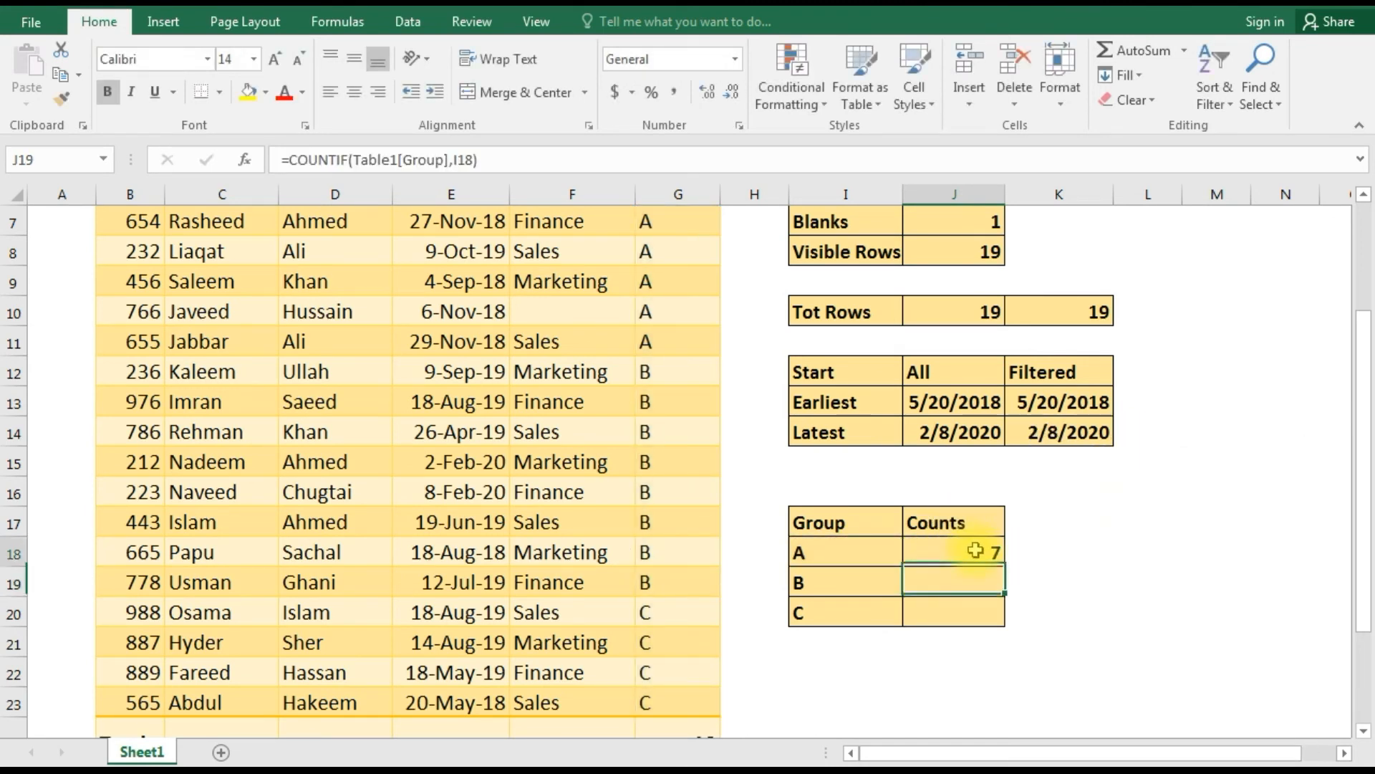
{"action": "left_click_drag", "start_coordinate": [1006, 569], "coordinate": [991, 624]}
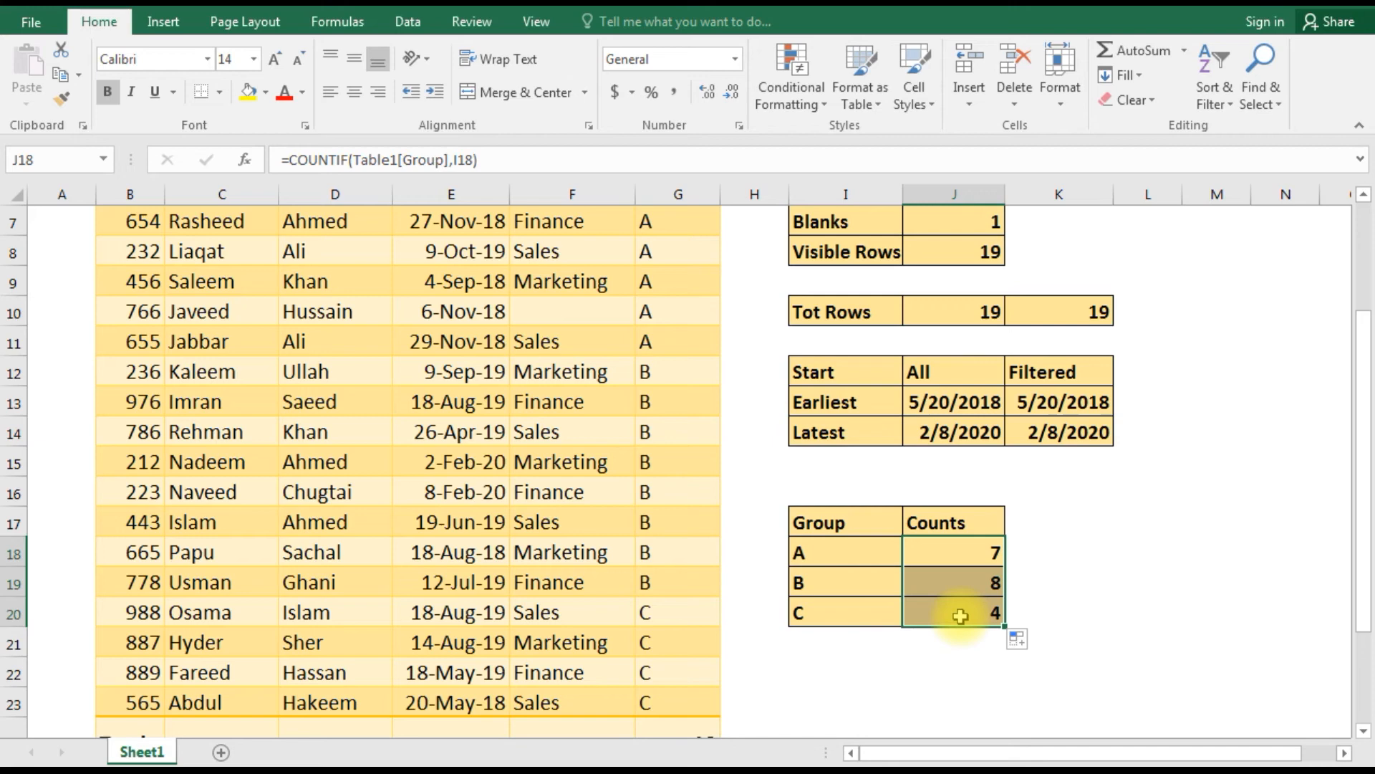
Review the formulas for rows, columns, cells, blanks, visible rows and total rows cell by cell from J4 to J10.
{"action": "scroll", "coordinate": [961, 616], "scroll_direction": "up", "scroll_amount": 2}
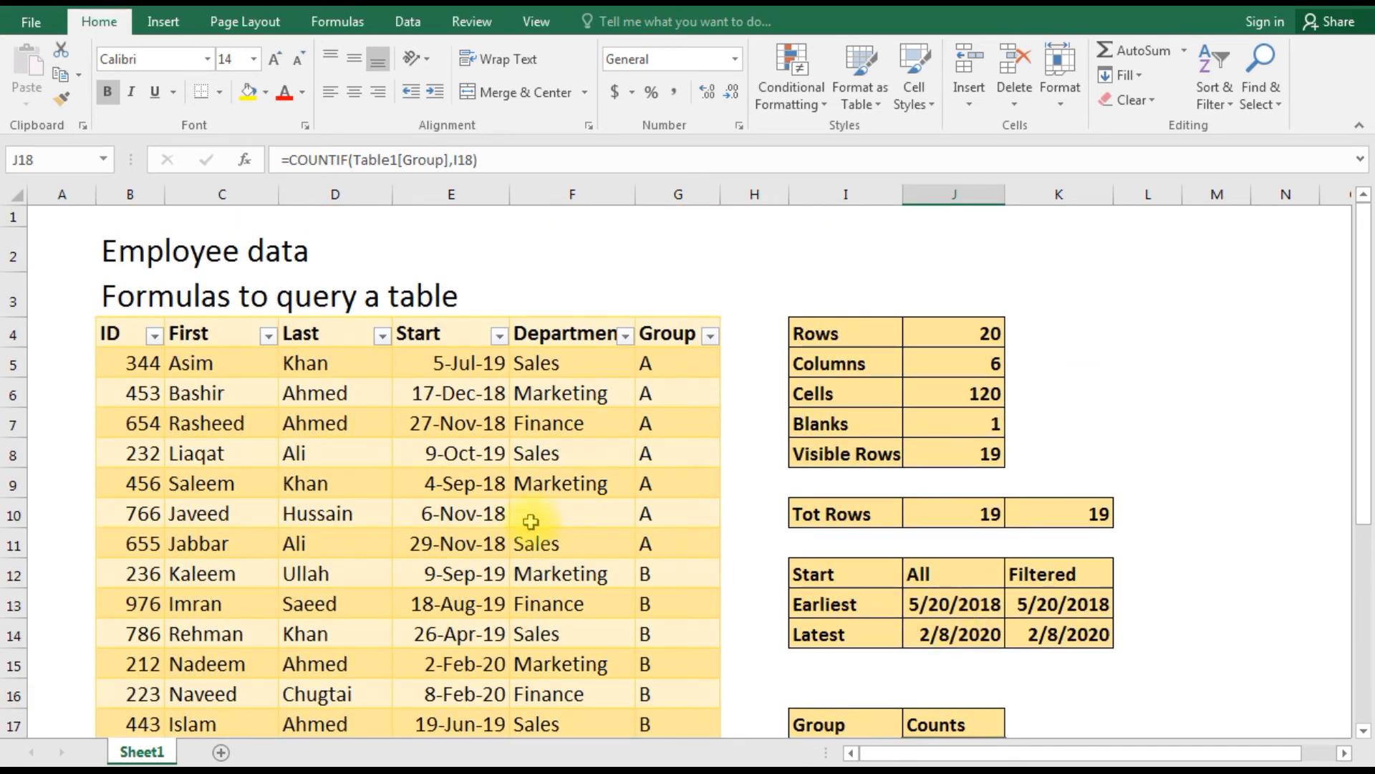
{"action": "left_click", "coordinate": [981, 338]}
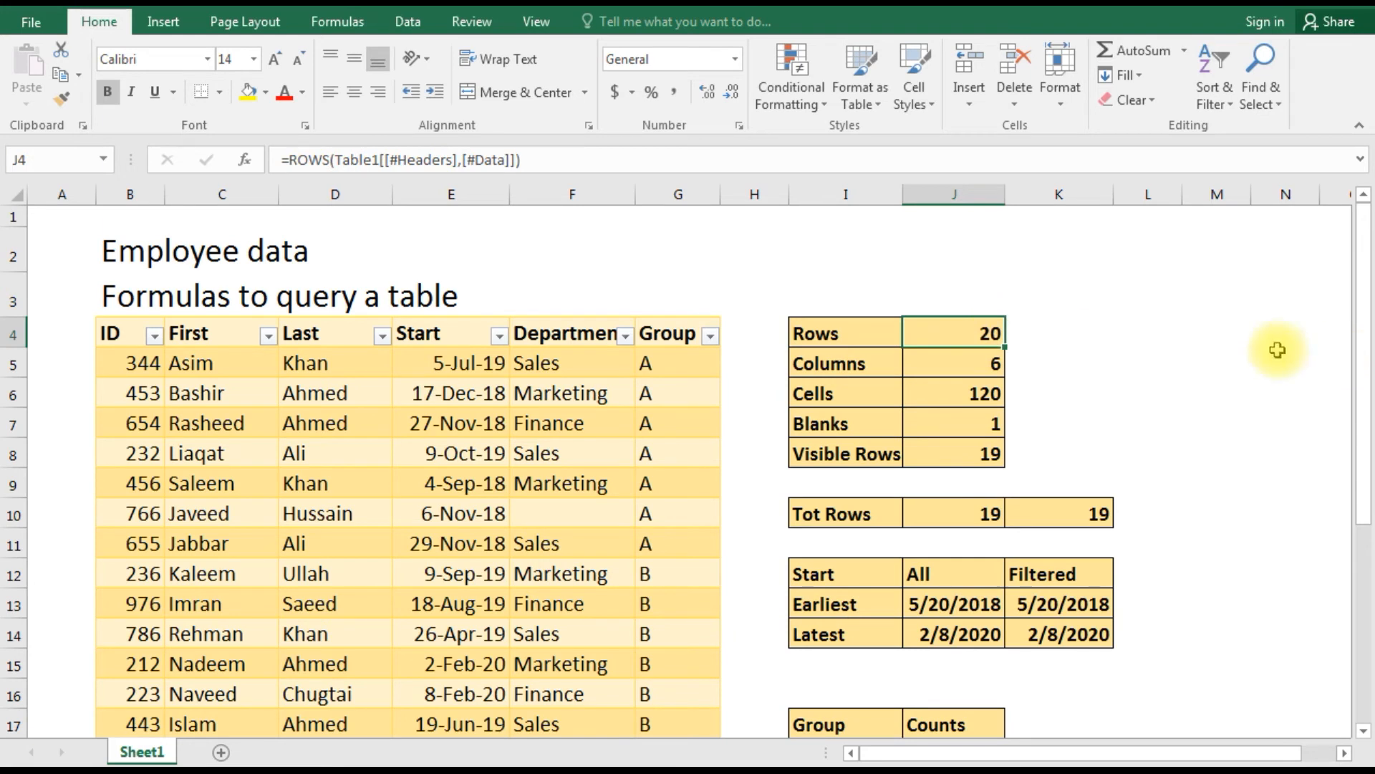
{"action": "key", "text": "Down"}
{"action": "key", "text": "Down"}
{"action": "key", "text": "Down"}
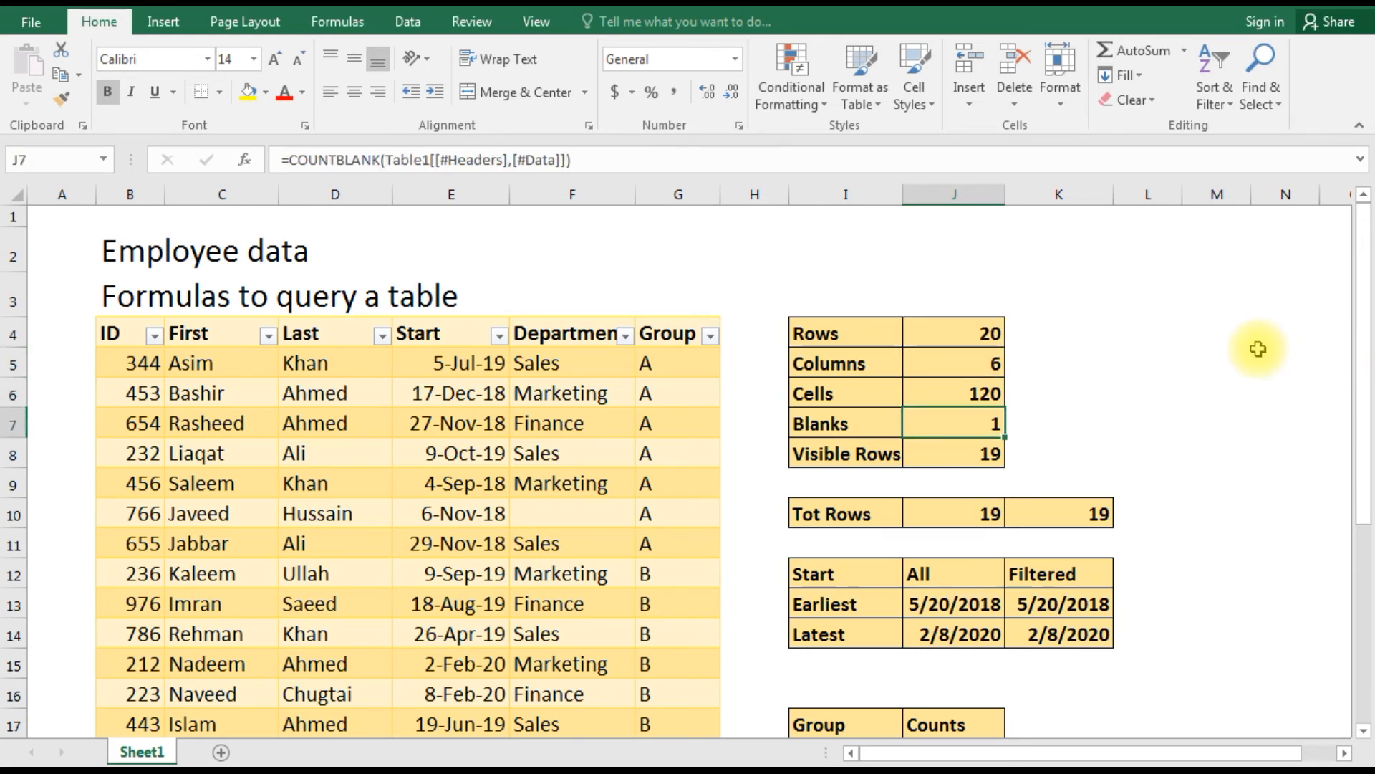
{"action": "key", "text": "Down"}
{"action": "key", "text": "Down"}
{"action": "key", "text": "Up"}
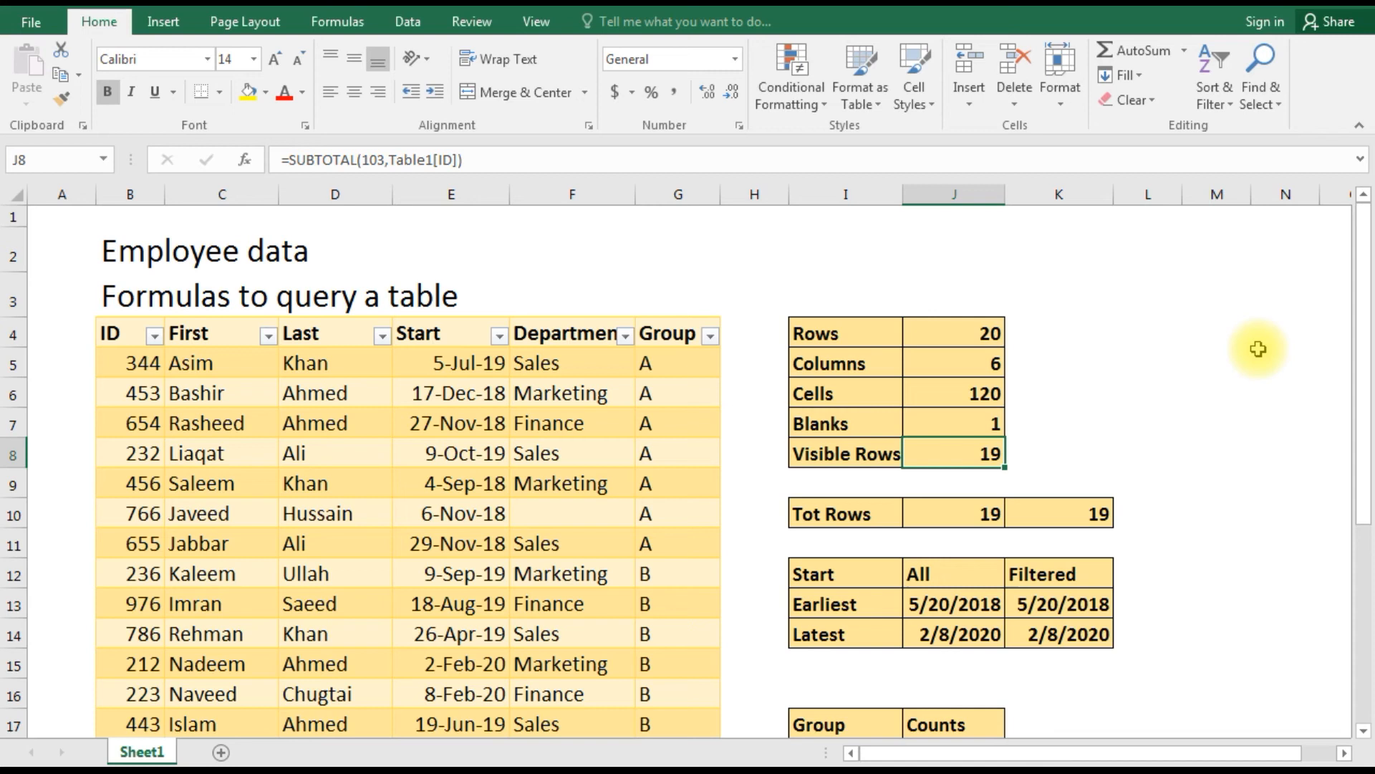
{"action": "key", "text": "Down"}
{"action": "key", "text": "Down"}
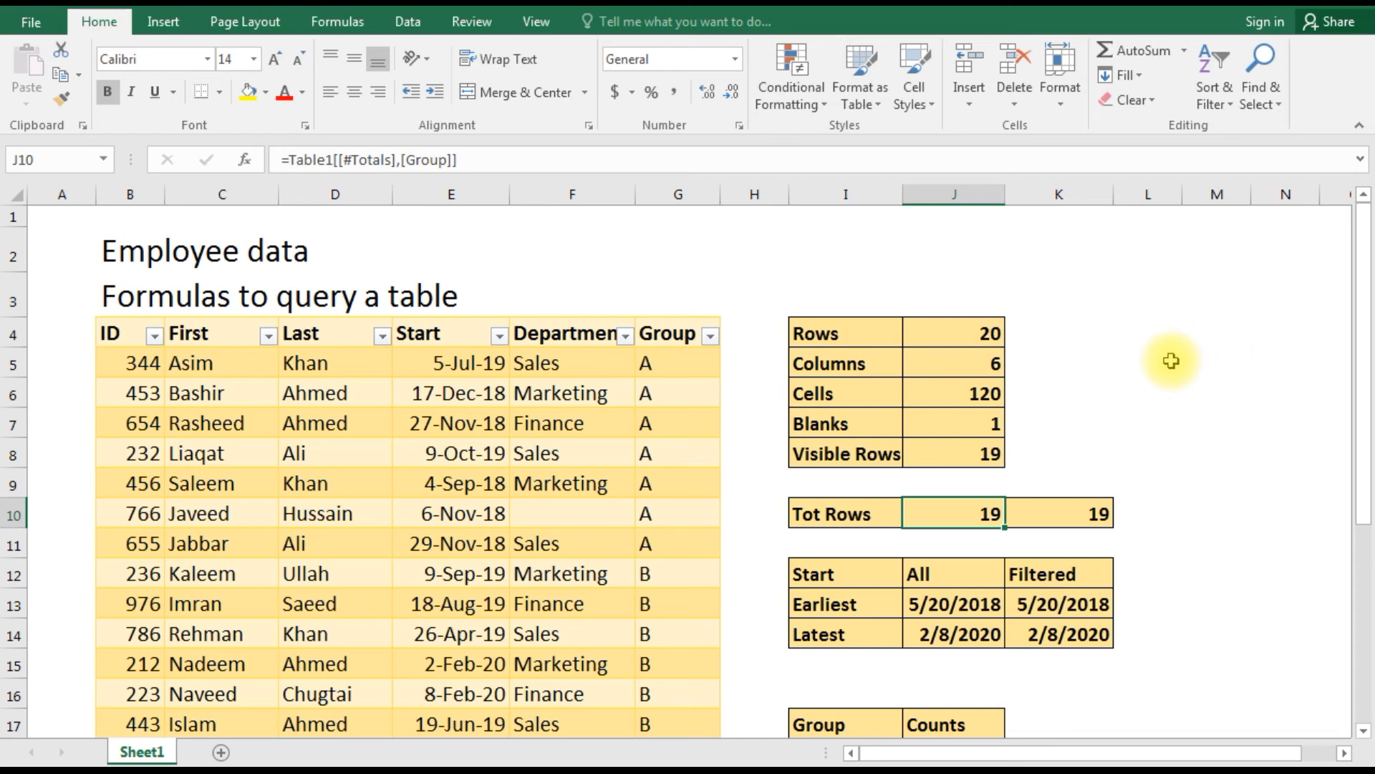
Show all formulas in the sheet, examine the query formulas in columns J and K, and switch back to displaying values.
{"action": "key", "text": "Right"}
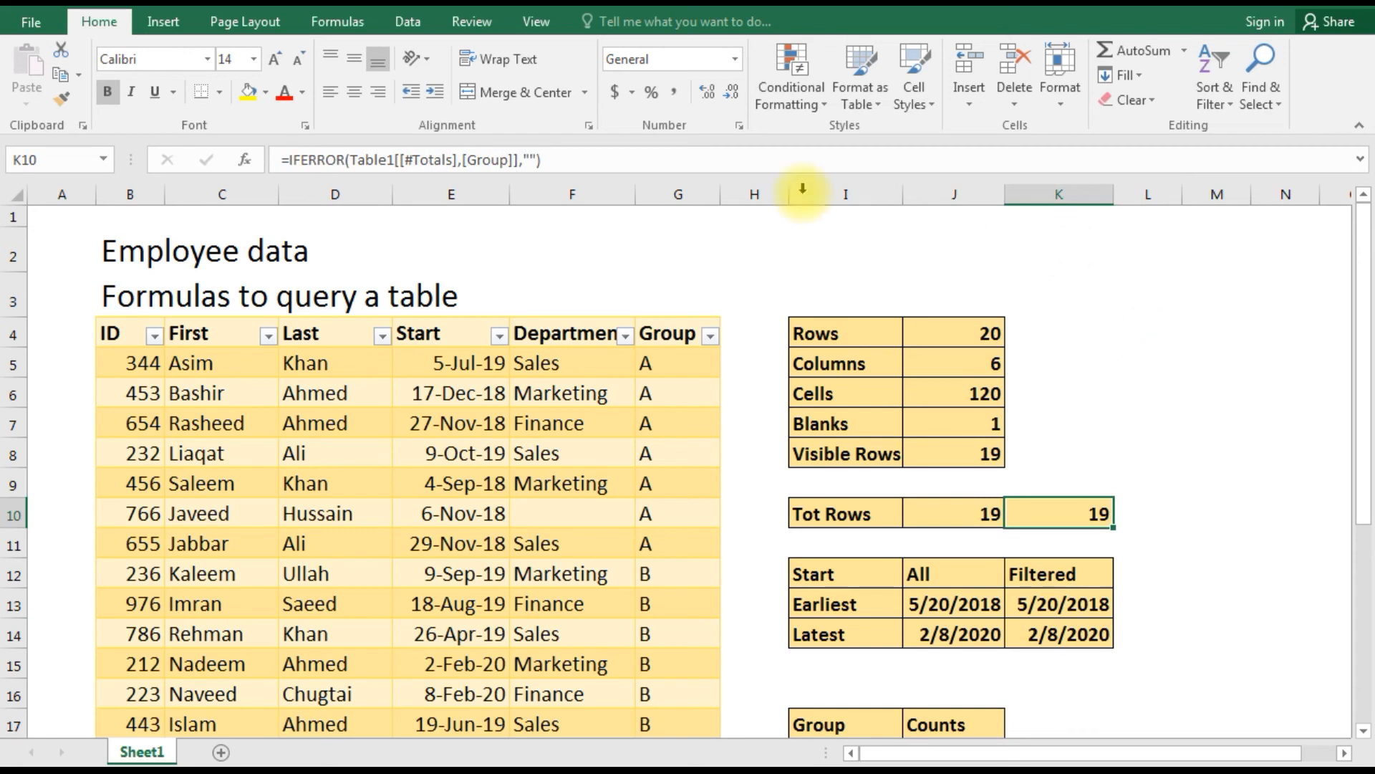
{"action": "left_click", "coordinate": [409, 25]}
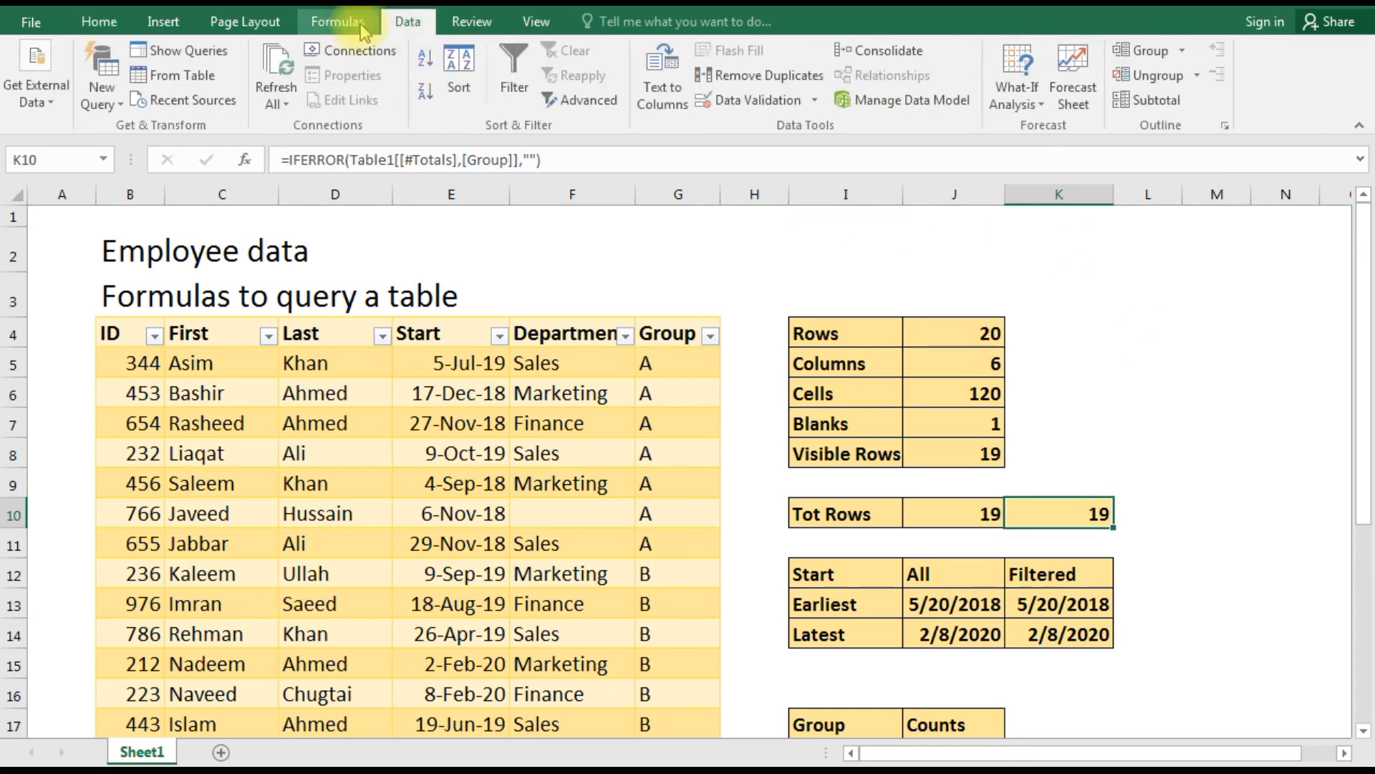
{"action": "left_click", "coordinate": [337, 21]}
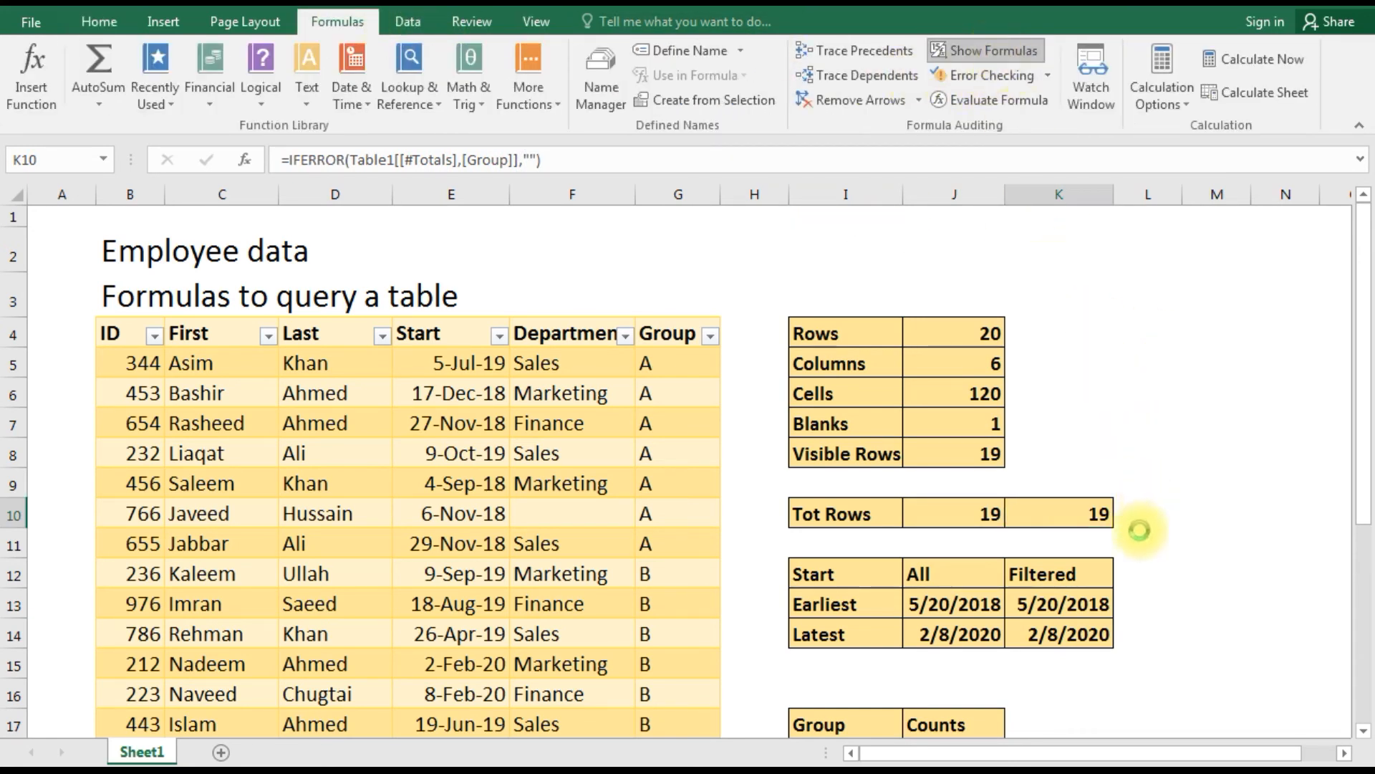
{"action": "key", "text": "ctrl+grave"}
{"action": "left_click_drag", "start_coordinate": [989, 752], "coordinate": [1206, 754]}
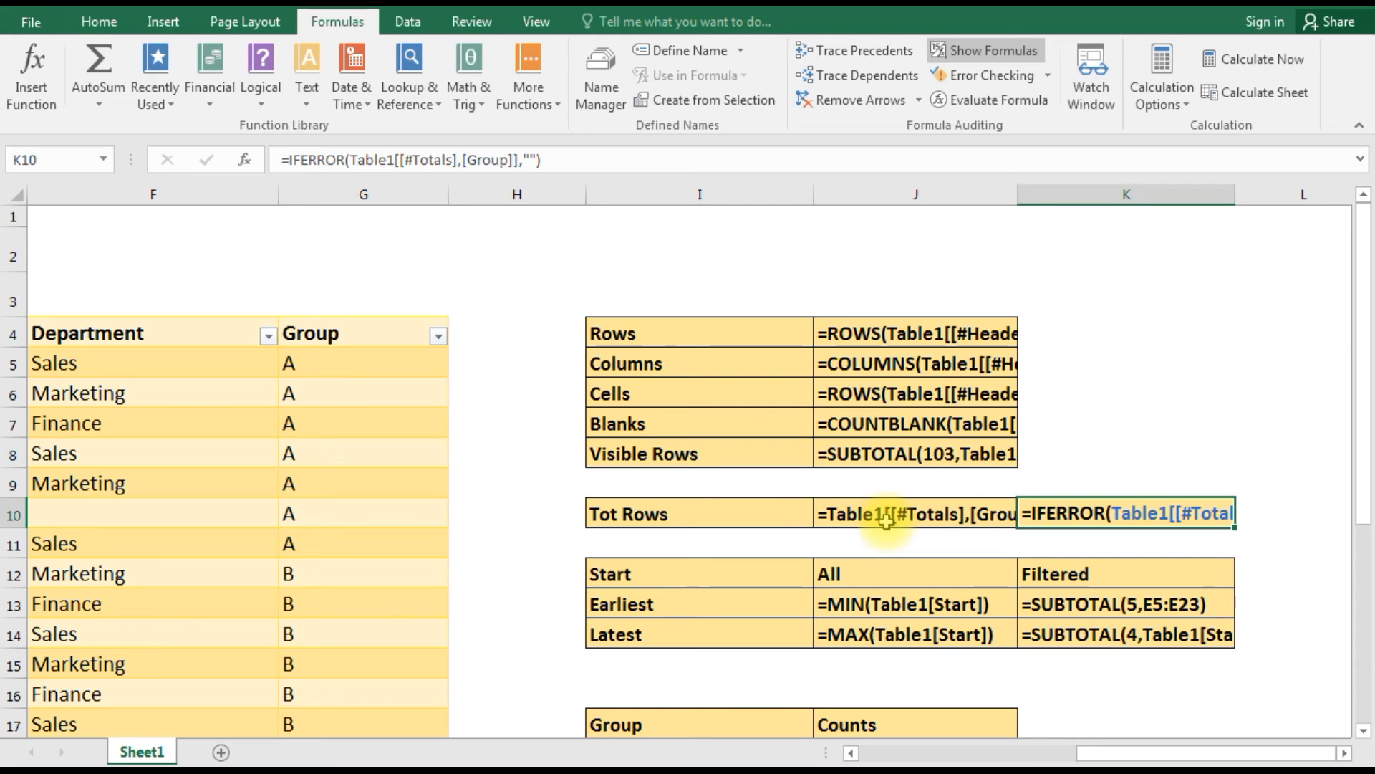
{"action": "left_click", "coordinate": [1020, 53]}
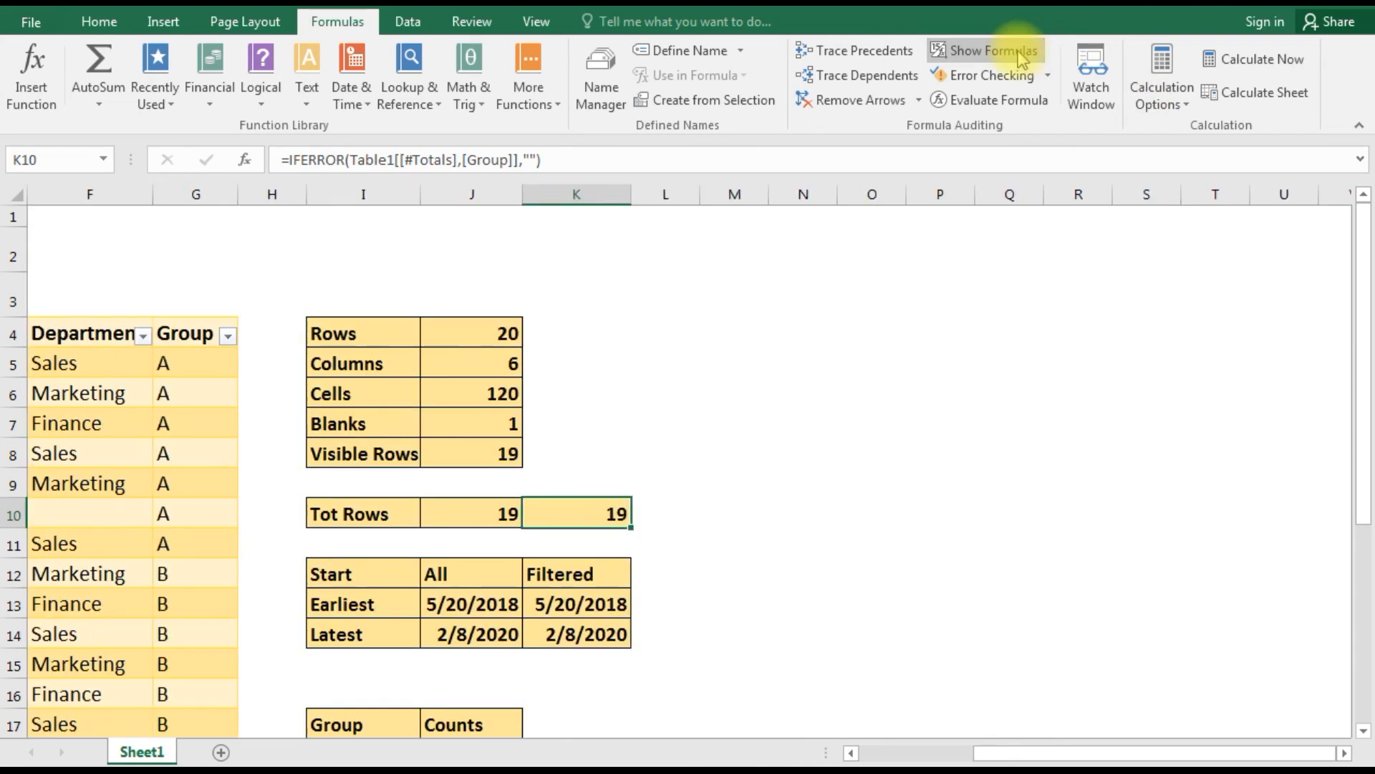
Turn the employee table's total row off to test the Tot Rows formulas in J10 and K10, and turn it back on.
{"action": "scroll", "coordinate": [583, 513], "scroll_direction": "down", "scroll_amount": 4}
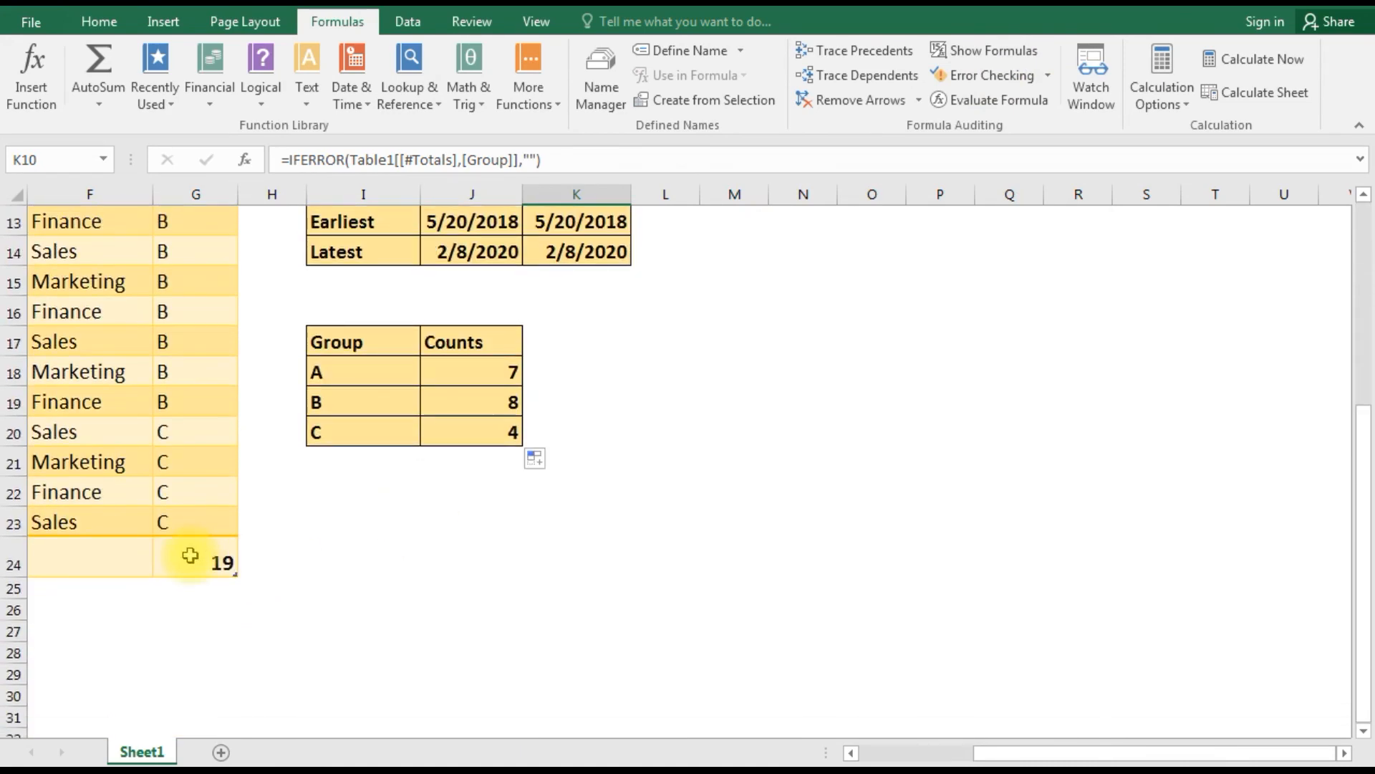
{"action": "left_click", "coordinate": [190, 556]}
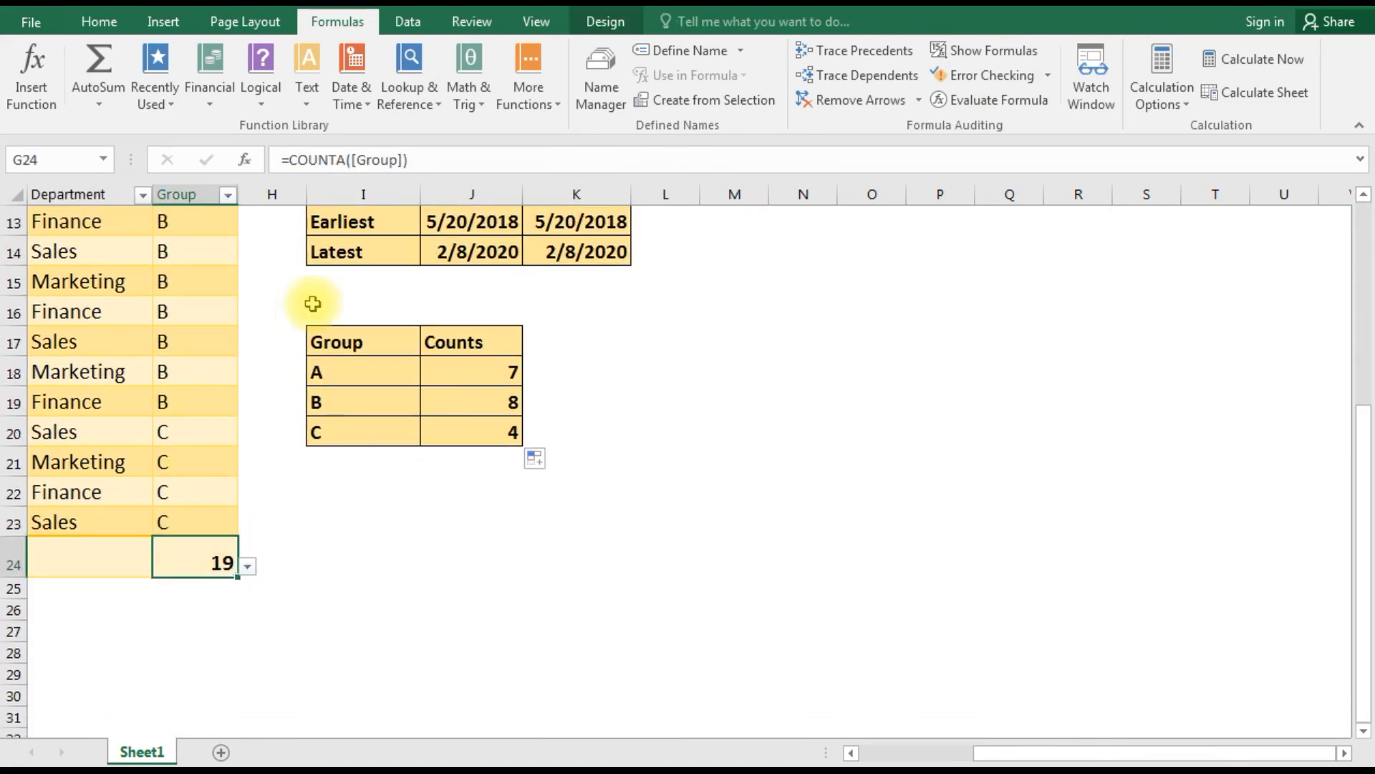
{"action": "left_click", "coordinate": [606, 19]}
{"action": "left_click", "coordinate": [591, 76]}
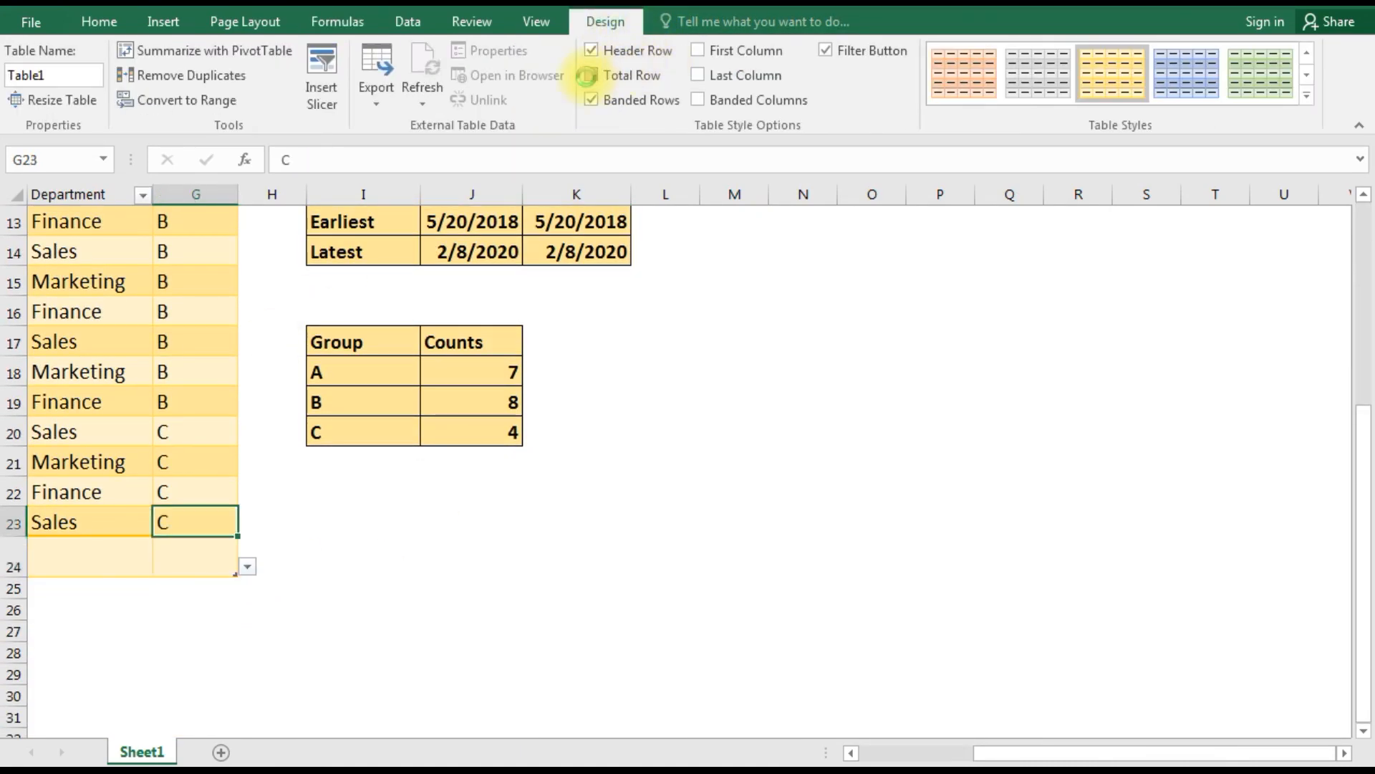
{"action": "scroll", "coordinate": [641, 270], "scroll_direction": "up", "scroll_amount": 2}
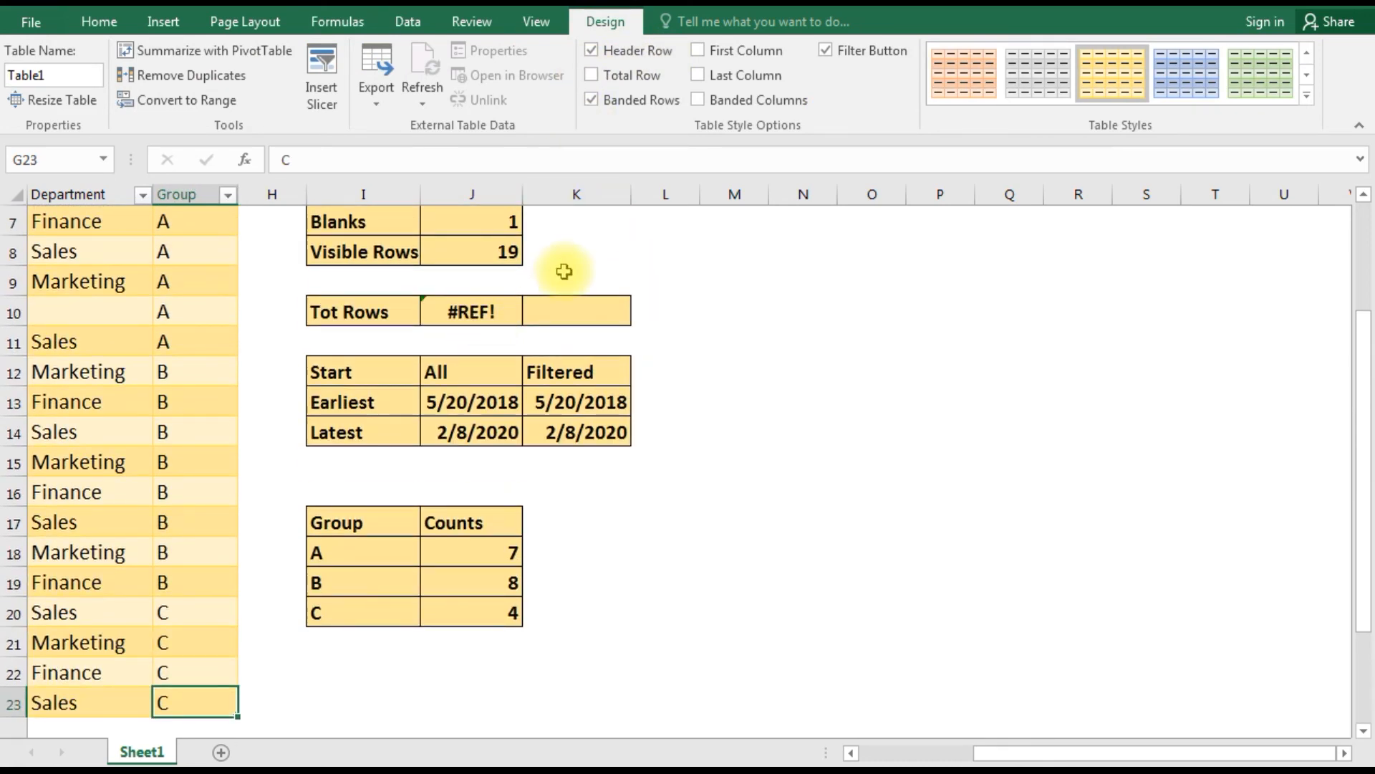
{"action": "left_click", "coordinate": [593, 76]}
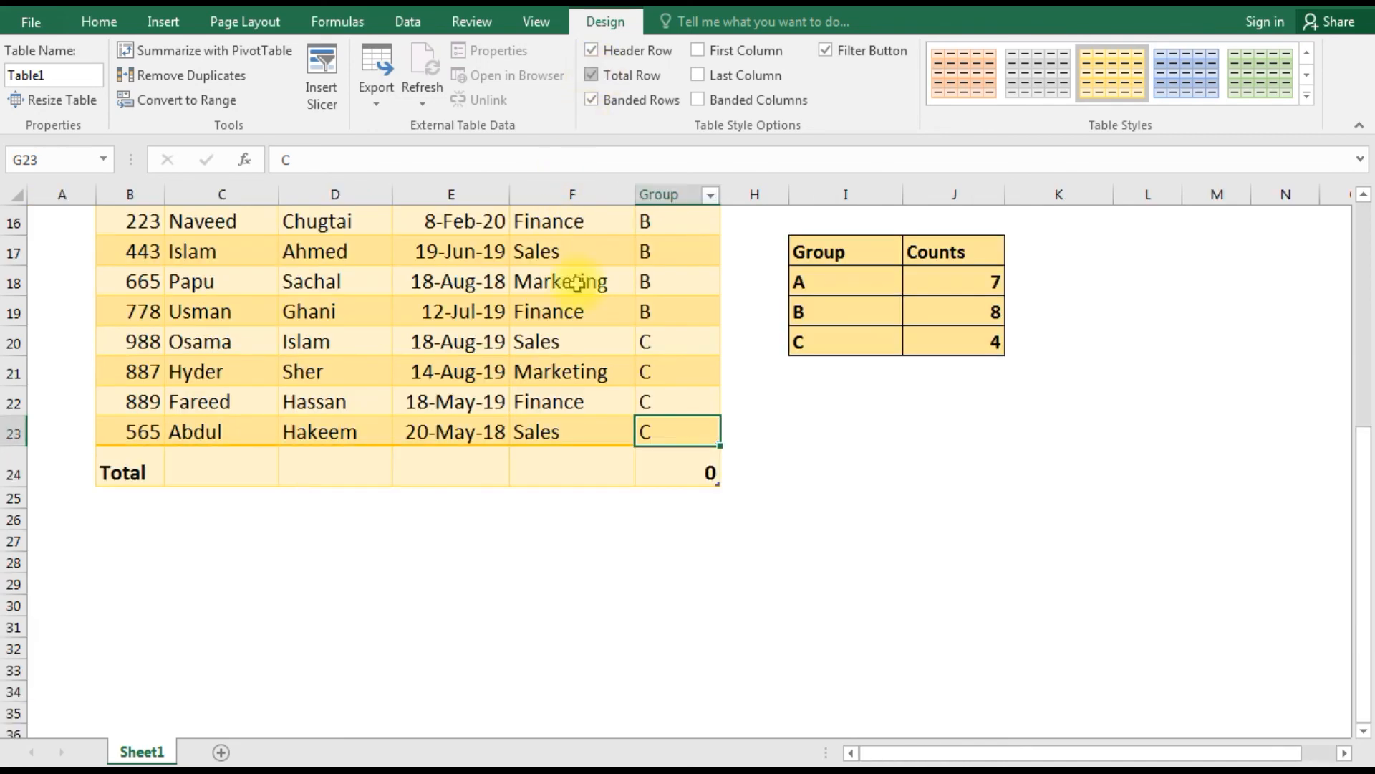
{"action": "scroll", "coordinate": [842, 387], "scroll_direction": "up", "scroll_amount": 4}
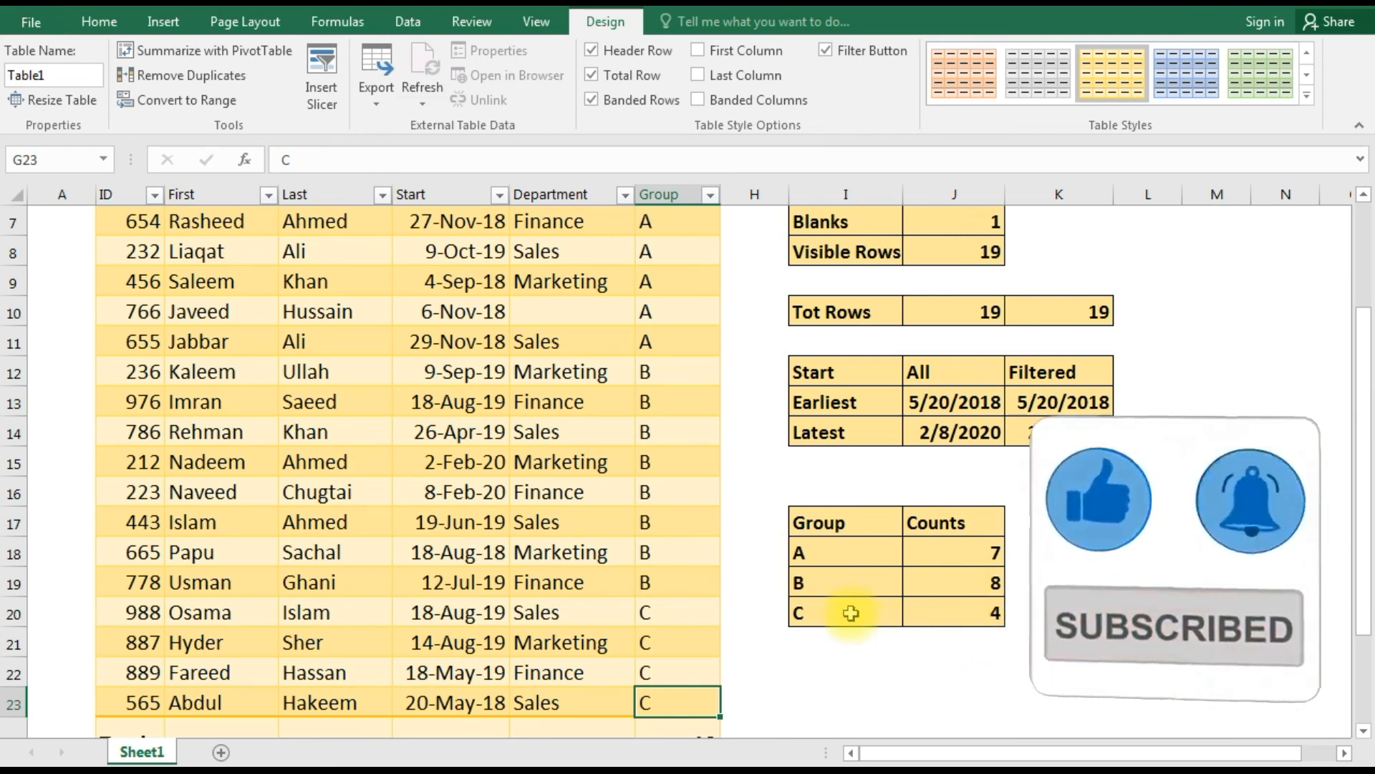
Review the COUNTIF formula for group A in J18 and look over the summary blocks beside the employee table.
{"action": "left_click", "coordinate": [961, 556]}
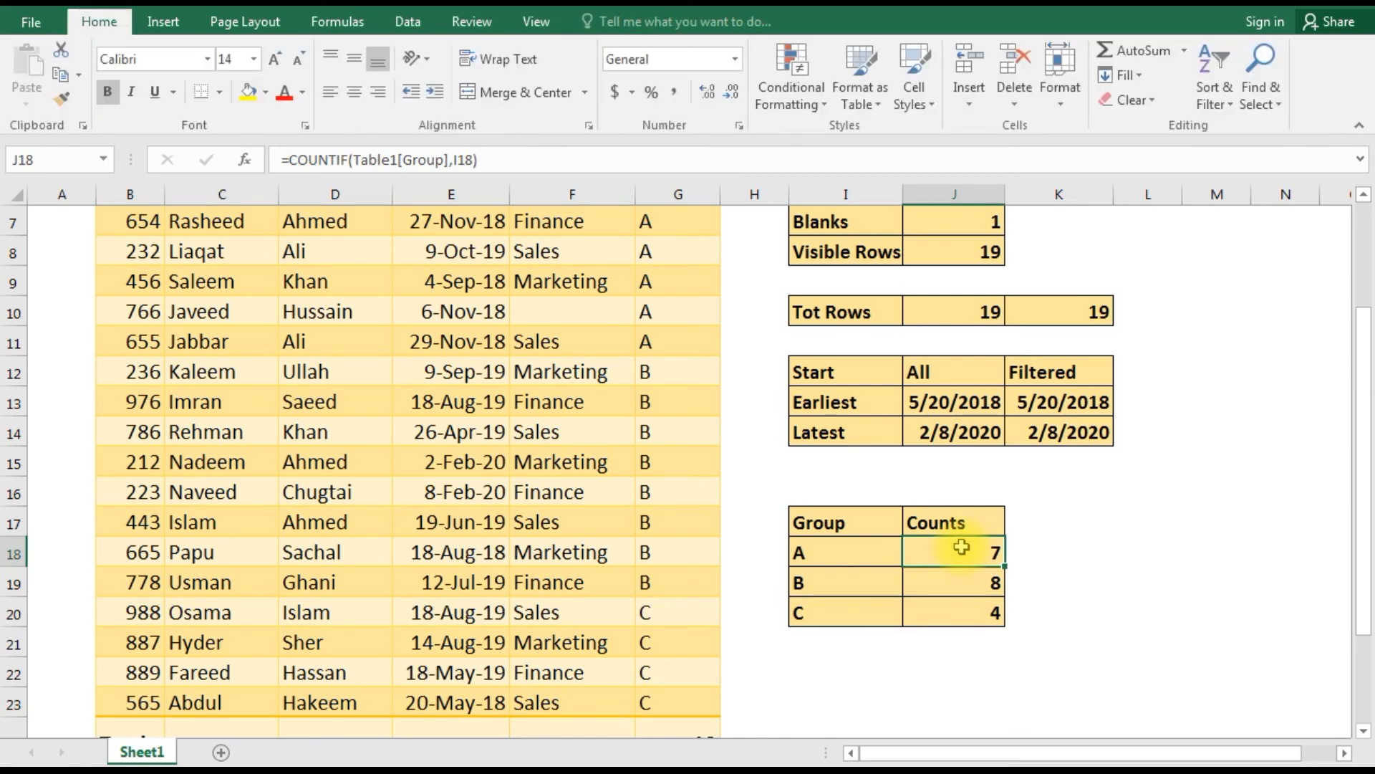
{"action": "scroll", "coordinate": [961, 547], "scroll_direction": "up", "scroll_amount": 2}
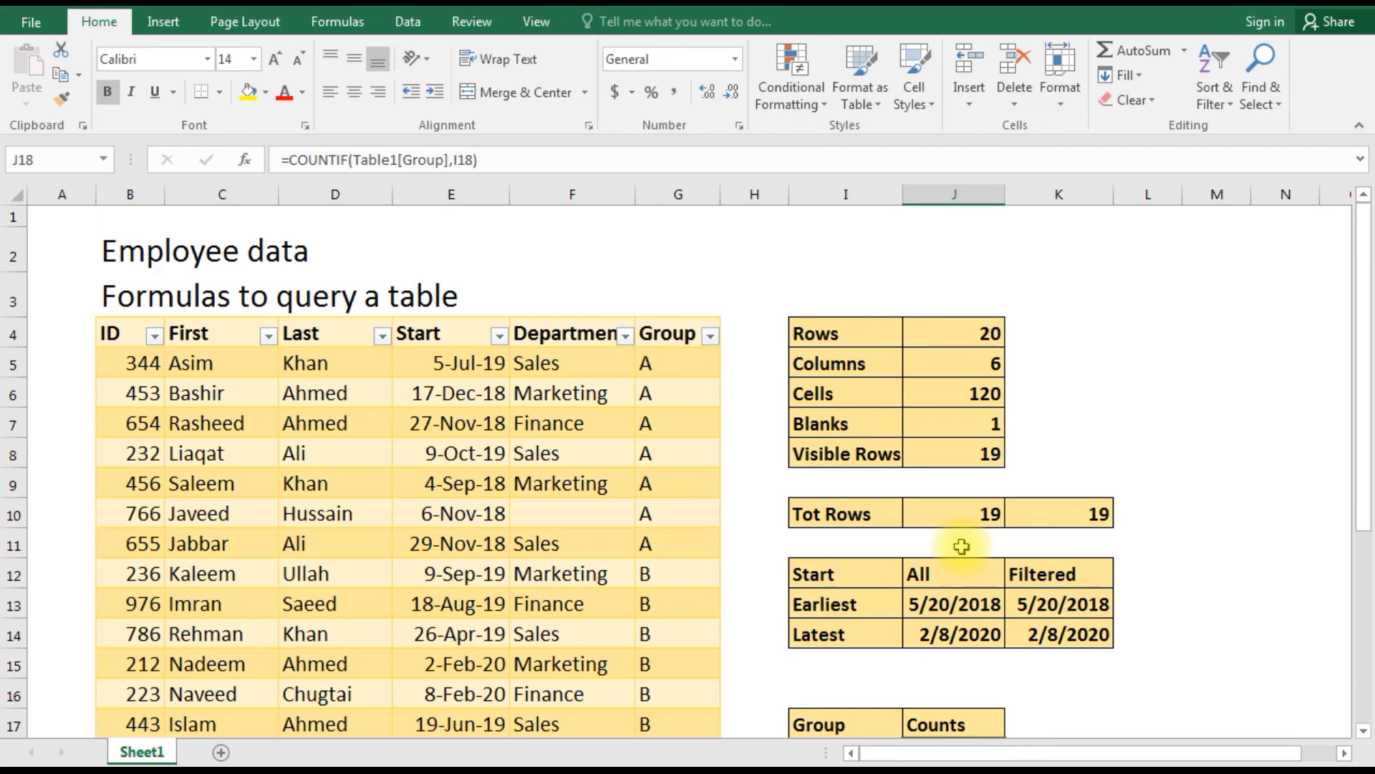
{"action": "scroll", "coordinate": [961, 547], "scroll_direction": "down", "scroll_amount": 2}
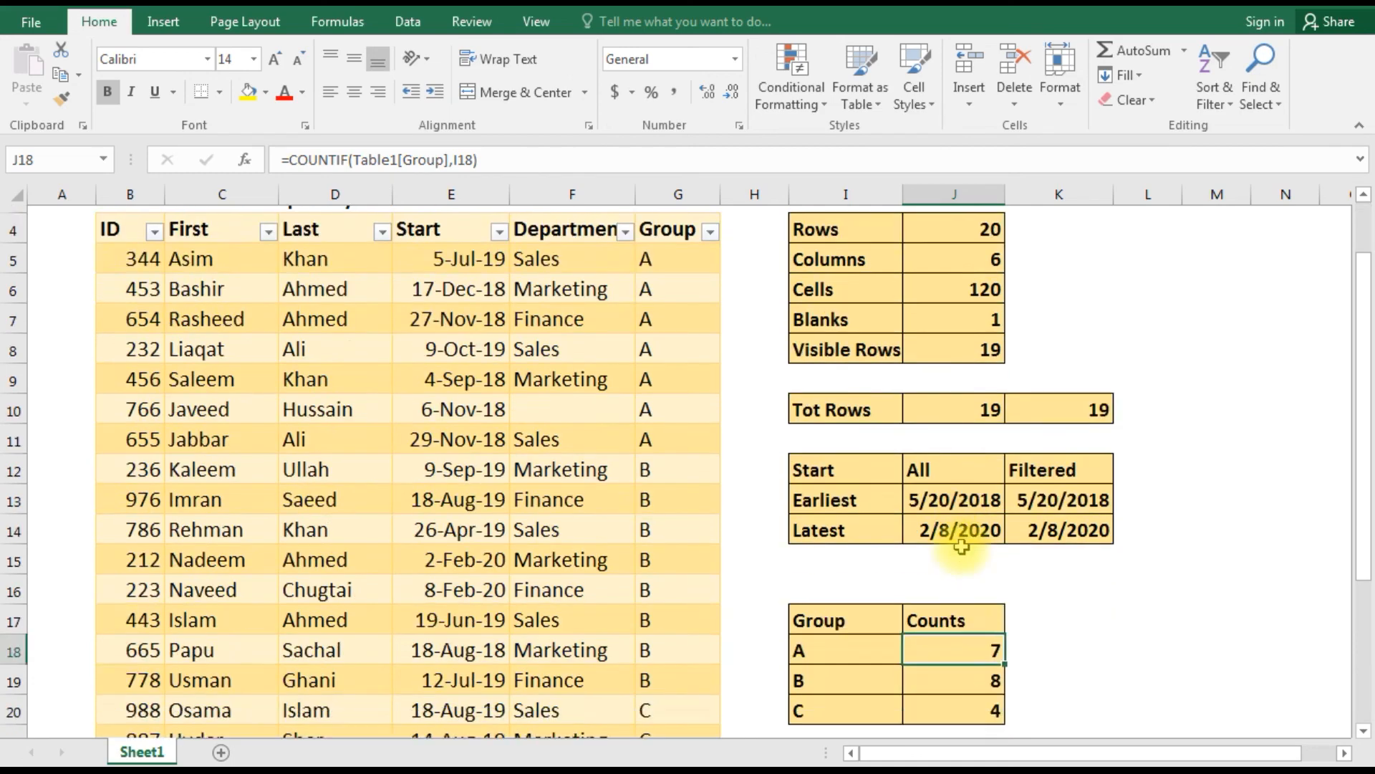